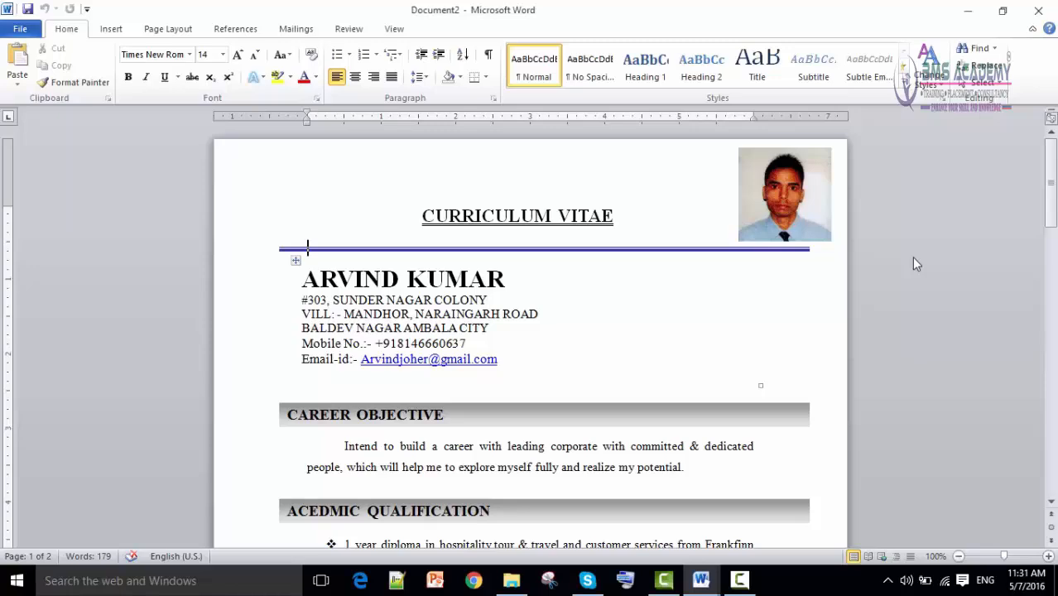
Create a new blank document (Document2) from File > New > Blank document.
{"action": "scroll", "coordinate": [663, 331], "scroll_direction": "down", "scroll_amount": 10}
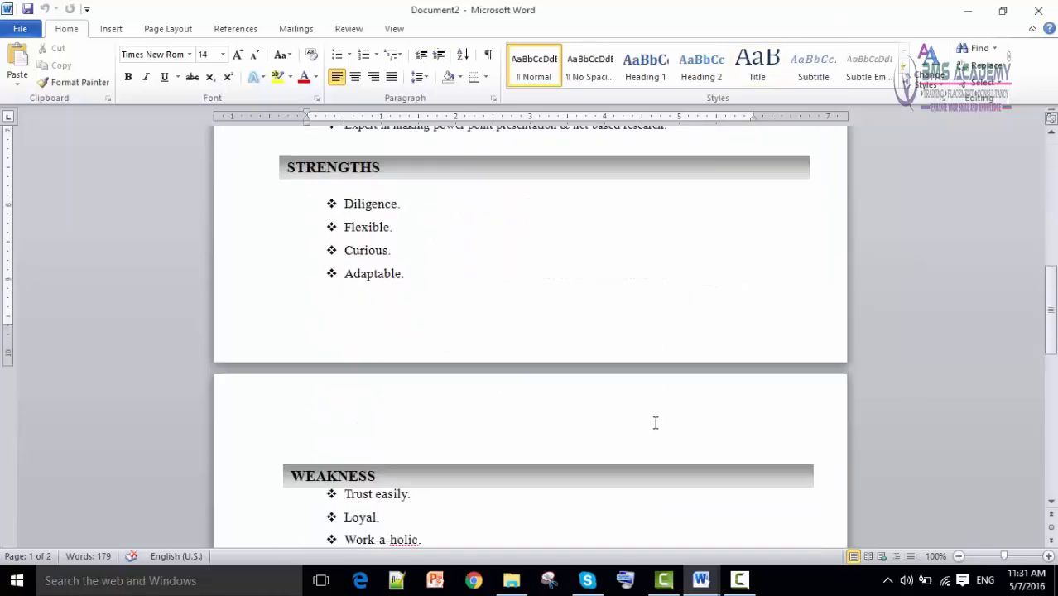
{"action": "scroll", "coordinate": [655, 427], "scroll_direction": "down", "scroll_amount": 12}
{"action": "scroll", "coordinate": [655, 430], "scroll_direction": "up", "scroll_amount": 15}
{"action": "scroll", "coordinate": [654, 432], "scroll_direction": "up", "scroll_amount": 8}
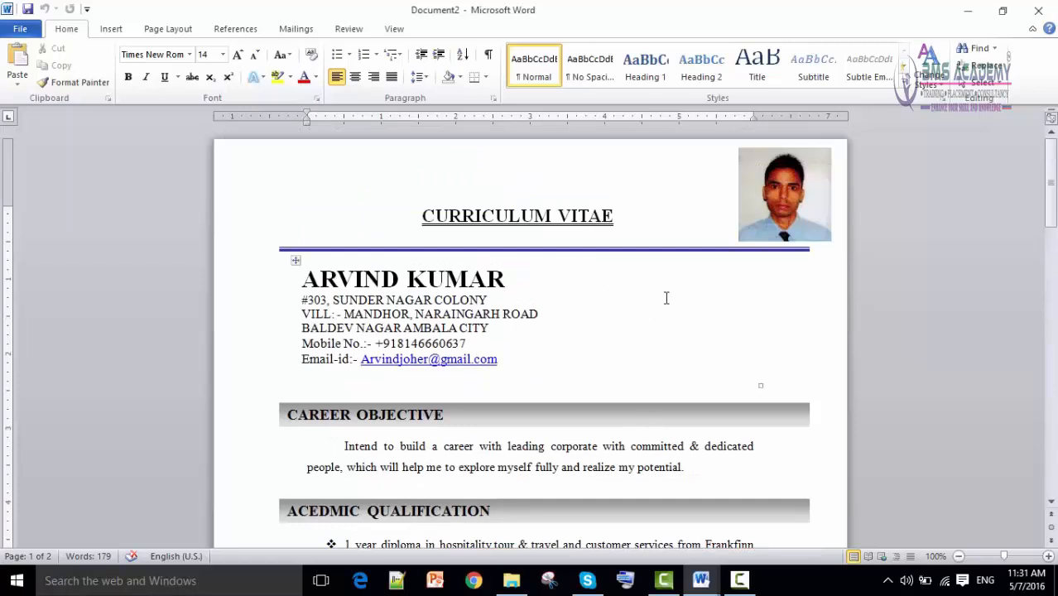
{"action": "scroll", "coordinate": [513, 320], "scroll_direction": "down", "scroll_amount": 3}
{"action": "scroll", "coordinate": [517, 315], "scroll_direction": "up", "scroll_amount": 3}
{"action": "scroll", "coordinate": [516, 316], "scroll_direction": "down", "scroll_amount": 10}
{"action": "scroll", "coordinate": [533, 335], "scroll_direction": "up", "scroll_amount": 9}
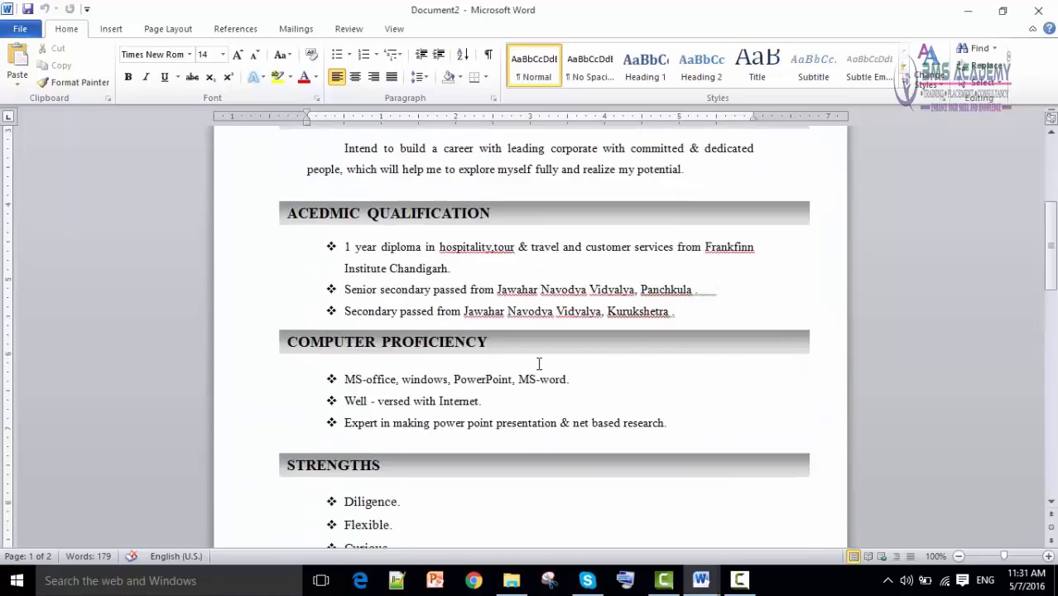
{"action": "scroll", "coordinate": [539, 362], "scroll_direction": "up", "scroll_amount": 1}
{"action": "scroll", "coordinate": [530, 348], "scroll_direction": "down", "scroll_amount": 18}
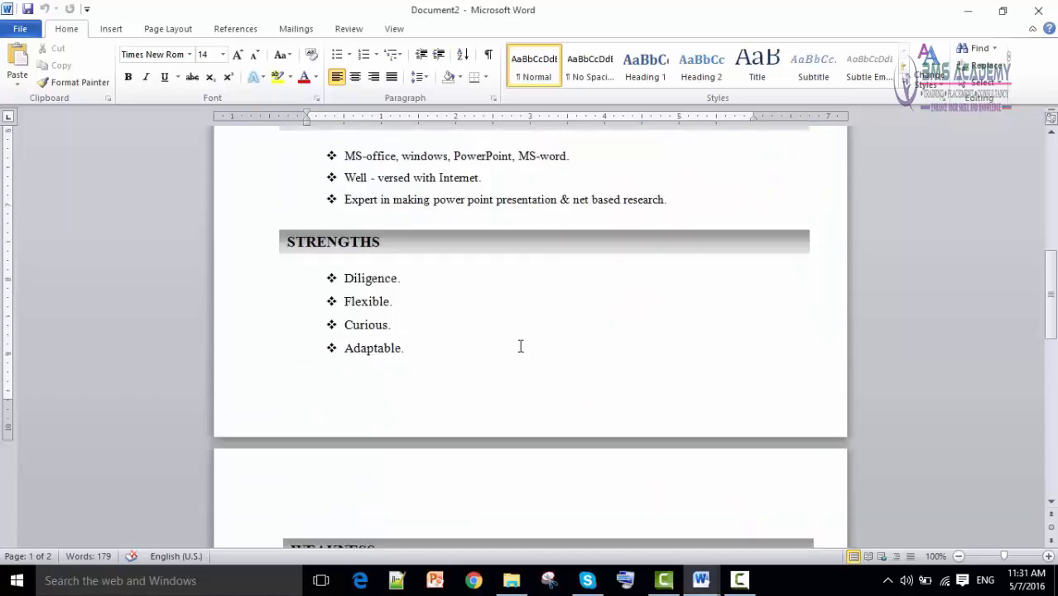
{"action": "scroll", "coordinate": [570, 407], "scroll_direction": "down", "scroll_amount": 4}
{"action": "scroll", "coordinate": [595, 426], "scroll_direction": "up", "scroll_amount": 16}
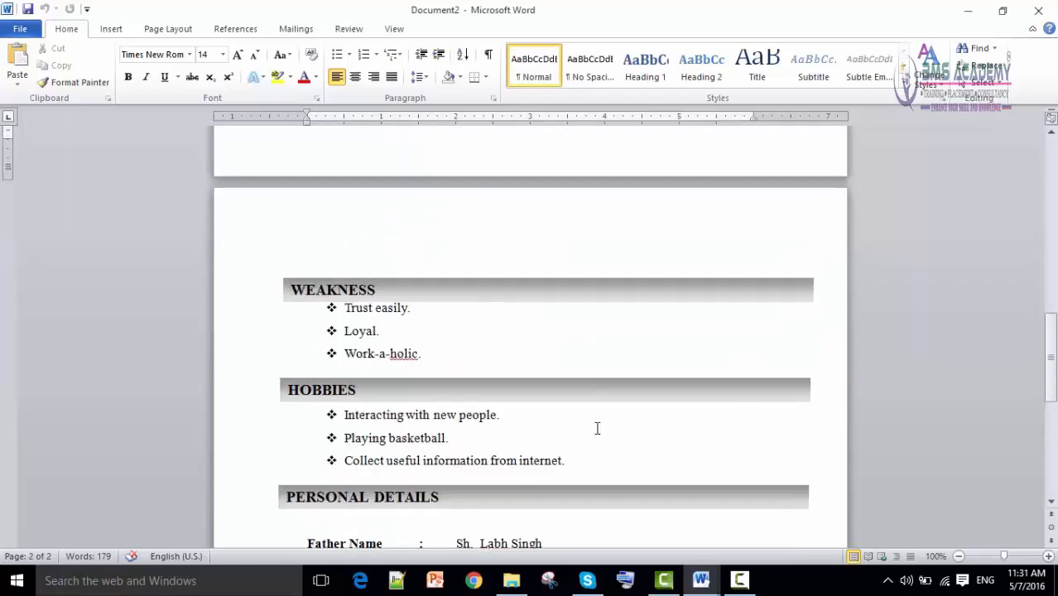
{"action": "scroll", "coordinate": [596, 426], "scroll_direction": "up", "scroll_amount": 6}
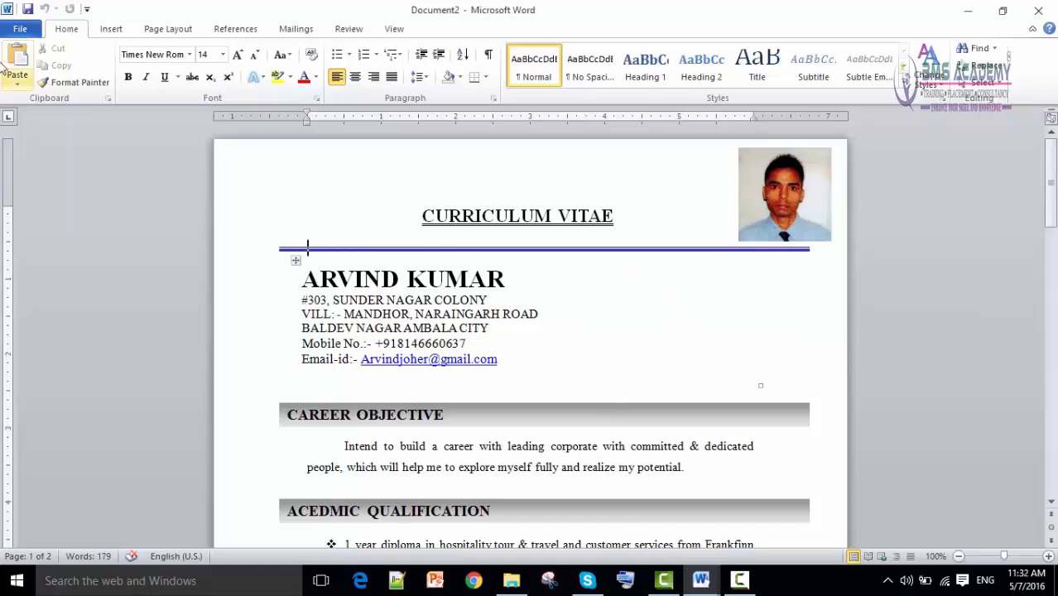
{"action": "left_click", "coordinate": [20, 29]}
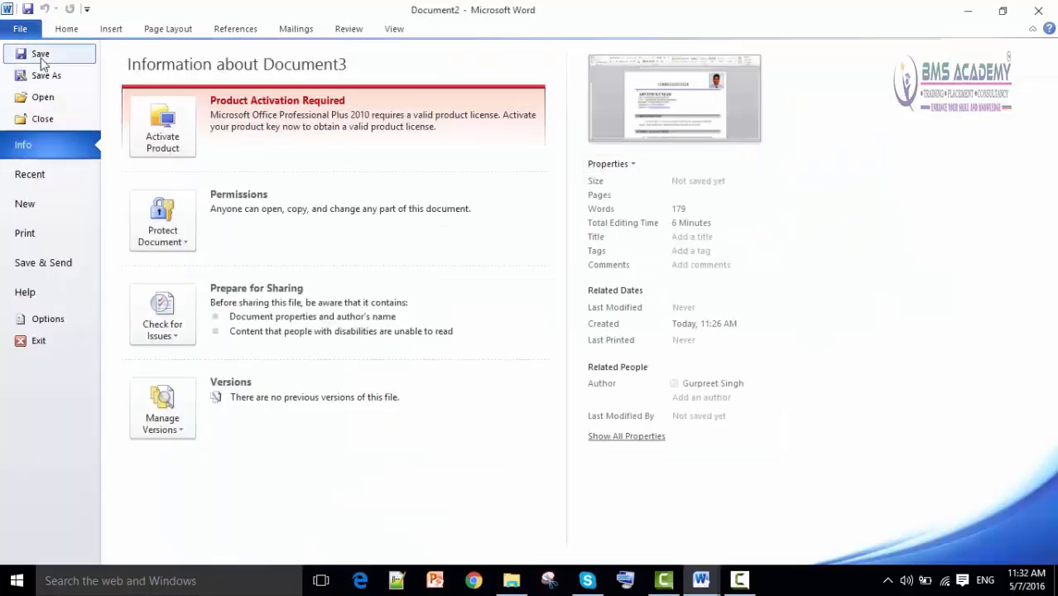
{"action": "left_click", "coordinate": [42, 205]}
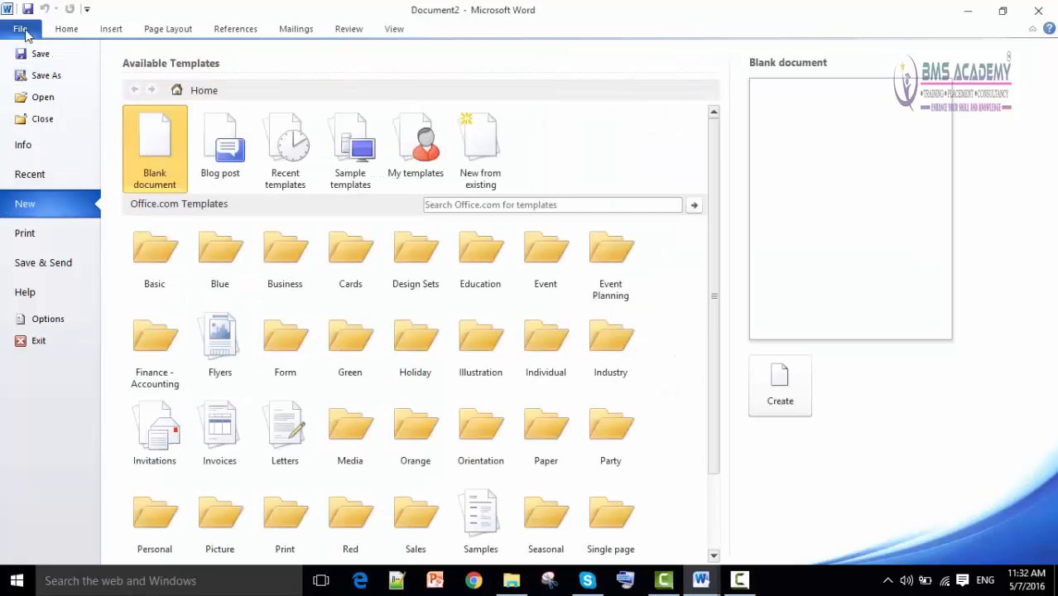
{"action": "double_click", "coordinate": [157, 164]}
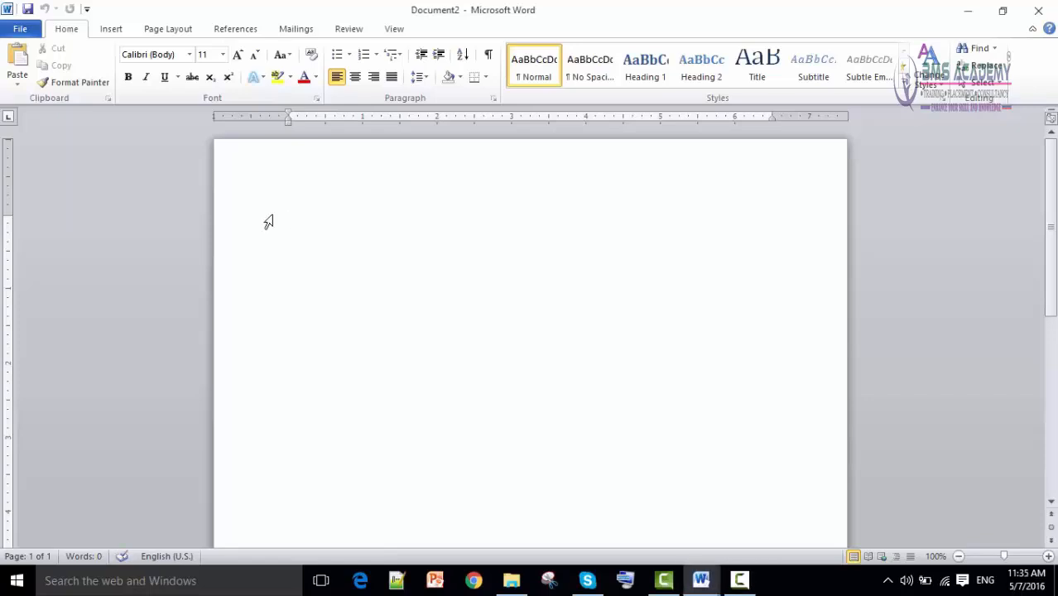
Type the title 'Curriculum Vitae', enlarge it to 18 pt and centre it.
{"action": "type", "text": "Curriculum Vitae"}
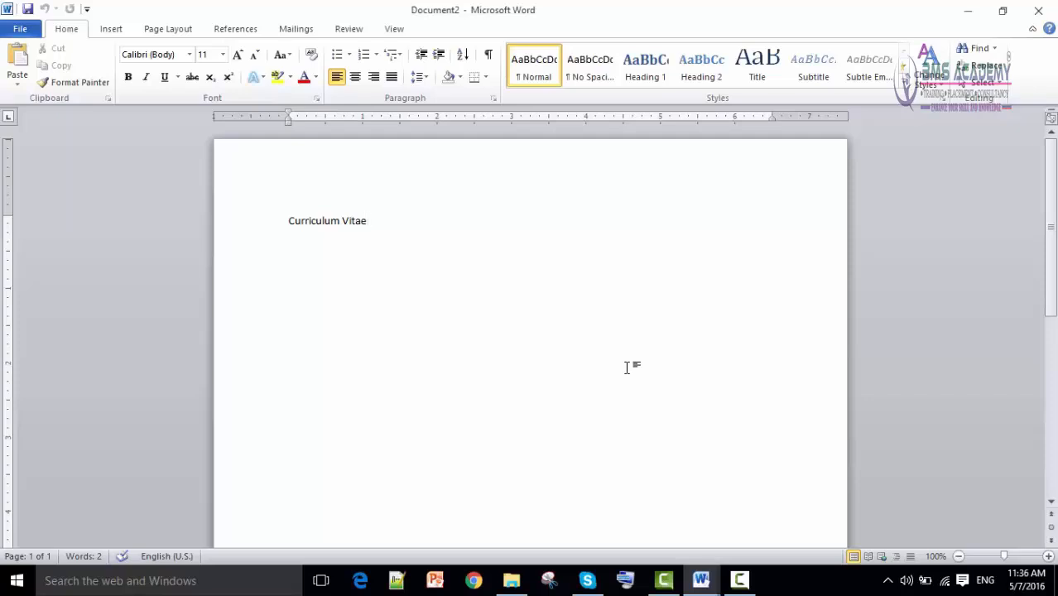
{"action": "triple_click", "coordinate": [307, 217]}
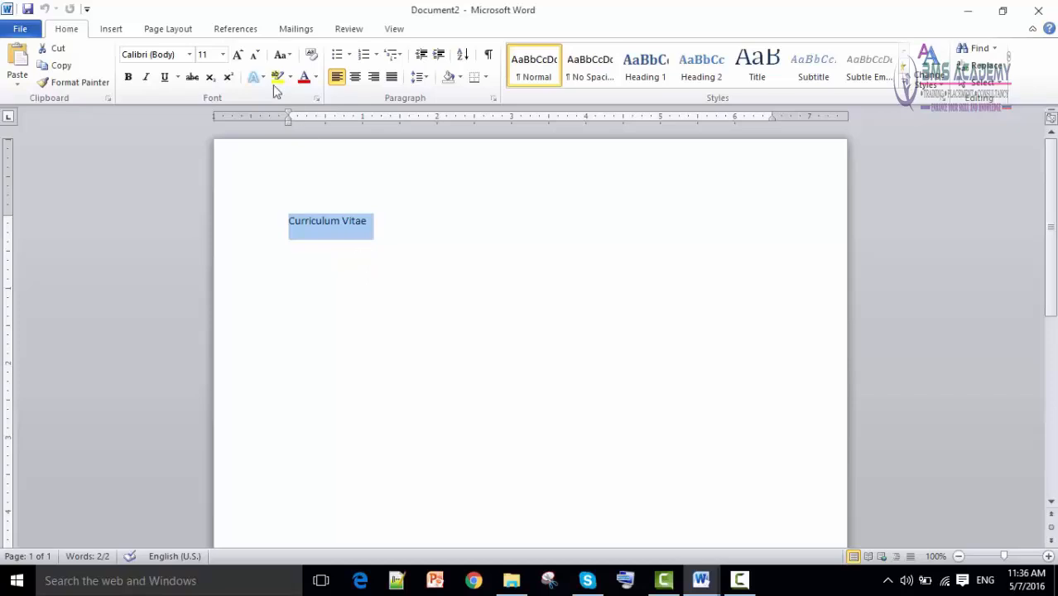
{"action": "left_click", "coordinate": [239, 55]}
{"action": "left_click", "coordinate": [238, 55]}
{"action": "left_click", "coordinate": [238, 54]}
{"action": "left_click", "coordinate": [238, 55]}
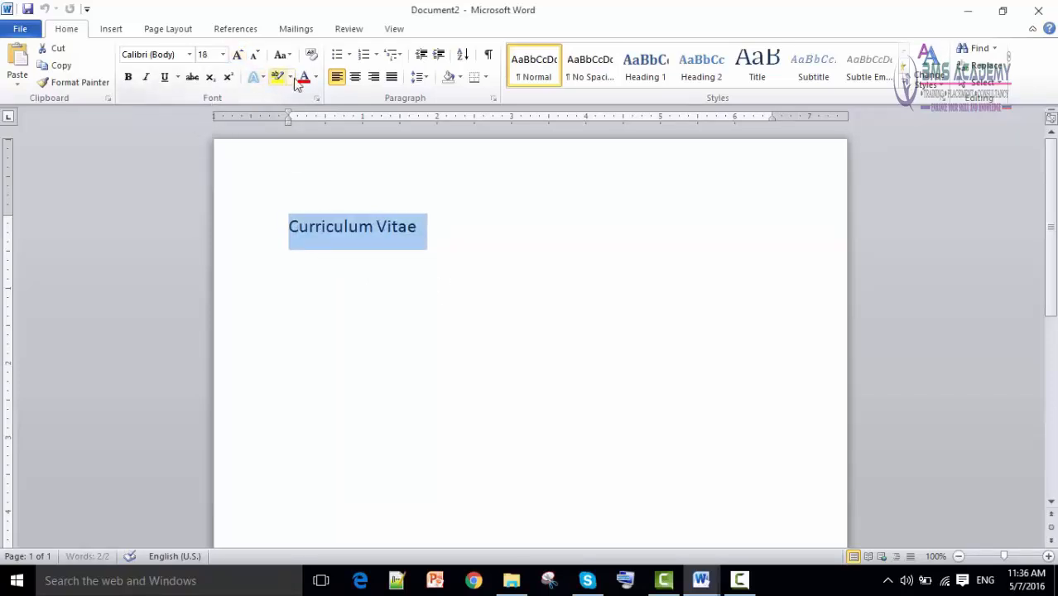
{"action": "left_click", "coordinate": [357, 80]}
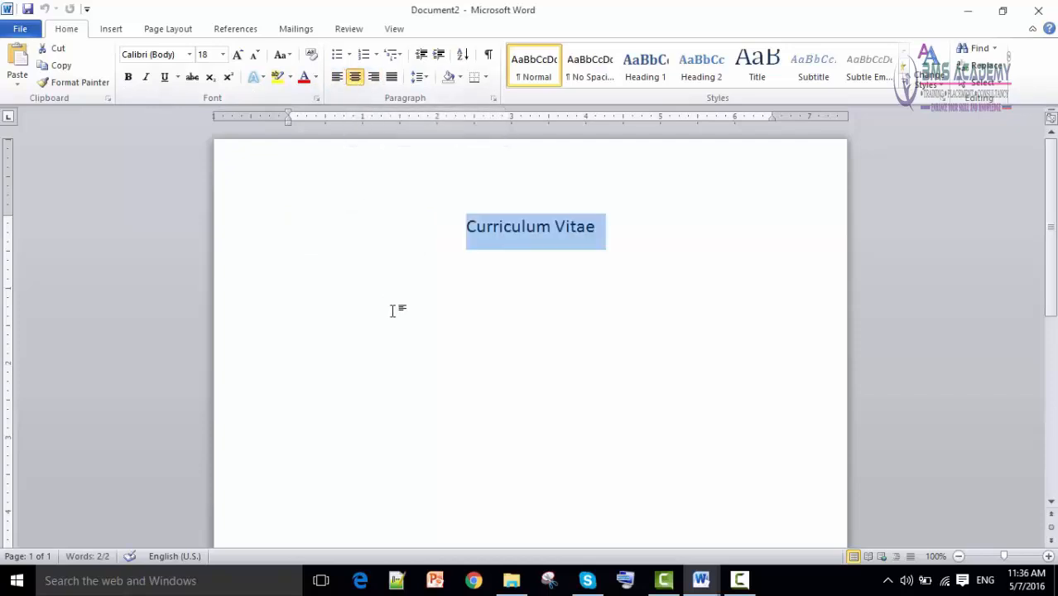
Give the title a double underline, UPPERCASE case and bold.
{"action": "left_click", "coordinate": [178, 77]}
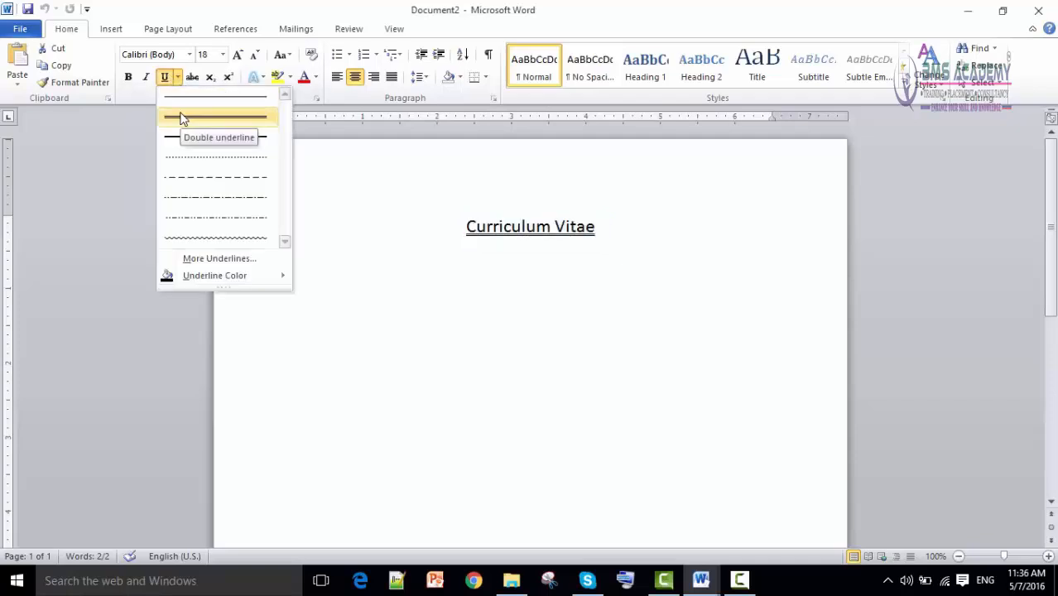
{"action": "left_click", "coordinate": [165, 76]}
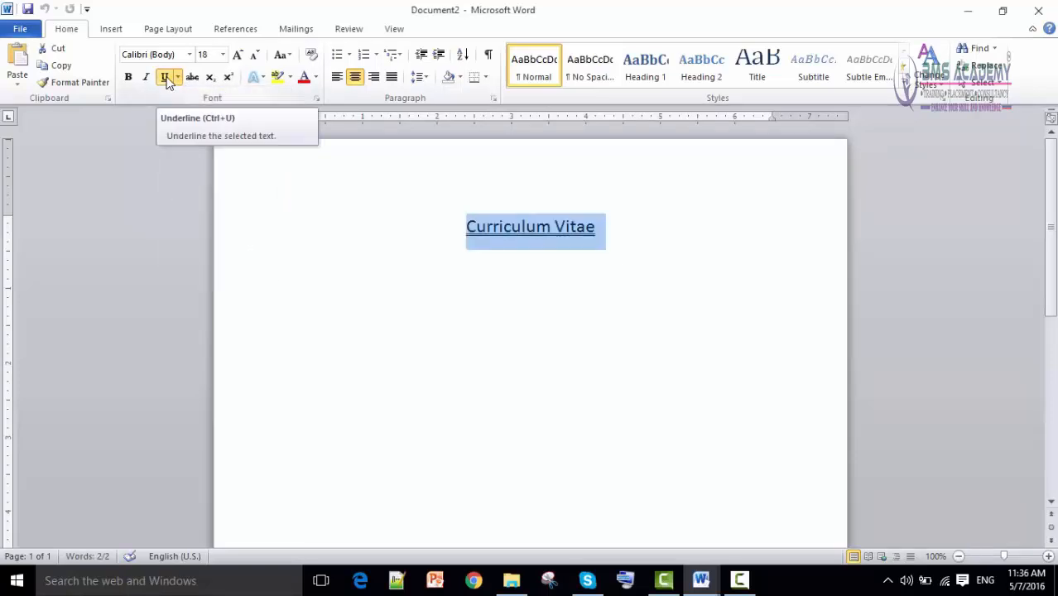
{"action": "left_click", "coordinate": [178, 77]}
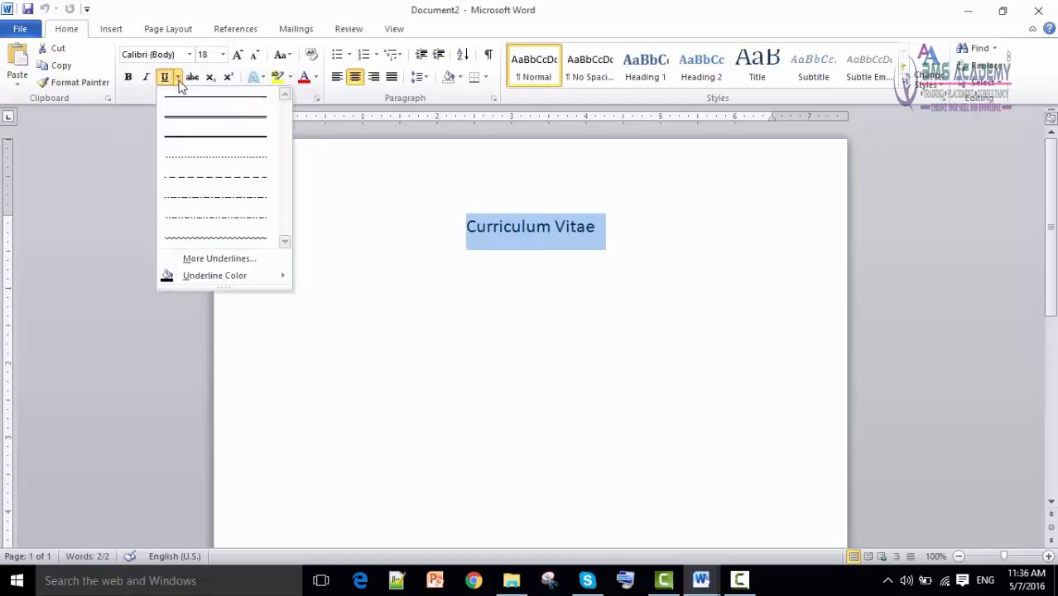
{"action": "left_click", "coordinate": [211, 119]}
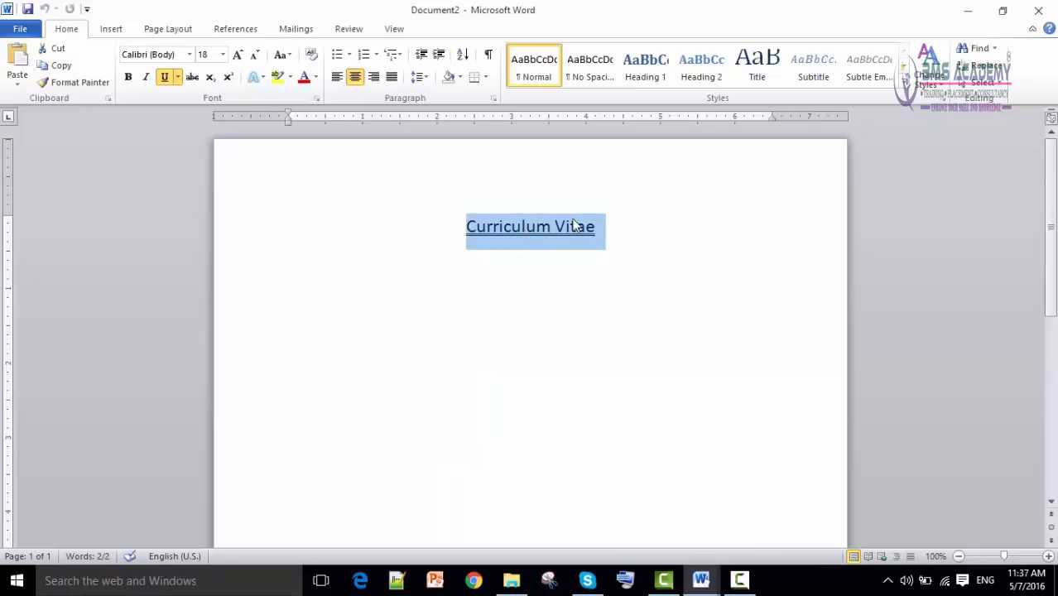
{"action": "left_click", "coordinate": [288, 56]}
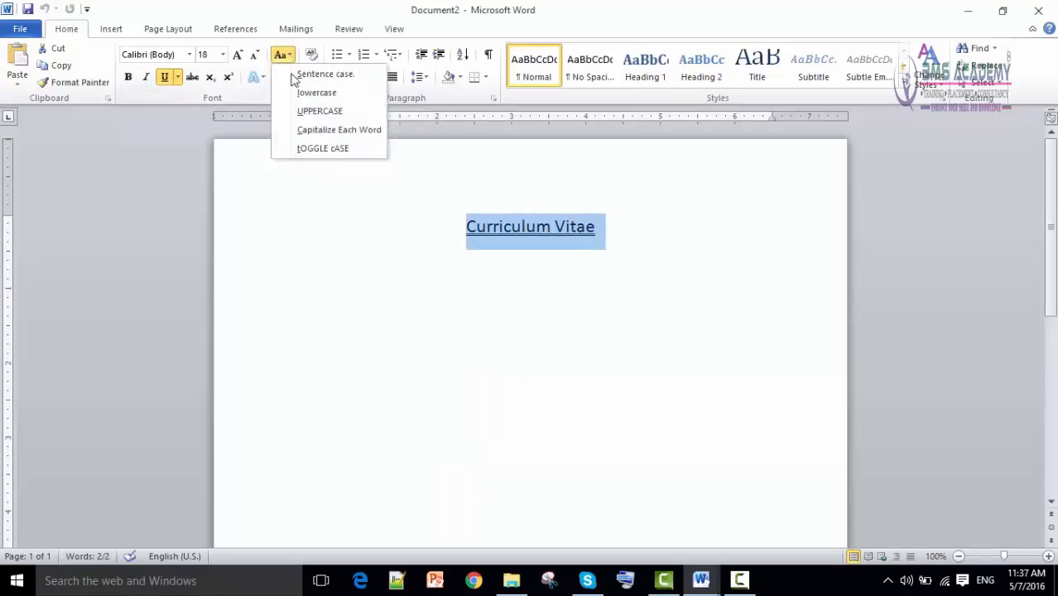
{"action": "left_click", "coordinate": [297, 115]}
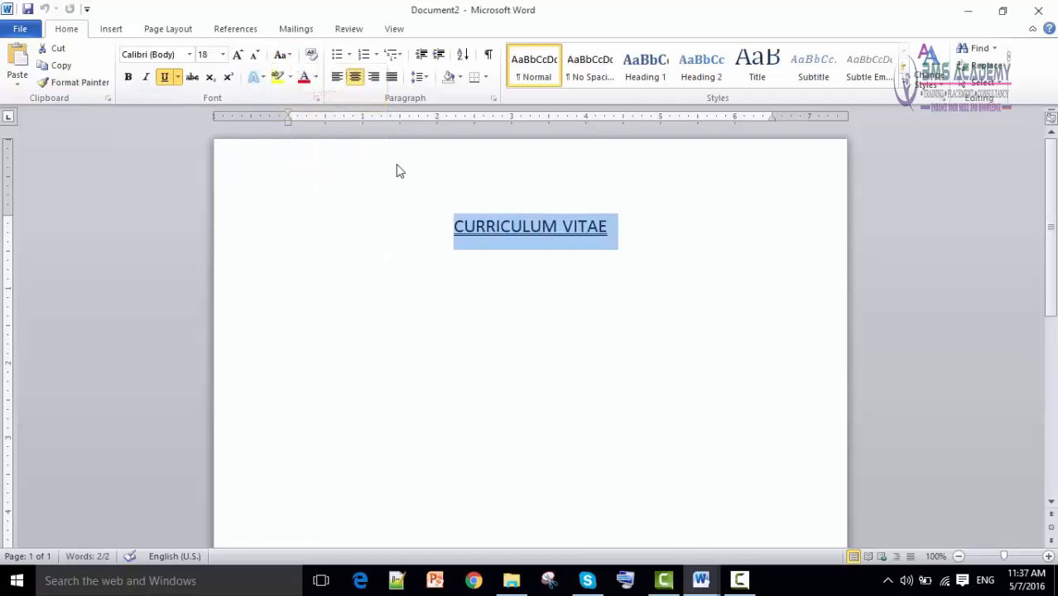
{"action": "left_click", "coordinate": [129, 77]}
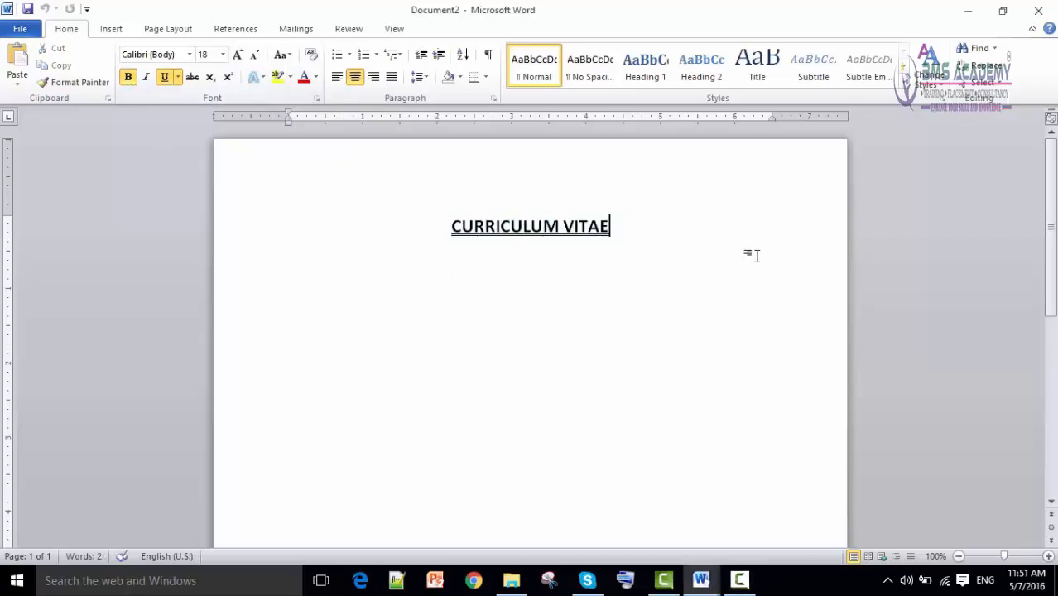
Copy the passport photo from the document holding only the photo.
{"action": "mouse_move", "coordinate": [702, 582]}
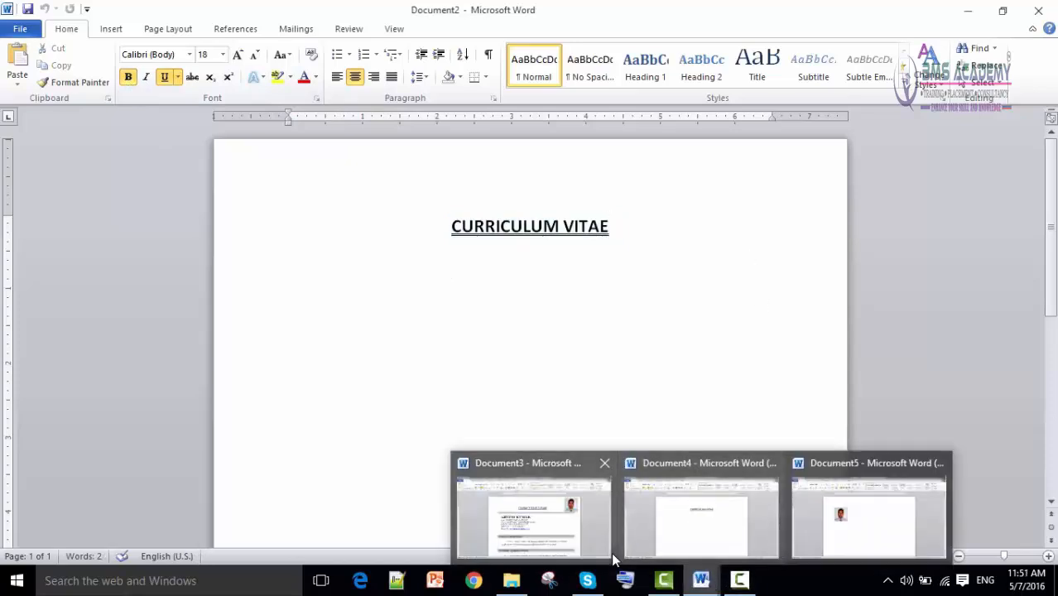
{"action": "left_click", "coordinate": [571, 522]}
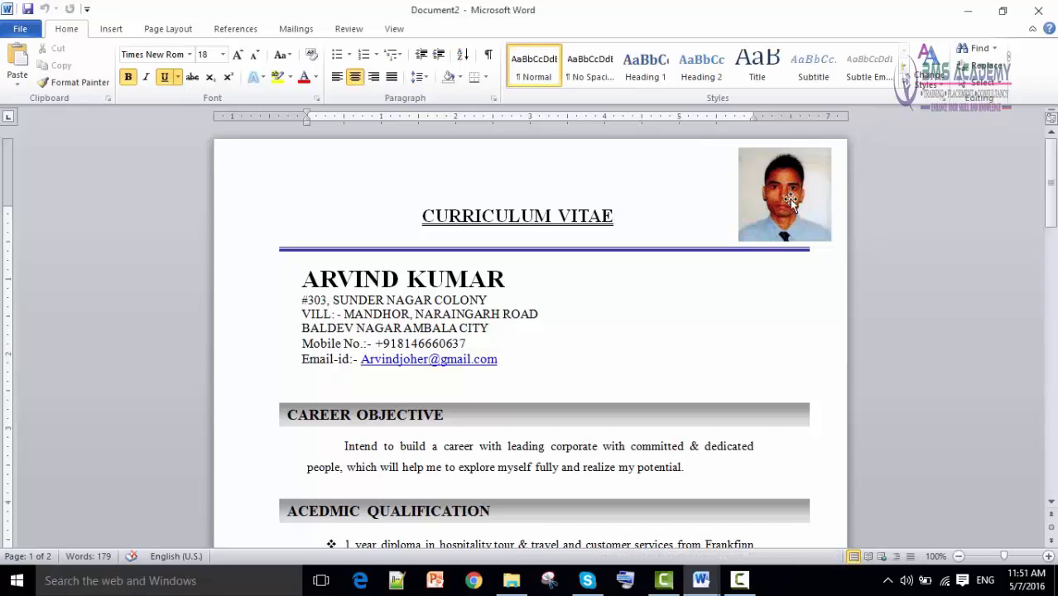
{"action": "mouse_move", "coordinate": [712, 579]}
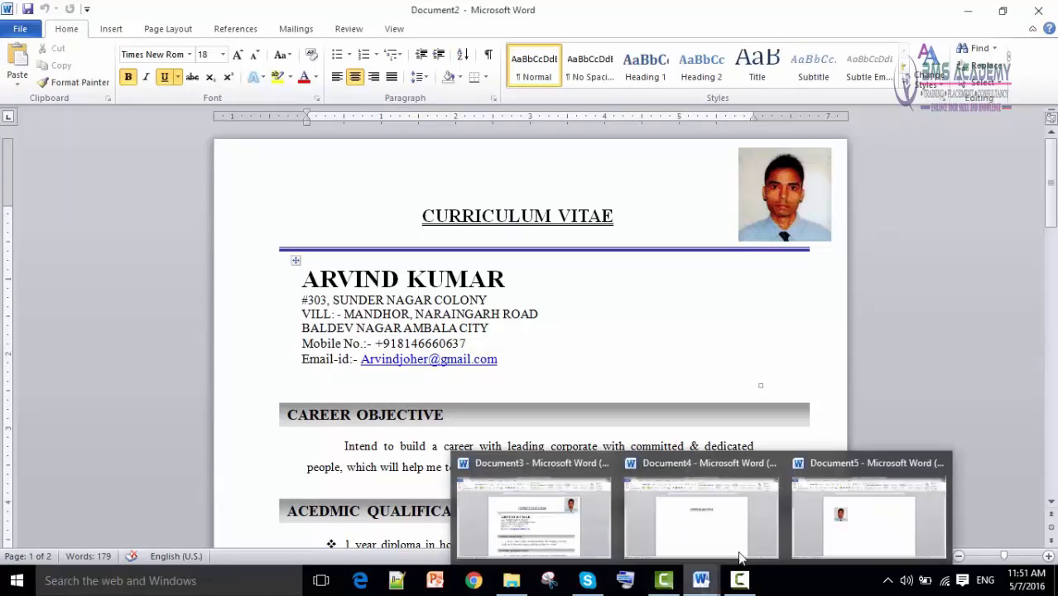
{"action": "left_click", "coordinate": [858, 505]}
{"action": "left_click", "coordinate": [362, 276]}
{"action": "right_click", "coordinate": [362, 272]}
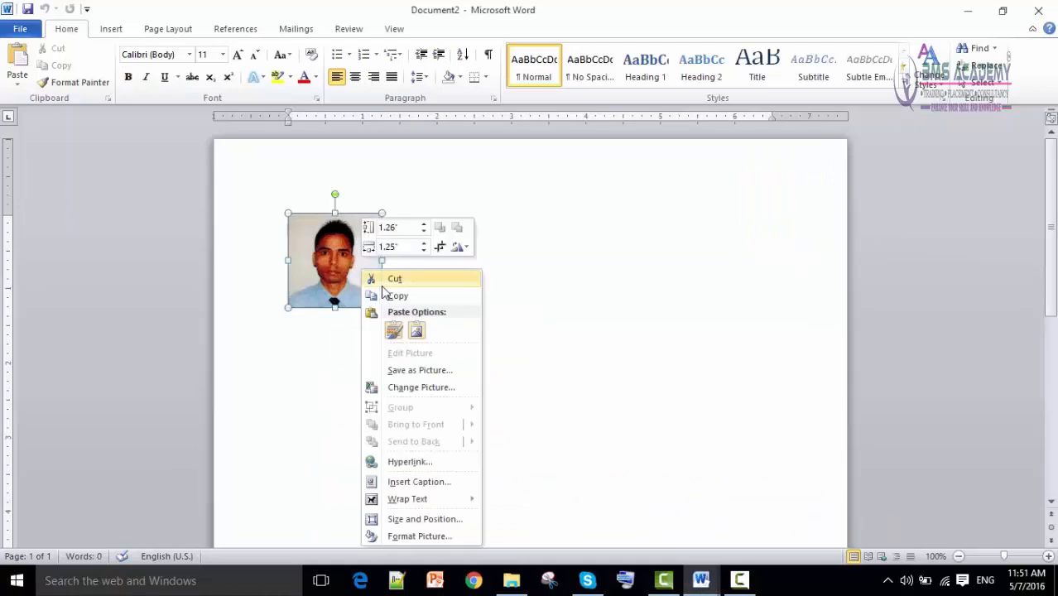
{"action": "left_click", "coordinate": [390, 296]}
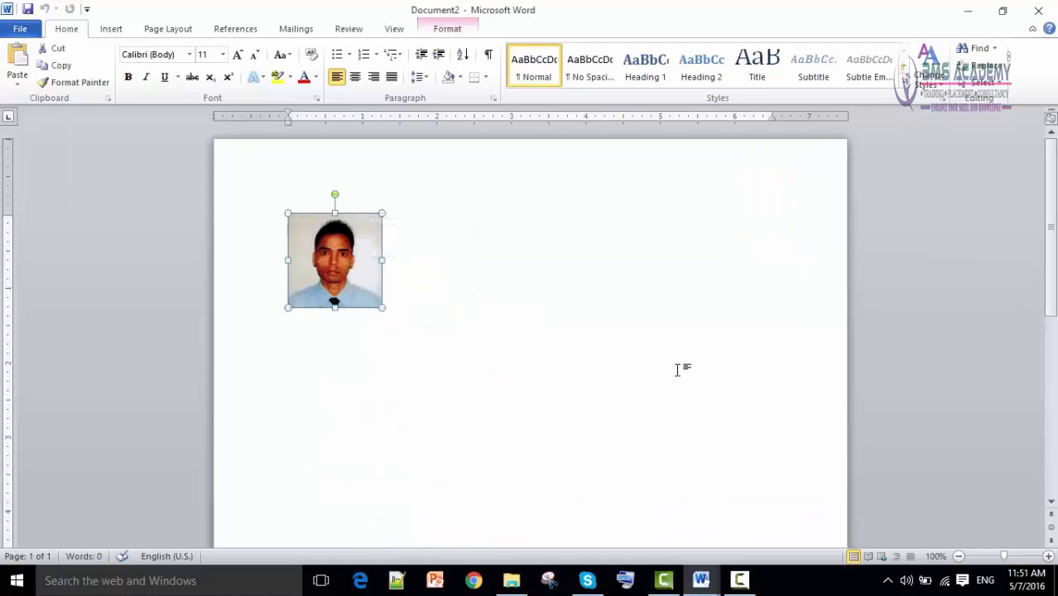
Paste the photo at the end of the CURRICULUM VITAE heading in the new CV.
{"action": "left_click", "coordinate": [706, 585]}
{"action": "left_click", "coordinate": [610, 526]}
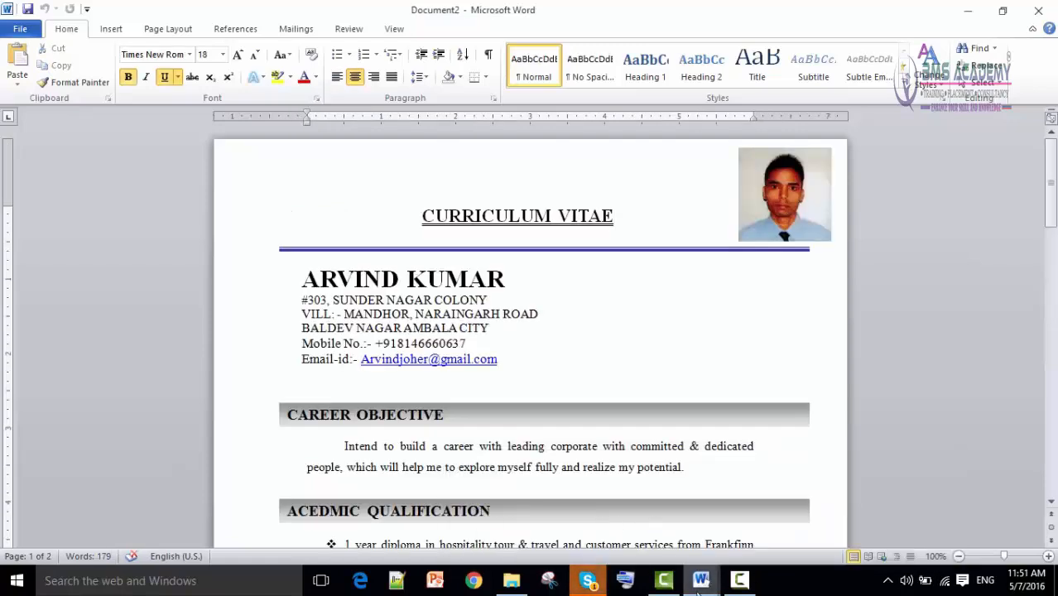
{"action": "mouse_move", "coordinate": [701, 584]}
{"action": "left_click", "coordinate": [694, 530]}
{"action": "right_click", "coordinate": [732, 201]}
{"action": "right_click", "coordinate": [722, 280]}
{"action": "left_click", "coordinate": [752, 336]}
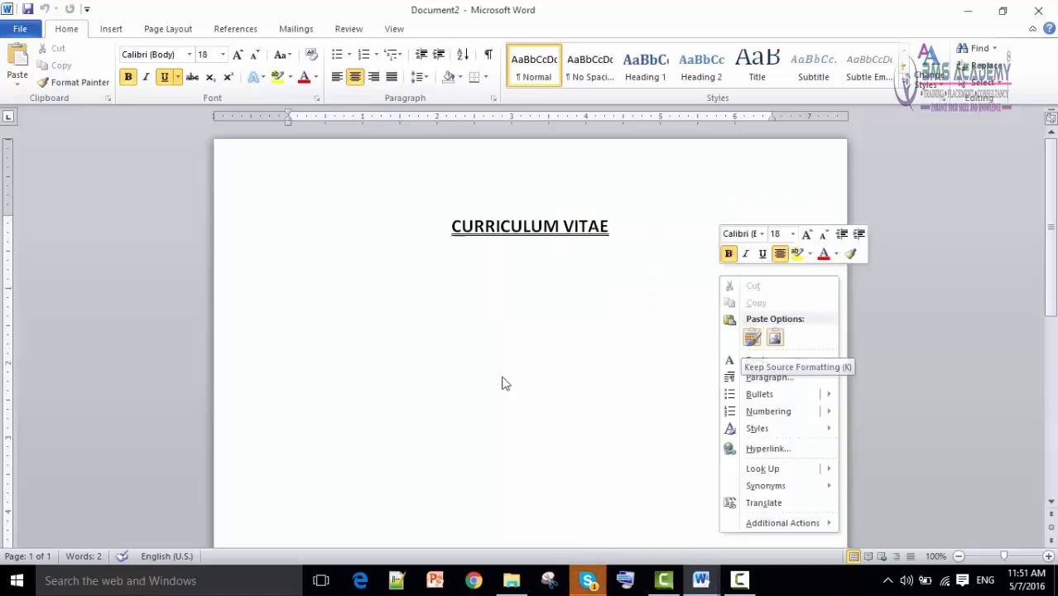
{"action": "left_click", "coordinate": [164, 254]}
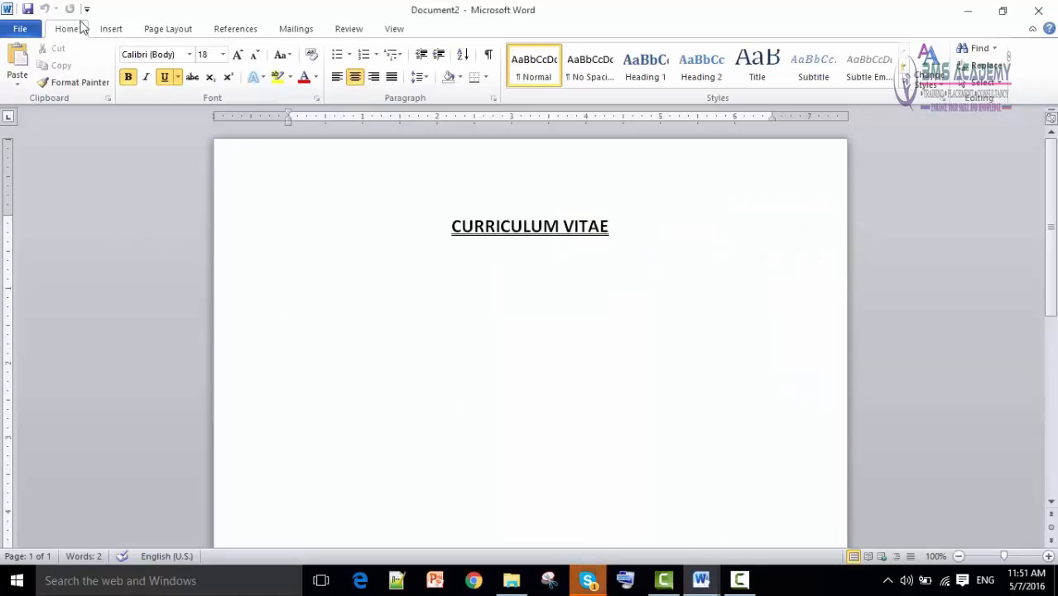
{"action": "left_click", "coordinate": [18, 73]}
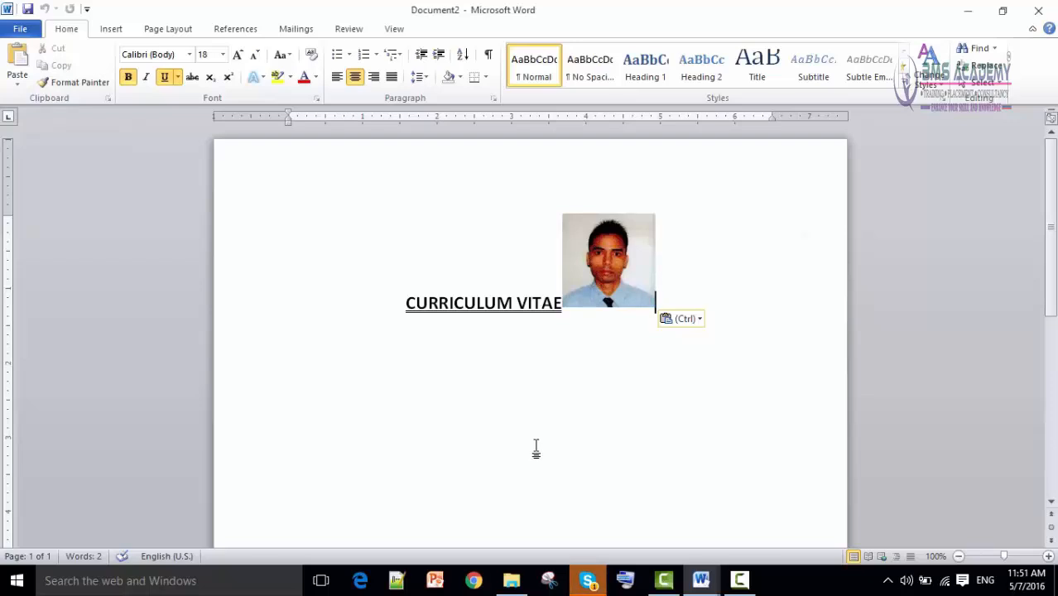
Try dragging the photo to reposition it beside the heading.
{"action": "left_click", "coordinate": [588, 281]}
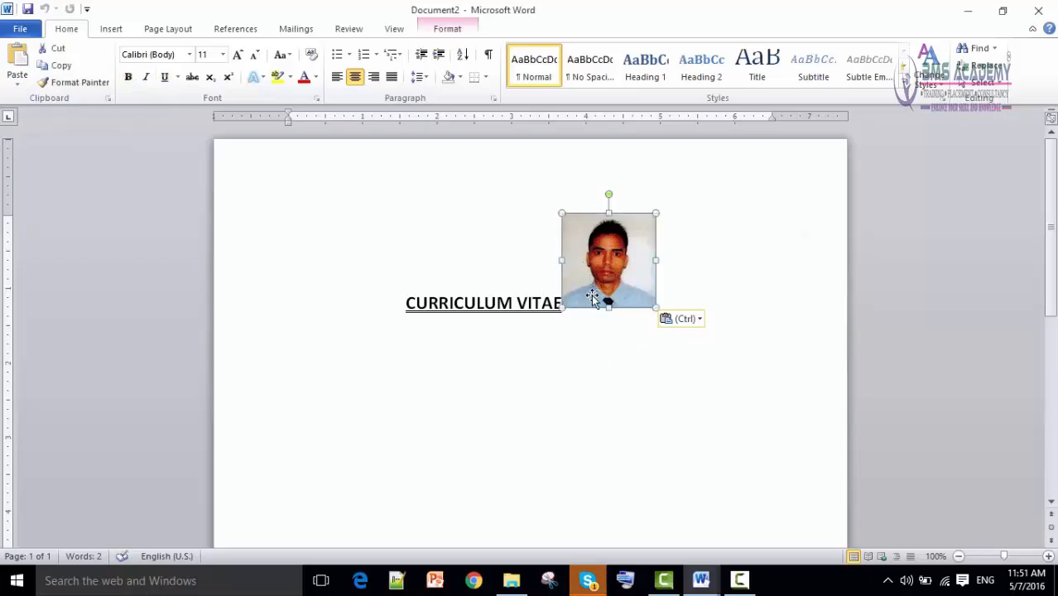
{"action": "left_click_drag", "start_coordinate": [596, 254], "coordinate": [661, 281]}
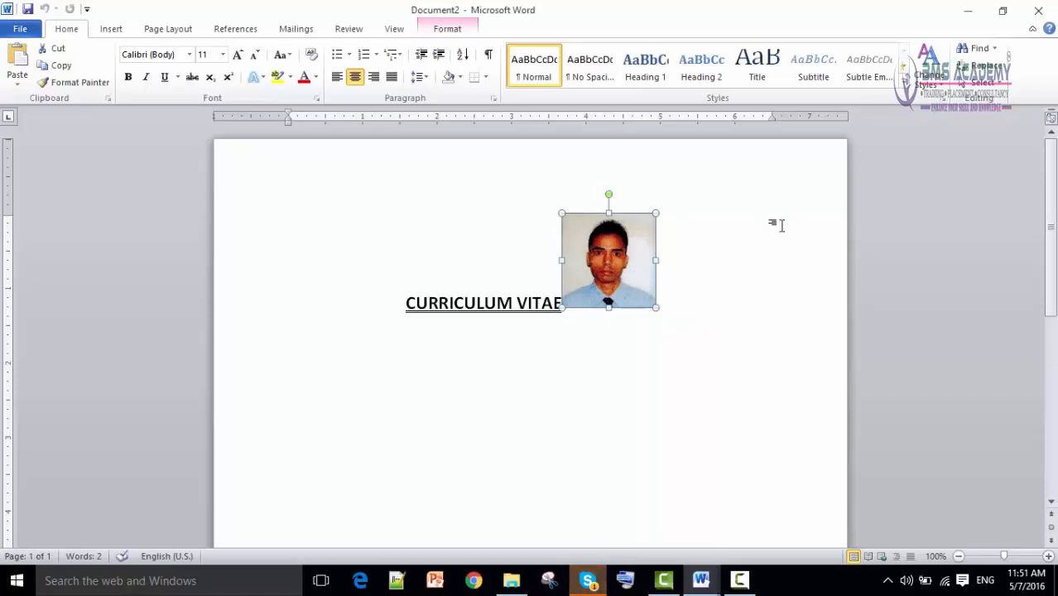
{"action": "left_click_drag", "start_coordinate": [581, 255], "coordinate": [760, 223]}
{"action": "left_click_drag", "start_coordinate": [618, 262], "coordinate": [759, 223]}
{"action": "mouse_move", "coordinate": [699, 577]}
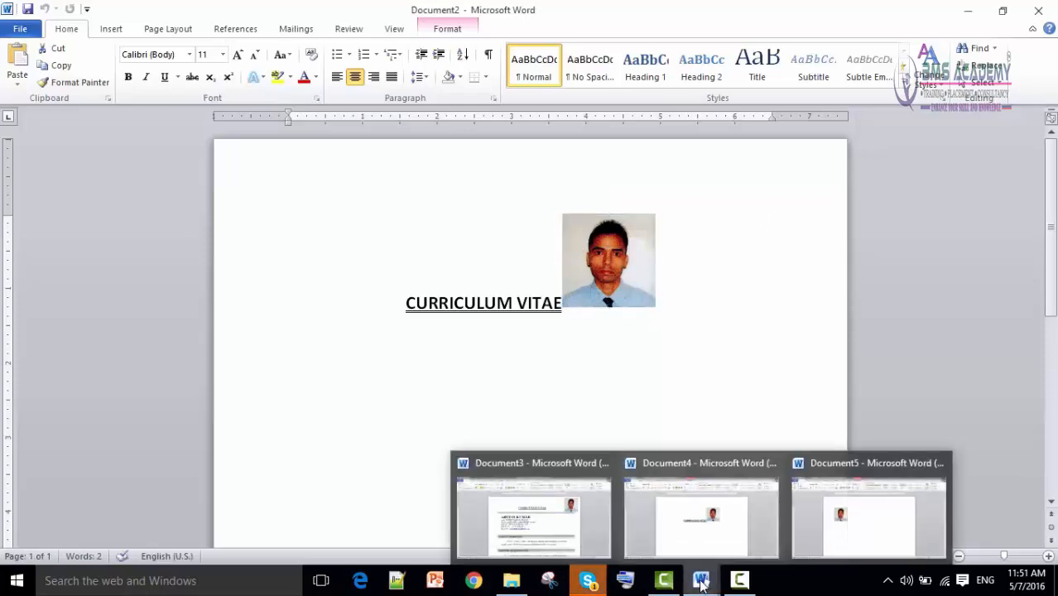
{"action": "mouse_move", "coordinate": [570, 535]}
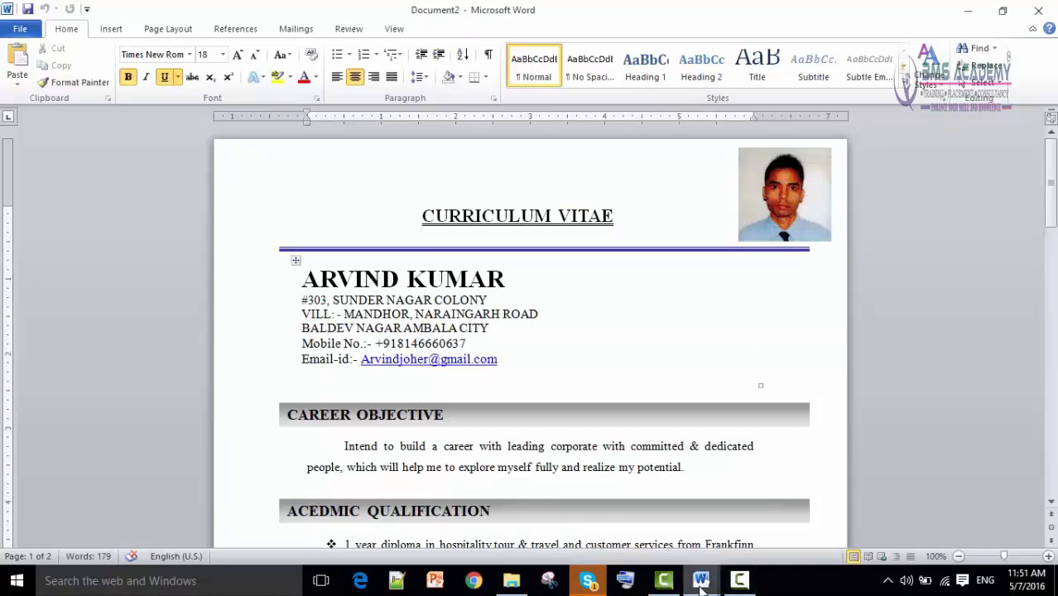
Set the photo's text wrapping to Square.
{"action": "left_click", "coordinate": [727, 553]}
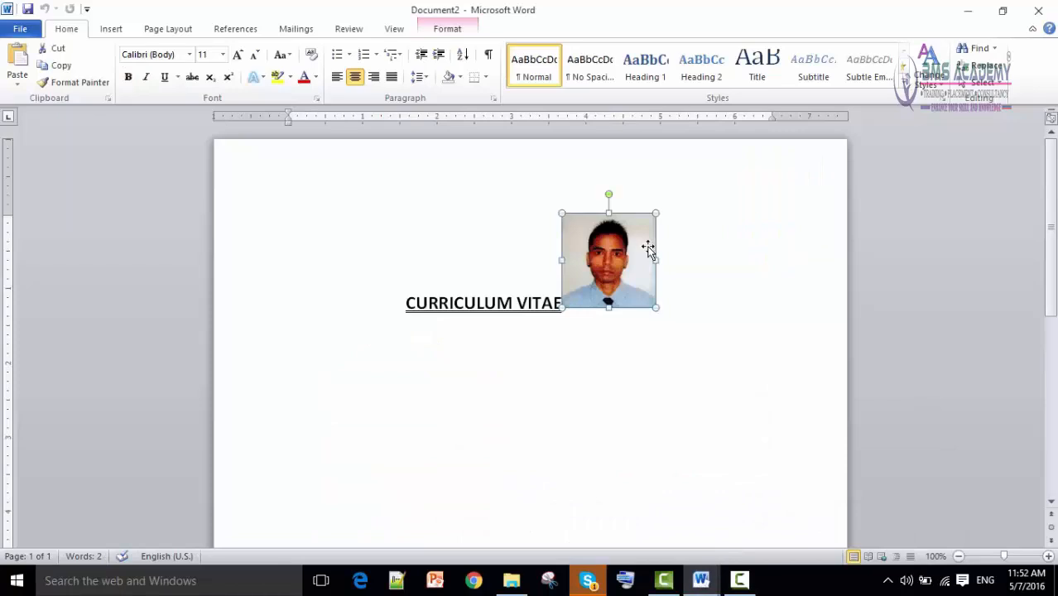
{"action": "left_click", "coordinate": [728, 285]}
{"action": "left_click", "coordinate": [630, 278]}
{"action": "left_click", "coordinate": [448, 33]}
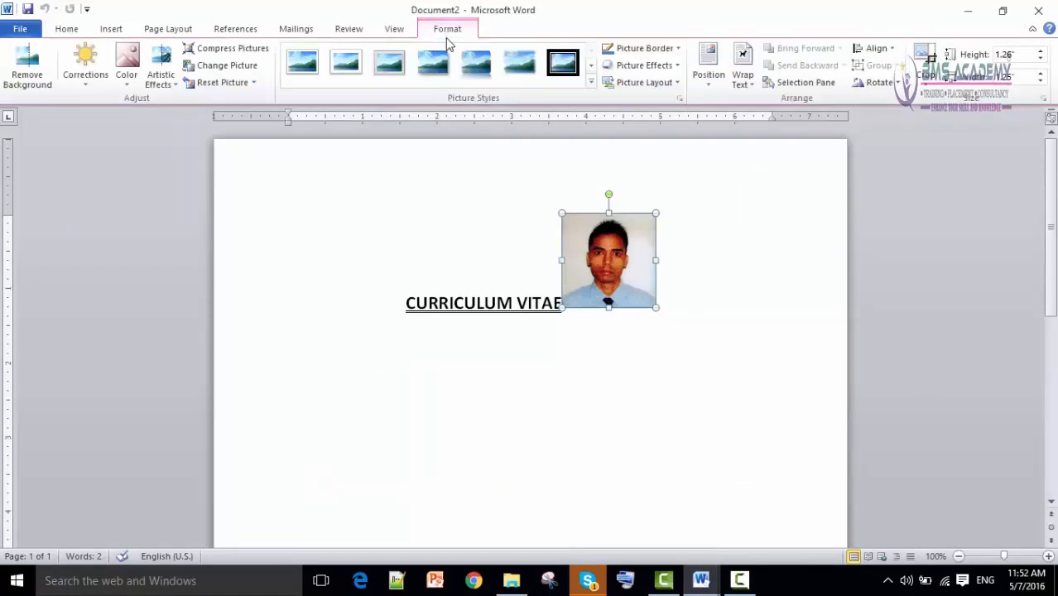
{"action": "left_click", "coordinate": [747, 83]}
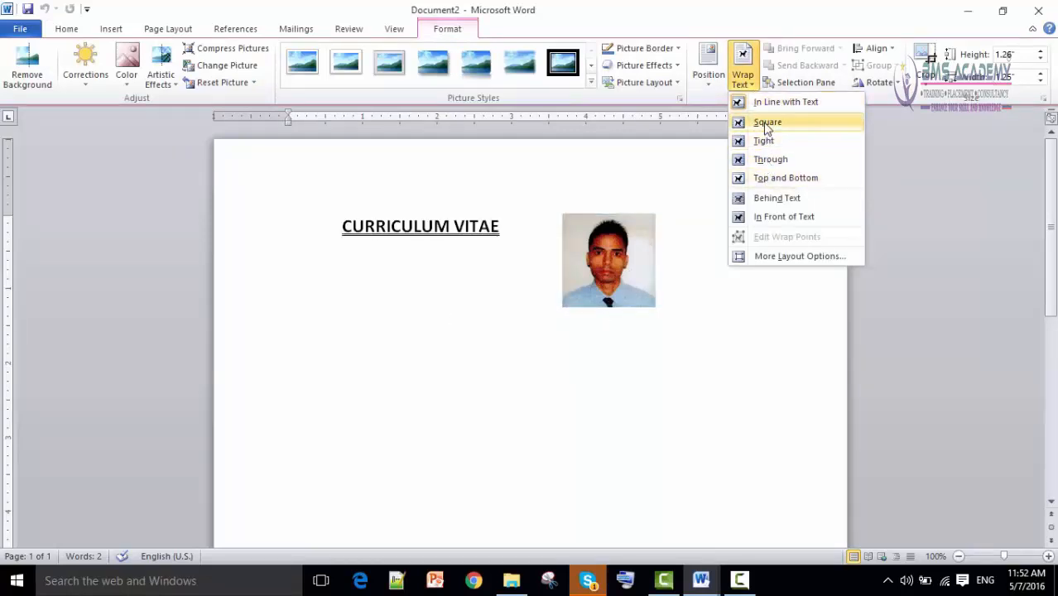
{"action": "left_click", "coordinate": [767, 124]}
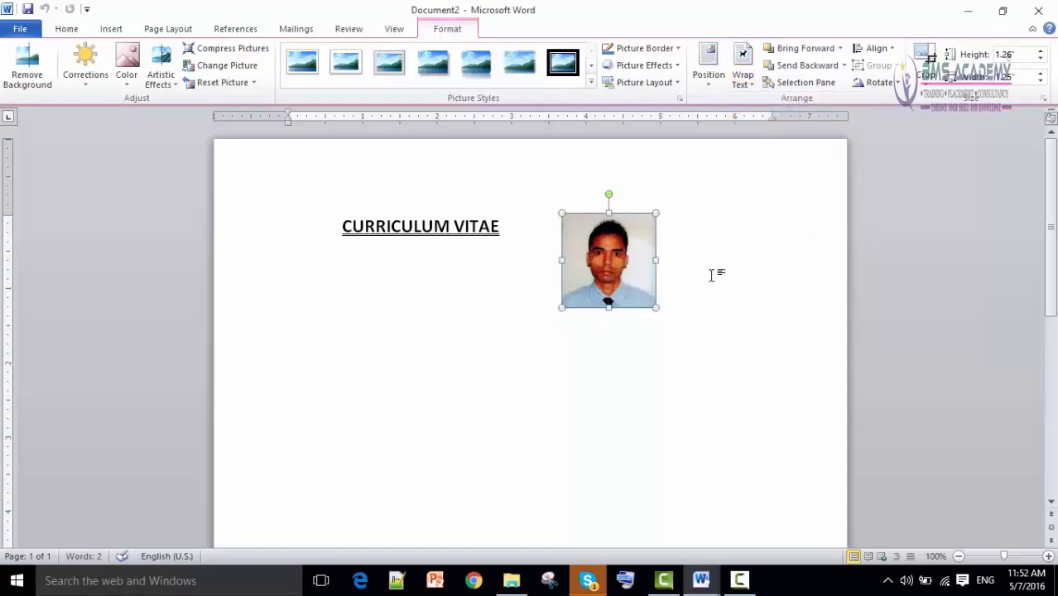
Drag the photo into the page's top-right corner.
{"action": "left_click_drag", "start_coordinate": [600, 271], "coordinate": [766, 211]}
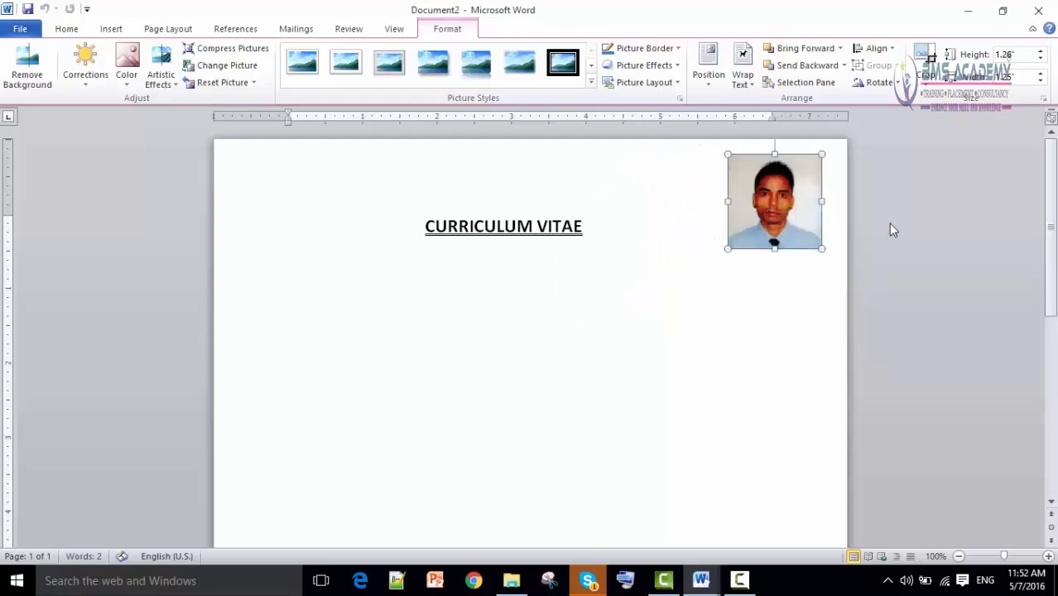
{"action": "left_click_drag", "start_coordinate": [790, 222], "coordinate": [770, 210]}
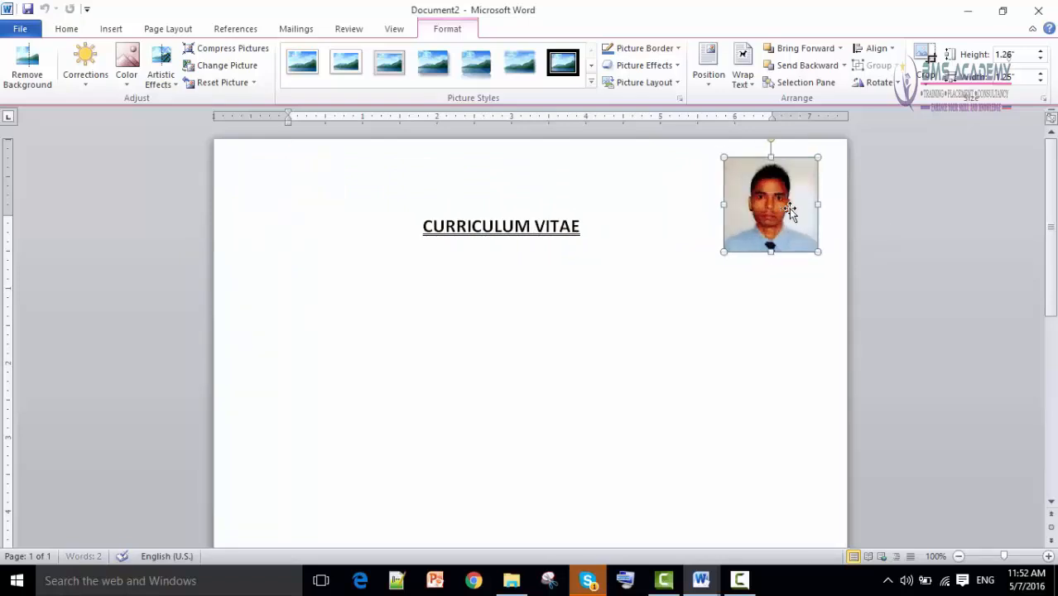
{"action": "left_click", "coordinate": [894, 213]}
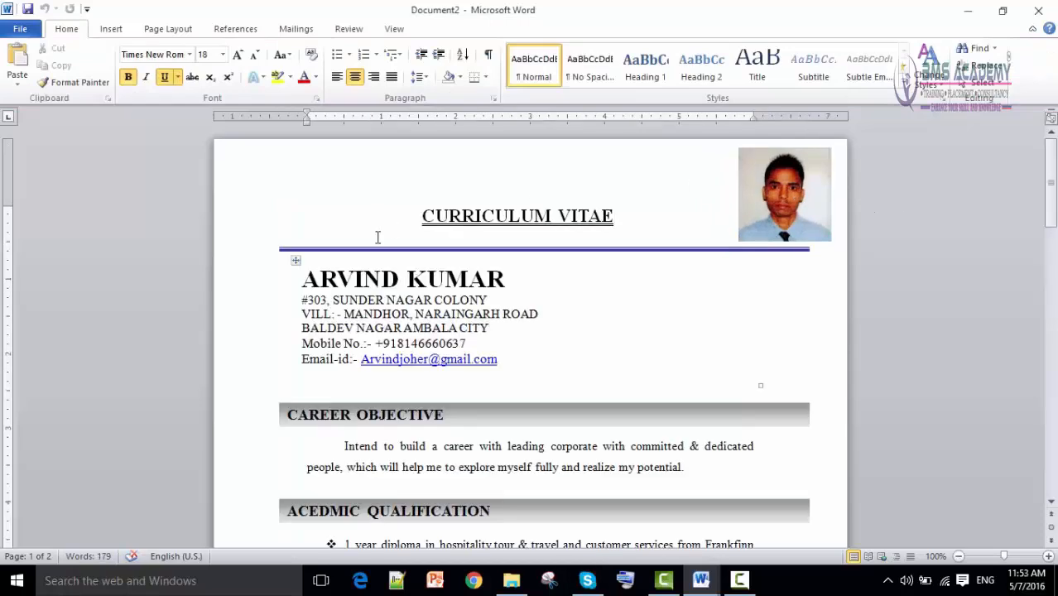
Inspect the ruled line under the sample CV's heading.
{"action": "left_click", "coordinate": [373, 249]}
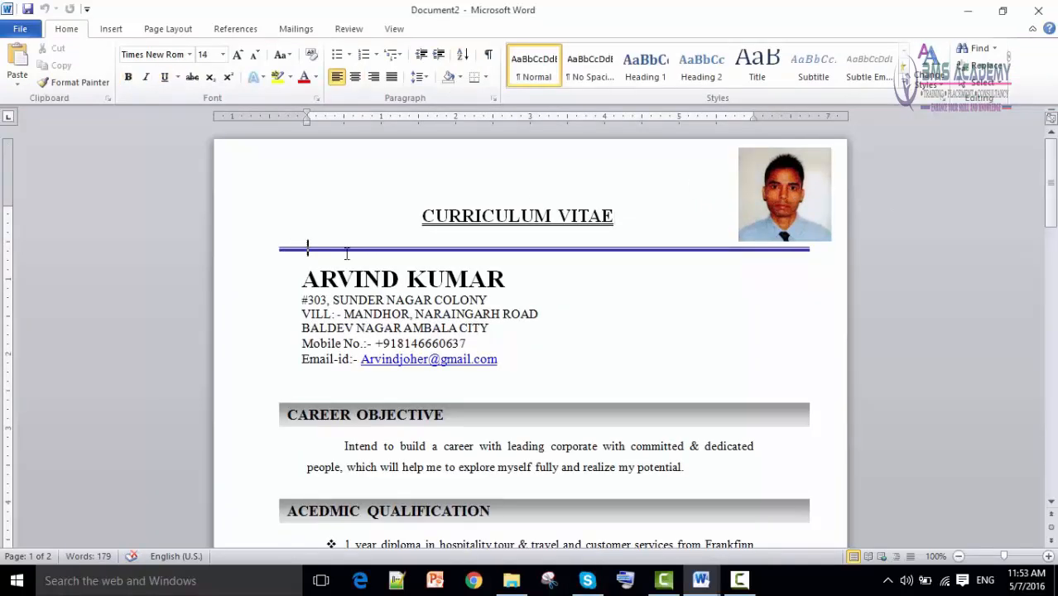
{"action": "left_click_drag", "start_coordinate": [283, 248], "coordinate": [808, 248]}
{"action": "left_click", "coordinate": [306, 248]}
In the new CV, type an underscore line below the heading, then undo it.
{"action": "mouse_move", "coordinate": [701, 580]}
{"action": "left_click", "coordinate": [779, 530]}
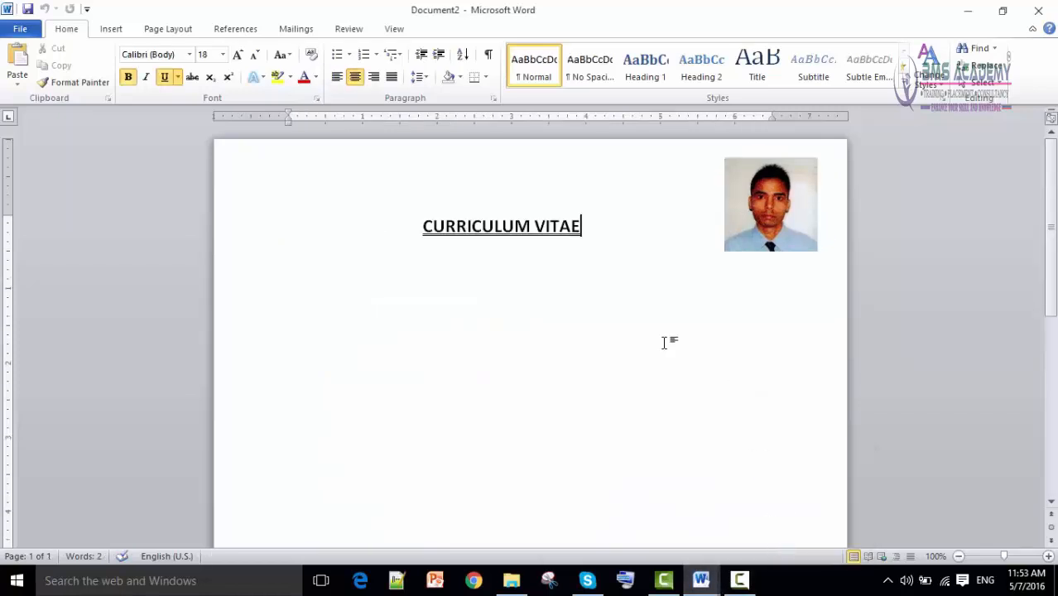
{"action": "left_click", "coordinate": [306, 286]}
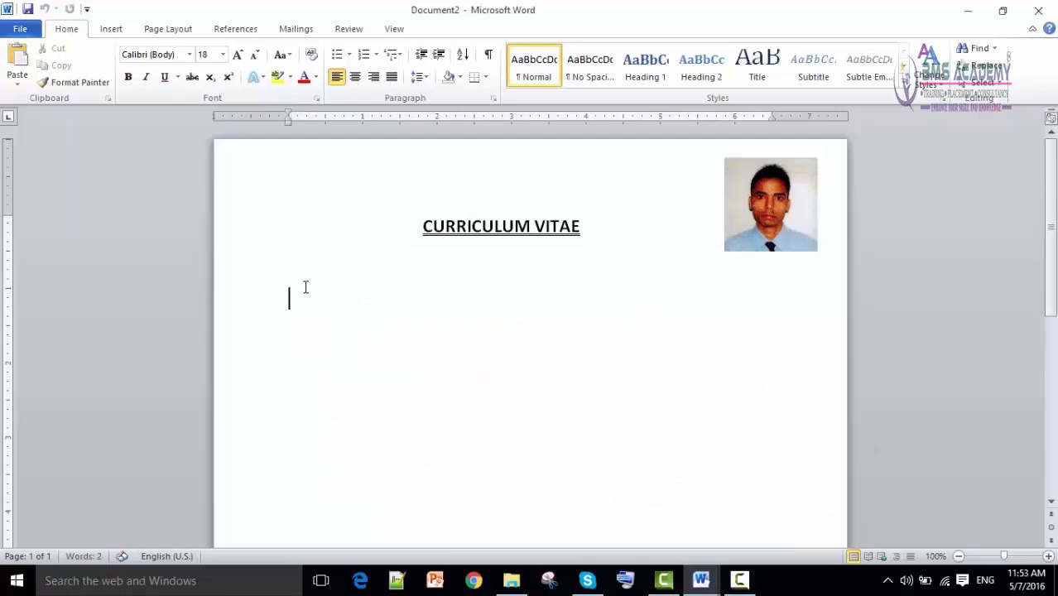
{"action": "key", "text": "BackSpace"}
{"action": "type", "text": "__________________________________"}
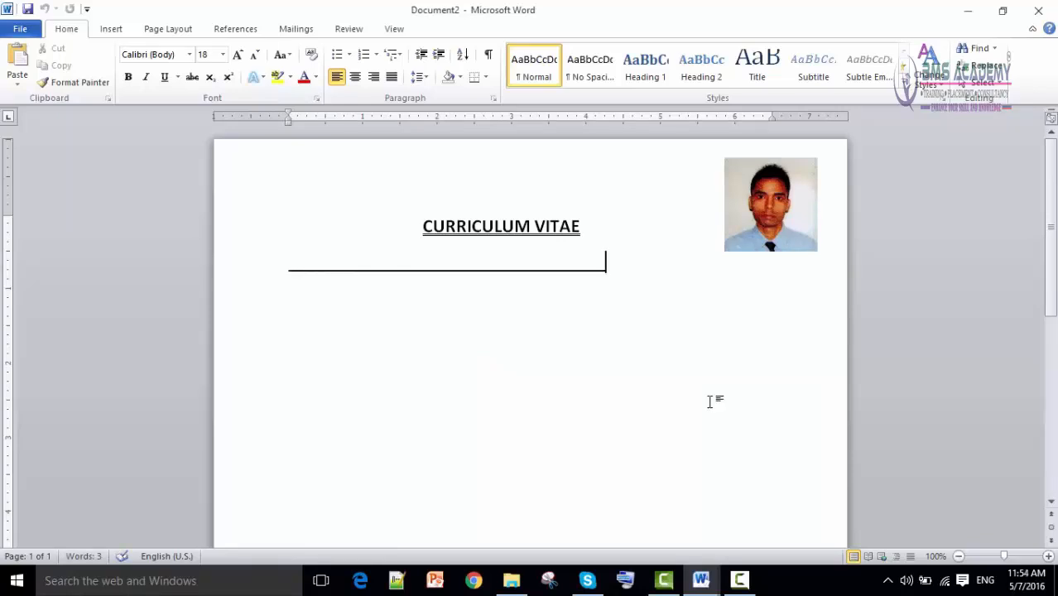
{"action": "key", "text": "Return"}
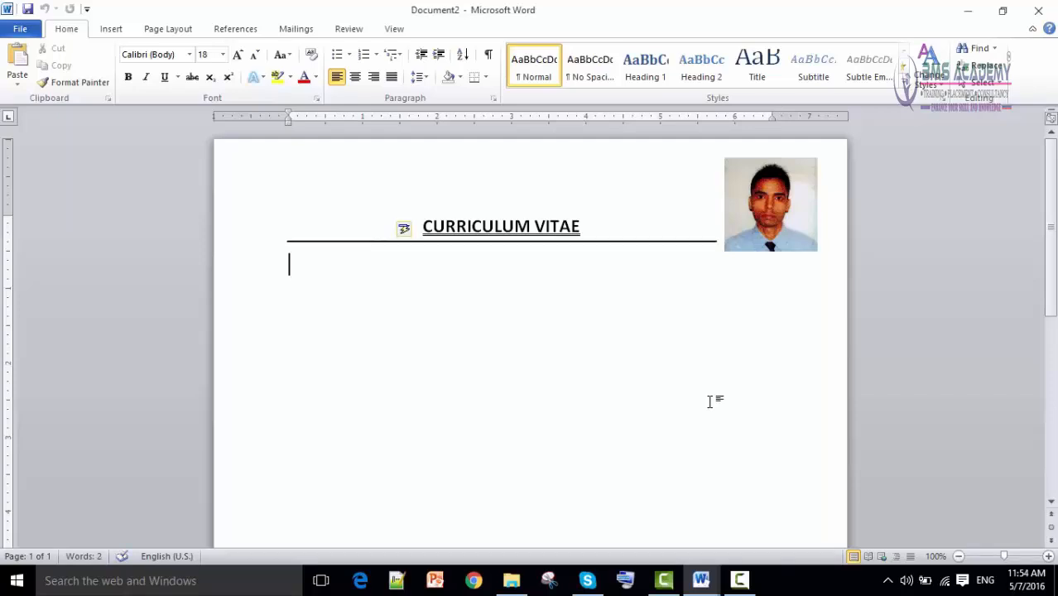
{"action": "key", "text": "ctrl+z"}
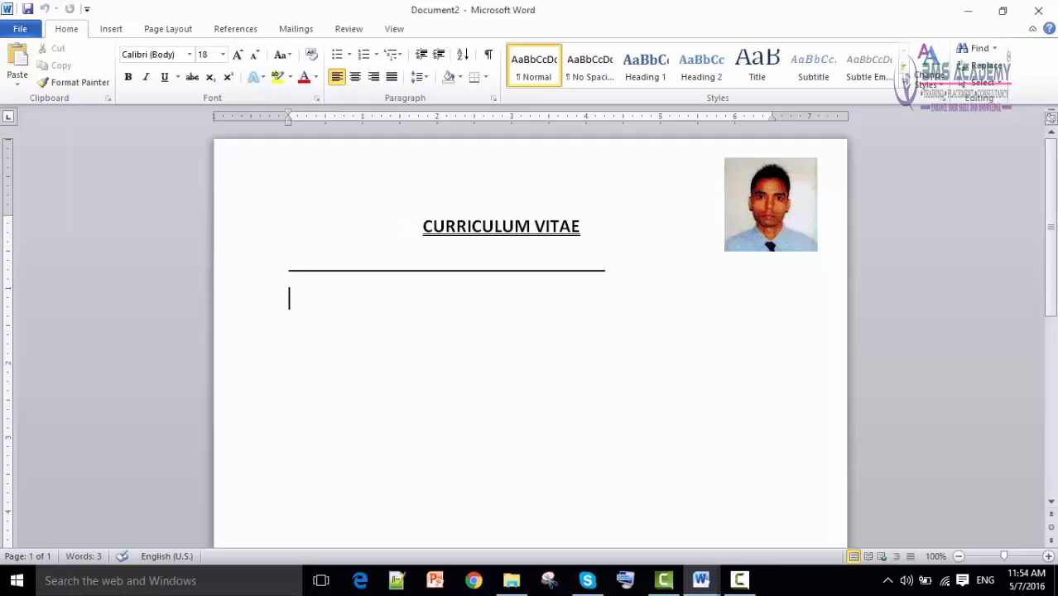
{"action": "key", "text": "ctrl+z"}
{"action": "key", "text": "ctrl+z"}
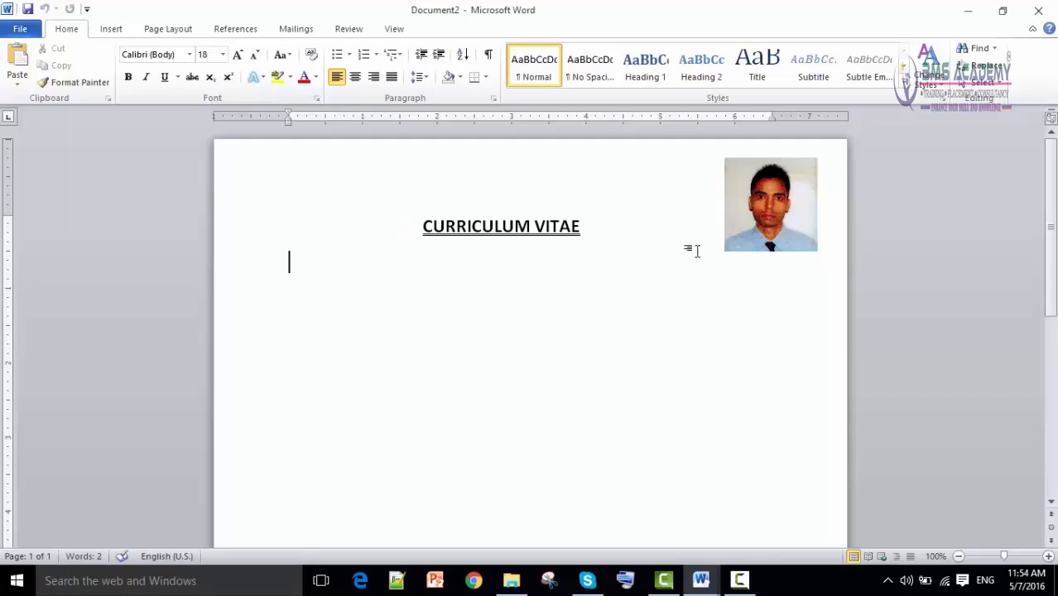
Draw a straight horizontal line shape across the page under the heading.
{"action": "left_click", "coordinate": [116, 30]}
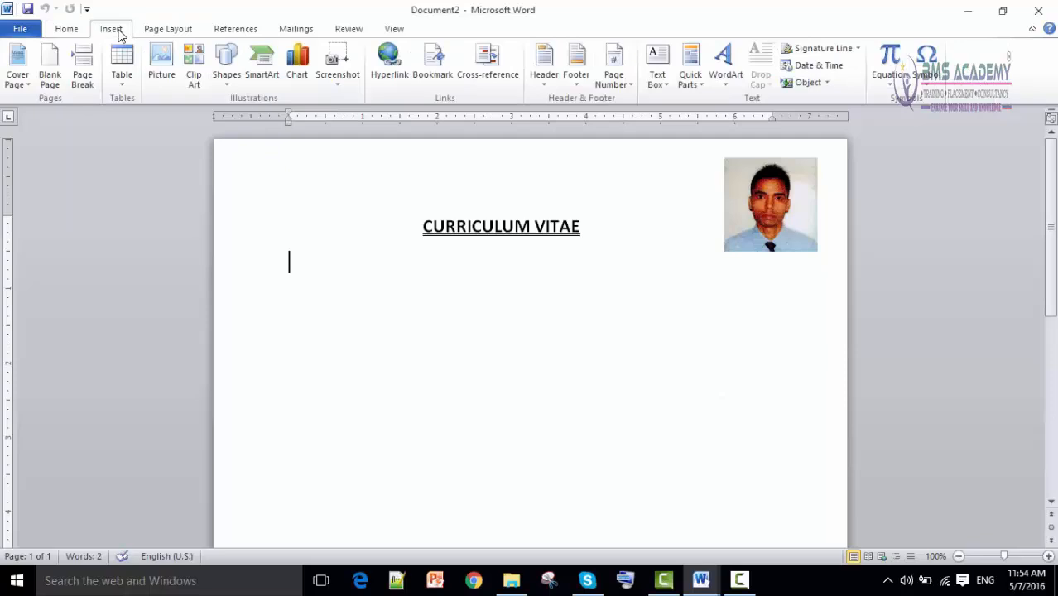
{"action": "left_click", "coordinate": [227, 83]}
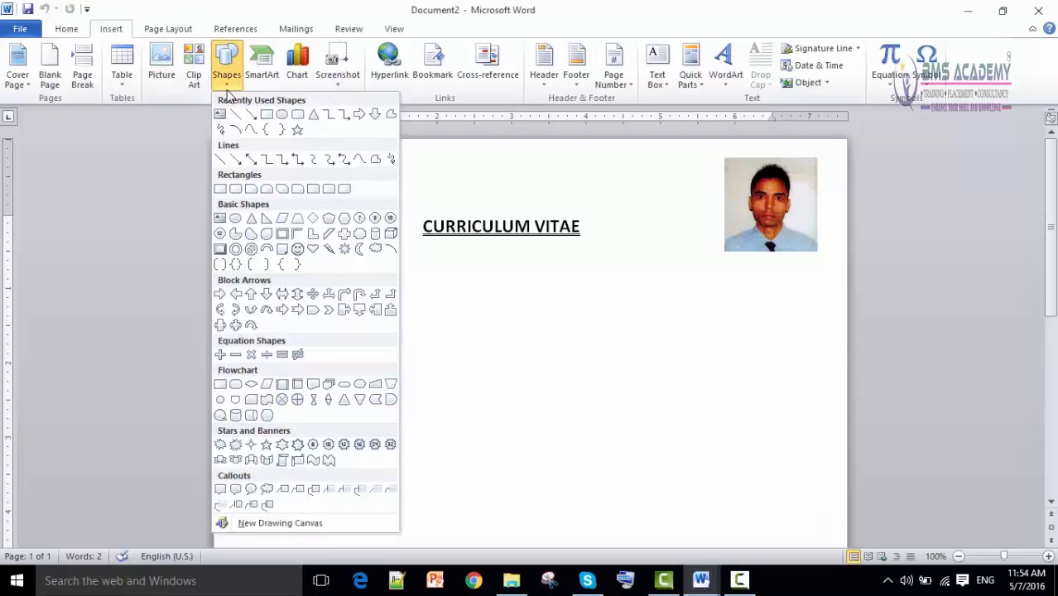
{"action": "left_click", "coordinate": [220, 159]}
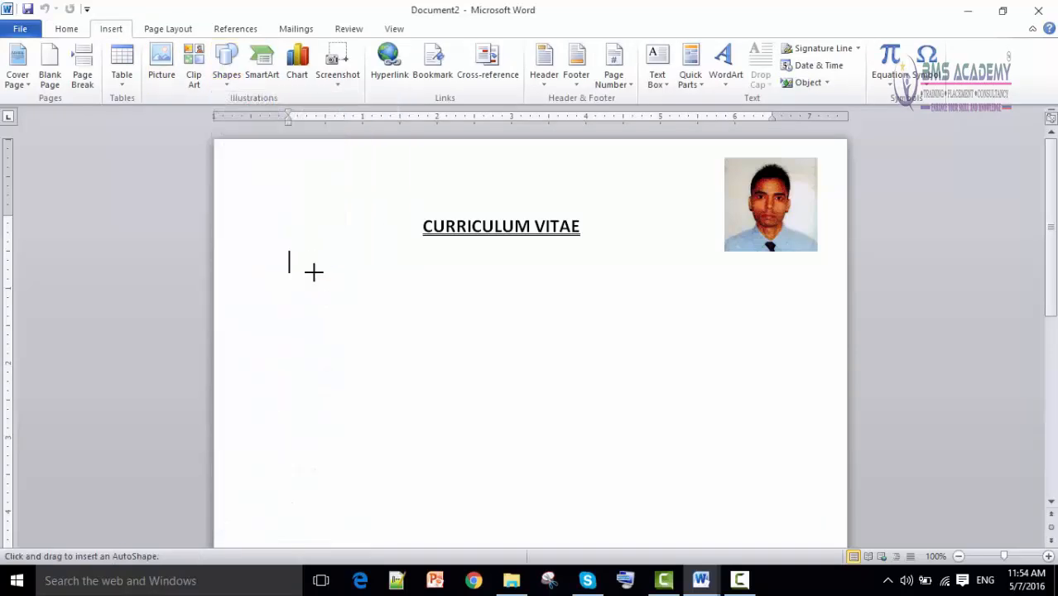
{"action": "left_click_drag", "start_coordinate": [241, 282], "coordinate": [822, 280]}
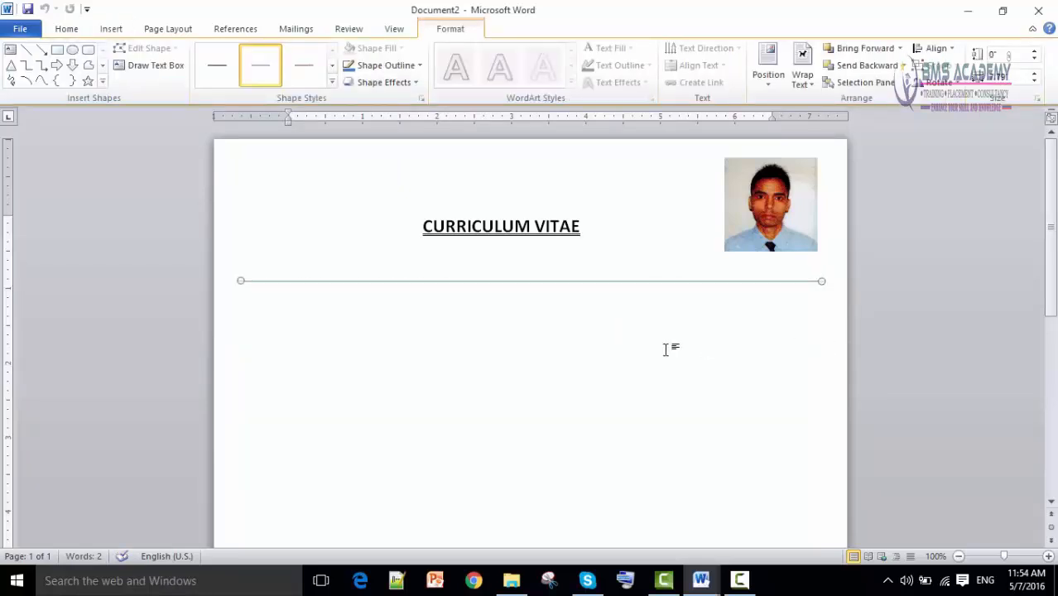
{"action": "left_click", "coordinate": [530, 280]}
{"action": "left_click", "coordinate": [530, 282]}
{"action": "left_click", "coordinate": [332, 82]}
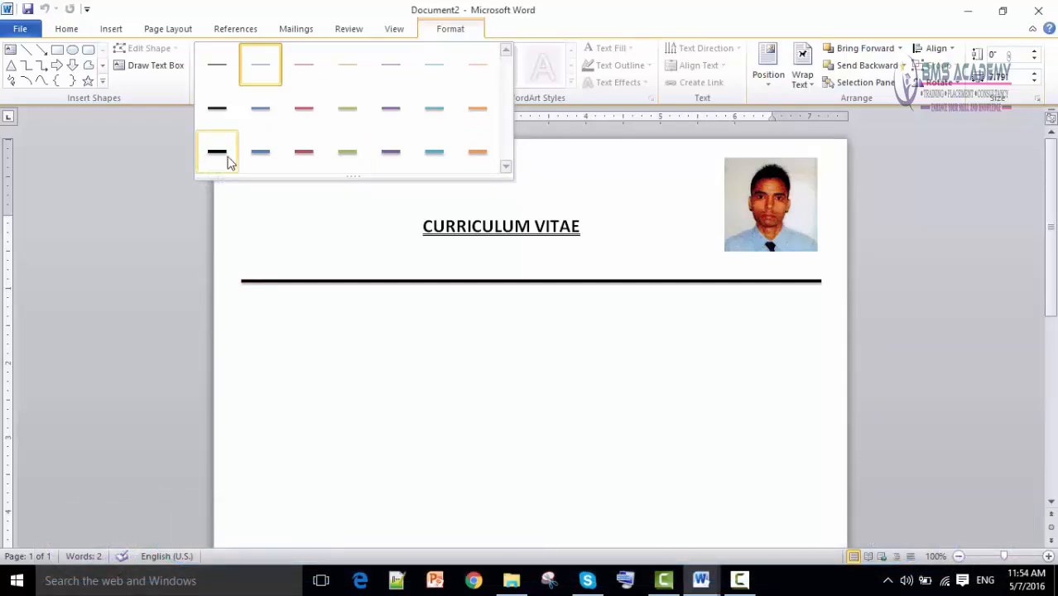
Make the rule red, 1½ pt weight, with a plain solid line style.
{"action": "left_click", "coordinate": [311, 156]}
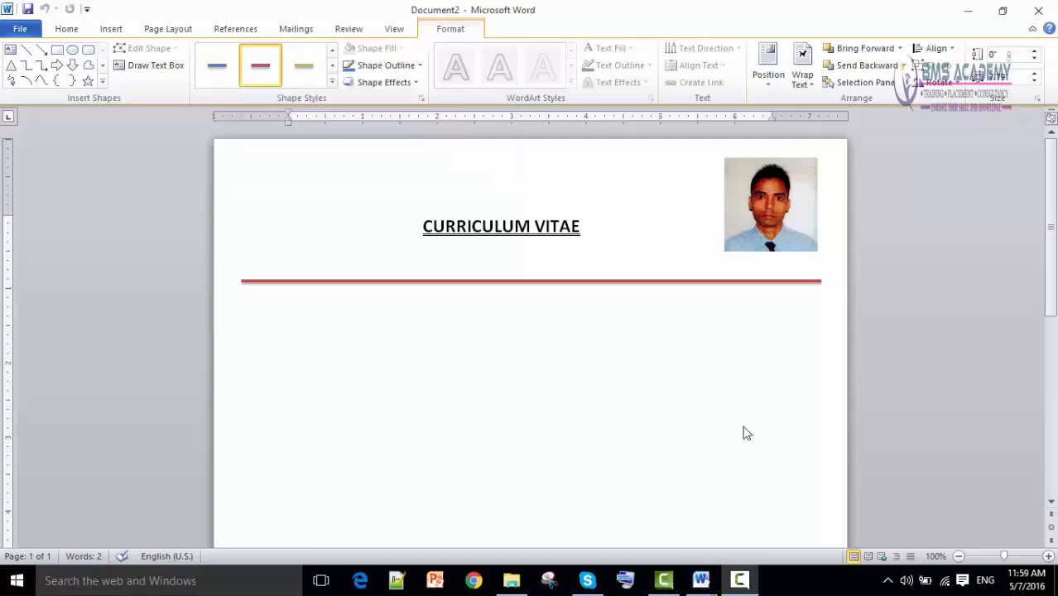
{"action": "left_click", "coordinate": [323, 283]}
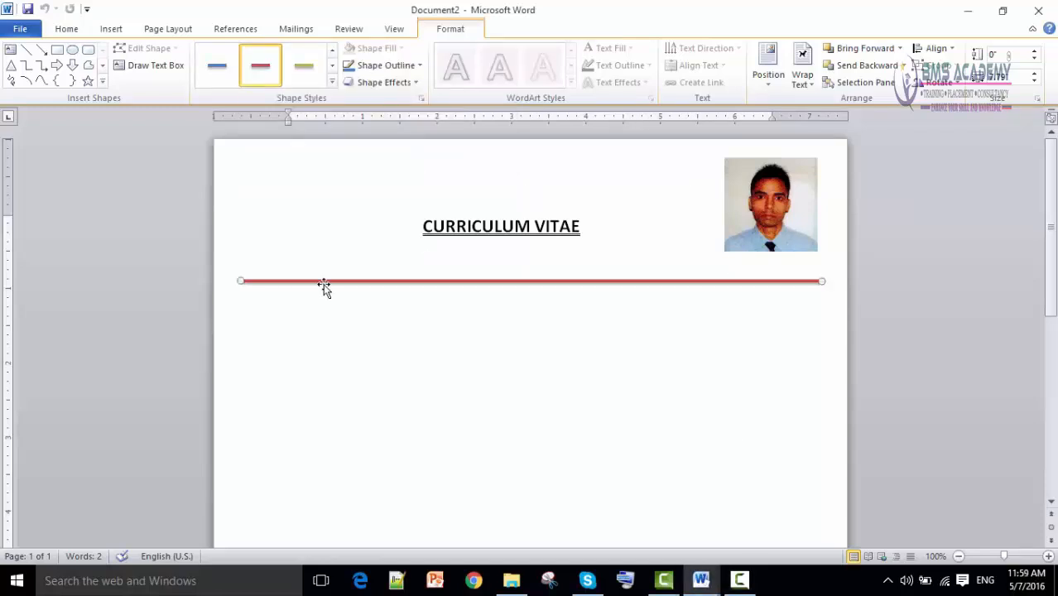
{"action": "left_click", "coordinate": [394, 70]}
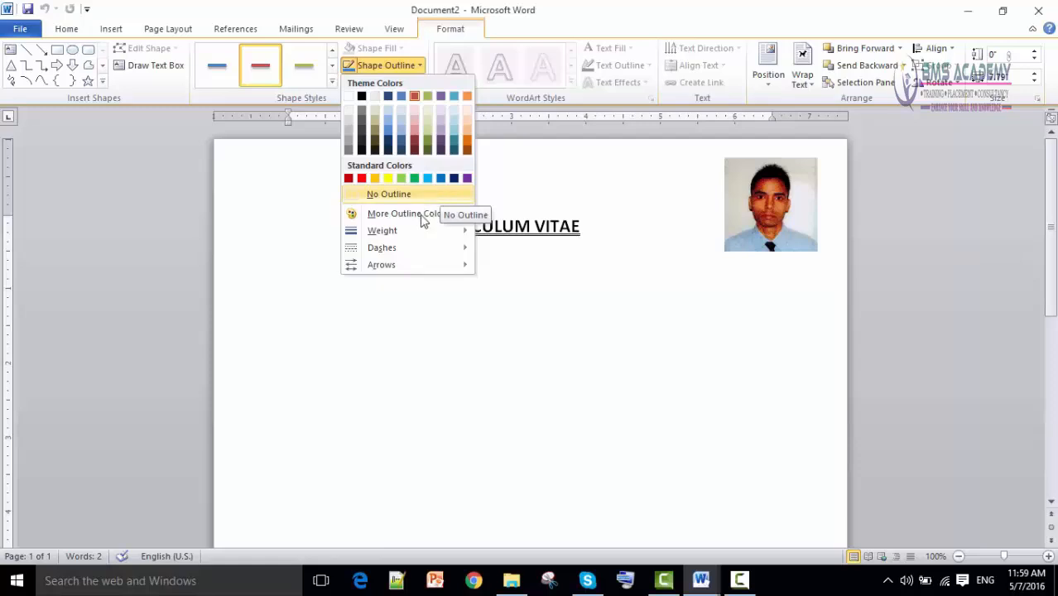
{"action": "mouse_move", "coordinate": [416, 236]}
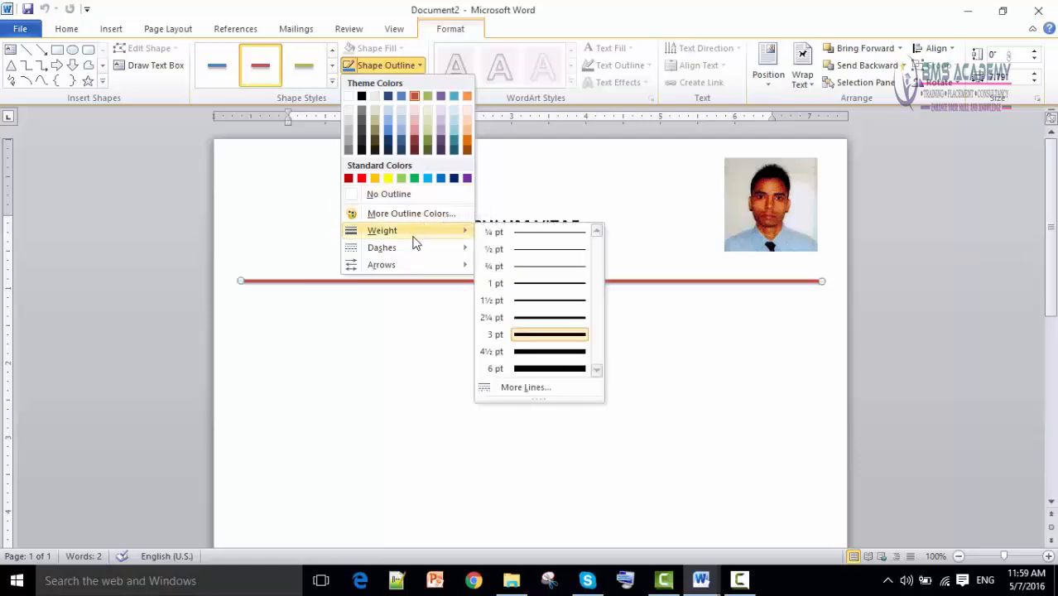
{"action": "left_click", "coordinate": [571, 307]}
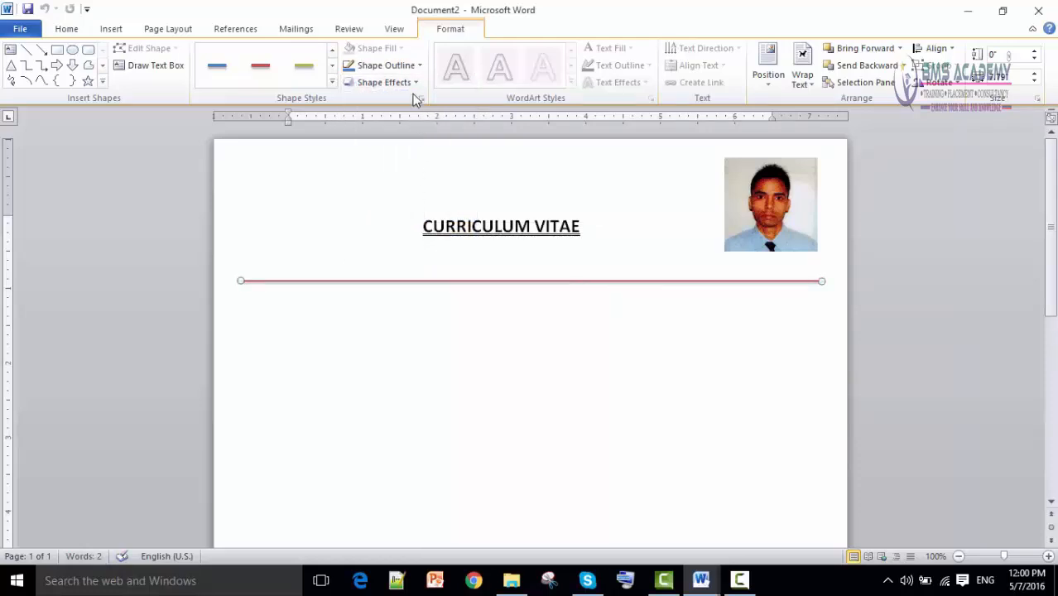
{"action": "left_click", "coordinate": [406, 66]}
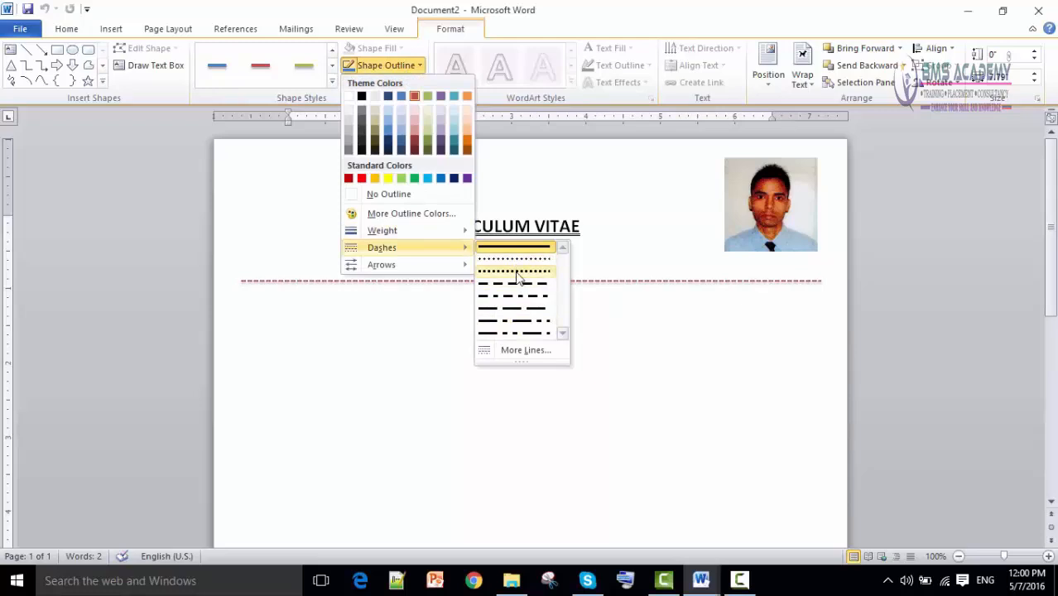
{"action": "mouse_move", "coordinate": [428, 267]}
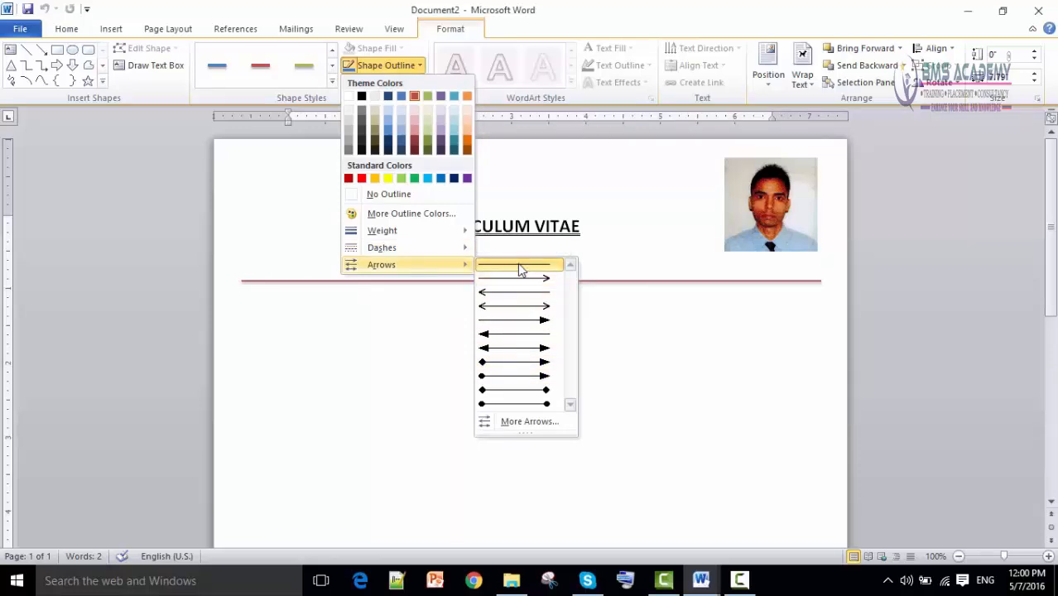
{"action": "left_click", "coordinate": [520, 267]}
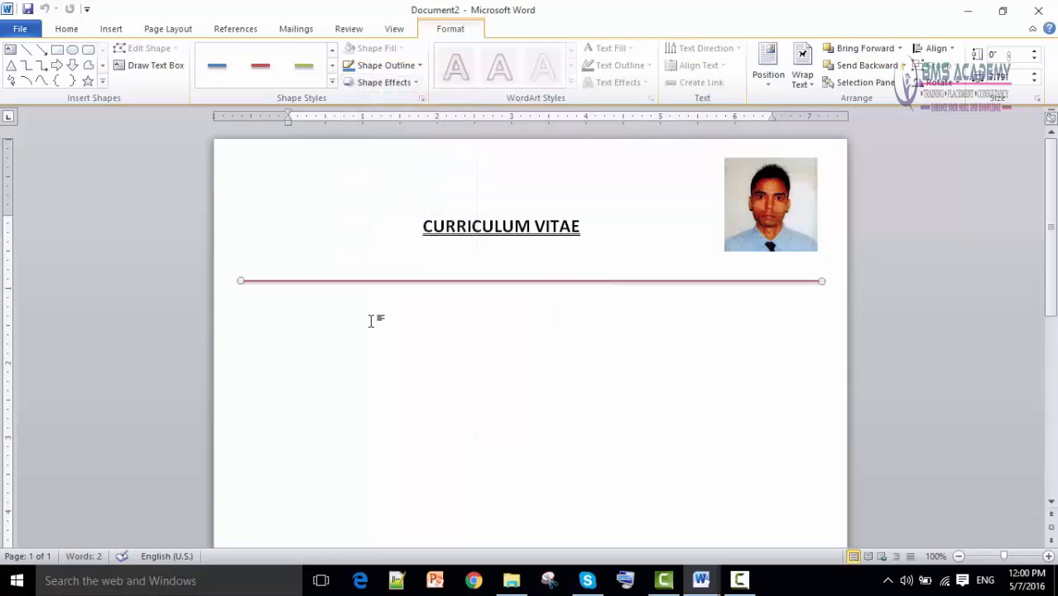
Select the sample CV's name-and-contact table to inspect its cells and font.
{"action": "left_click", "coordinate": [266, 338]}
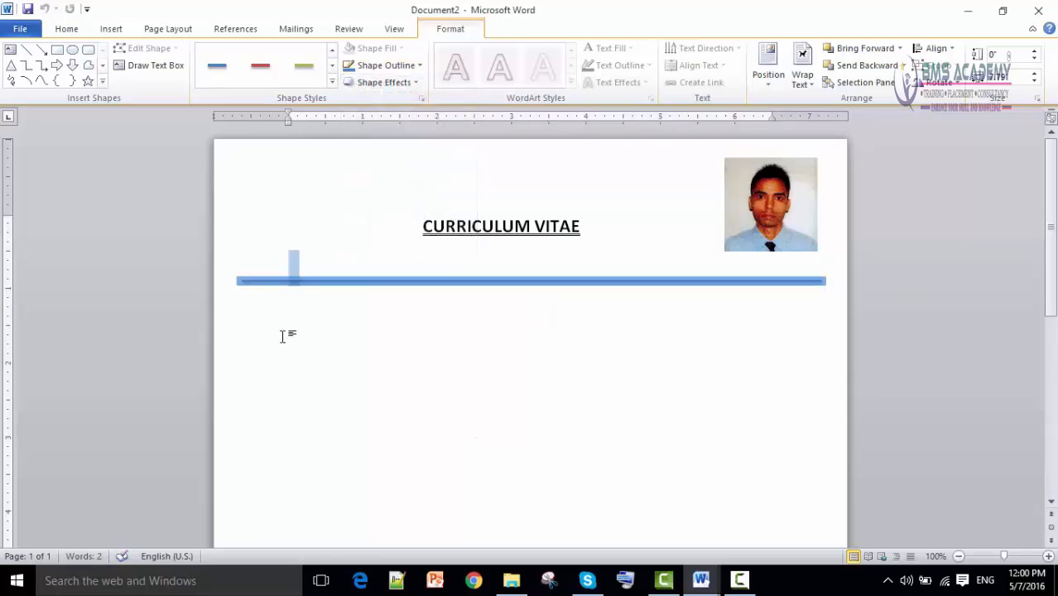
{"action": "left_click", "coordinate": [563, 339]}
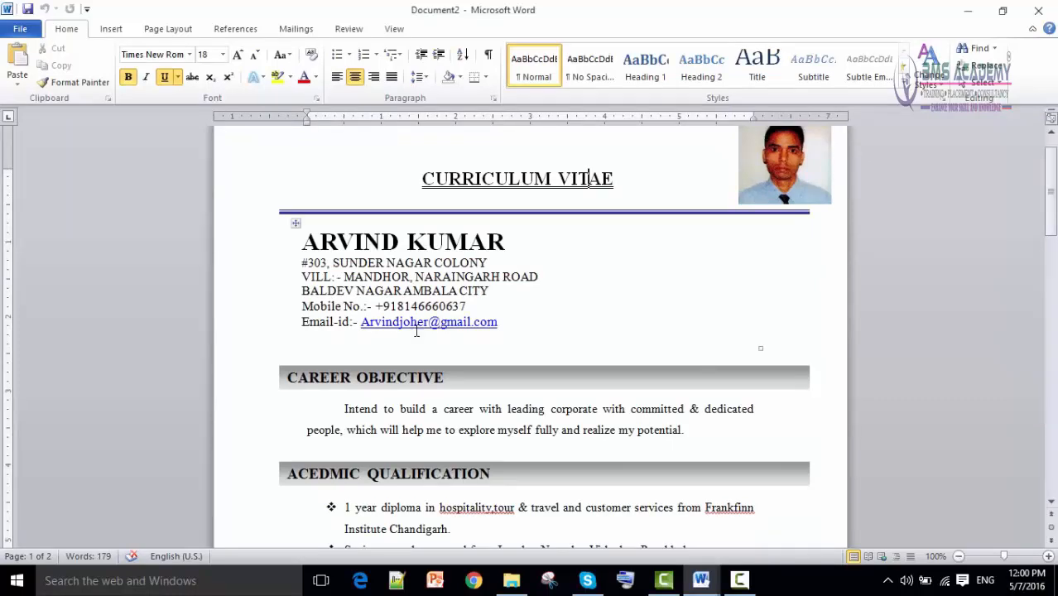
{"action": "left_click_drag", "start_coordinate": [304, 244], "coordinate": [686, 319]}
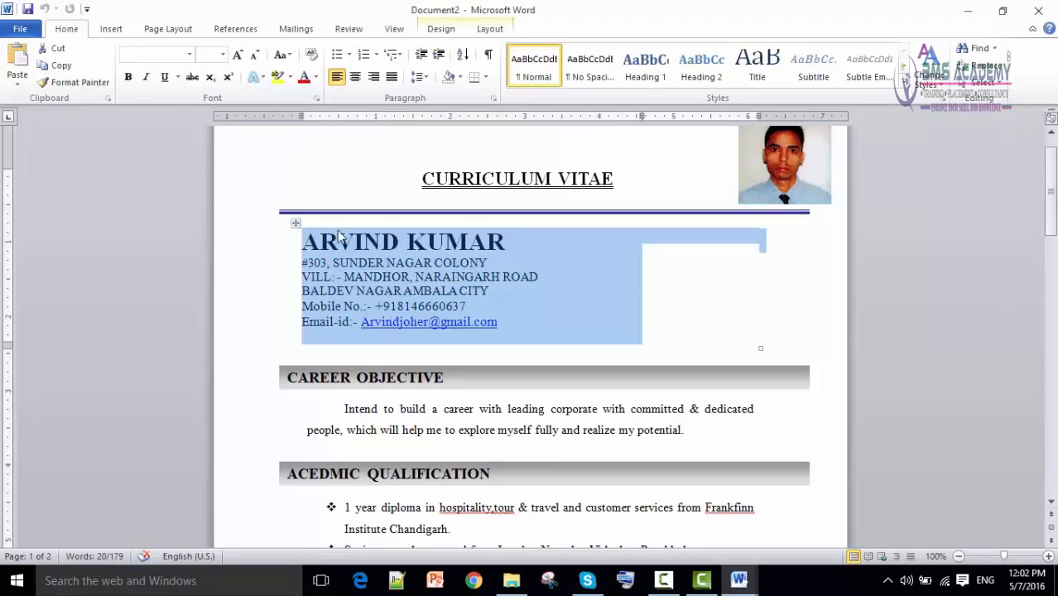
{"action": "left_click", "coordinate": [703, 300]}
{"action": "left_click", "coordinate": [296, 224]}
{"action": "left_click", "coordinate": [692, 344]}
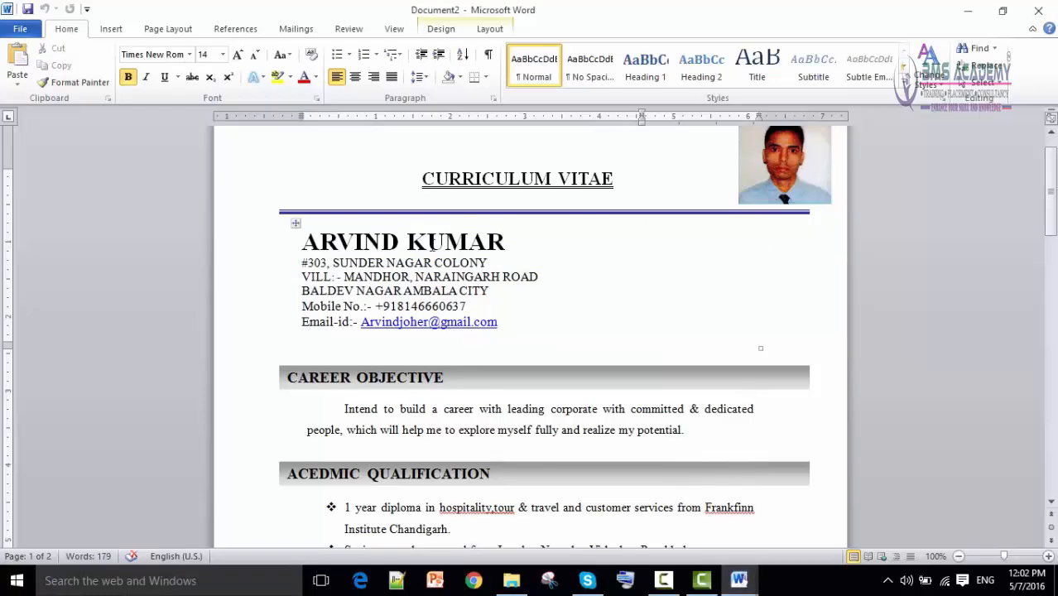
Copy the candidate's name line from the plain-text source document.
{"action": "mouse_move", "coordinate": [739, 580]}
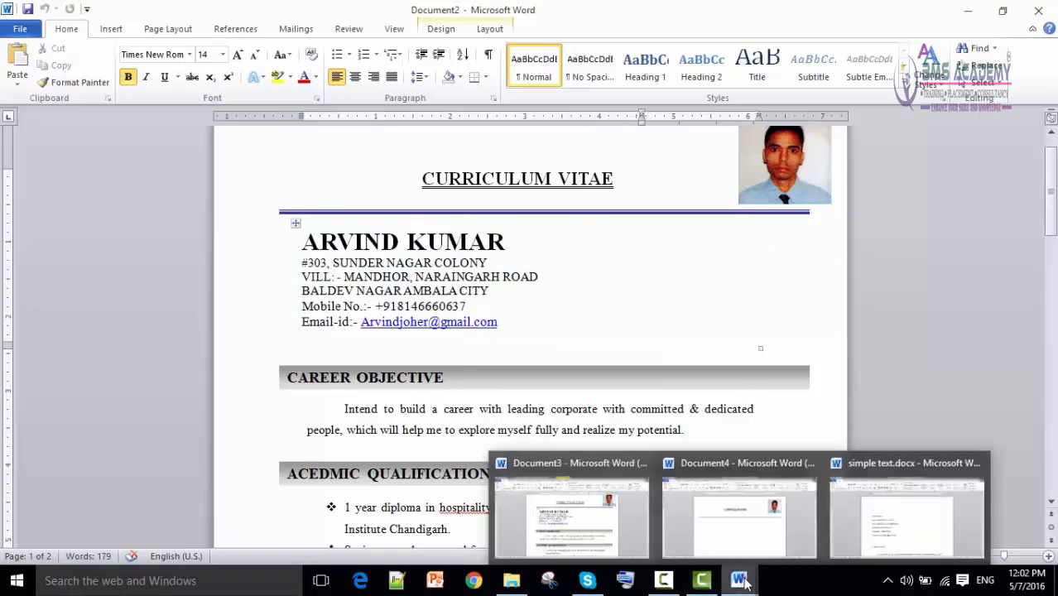
{"action": "left_click", "coordinate": [802, 463]}
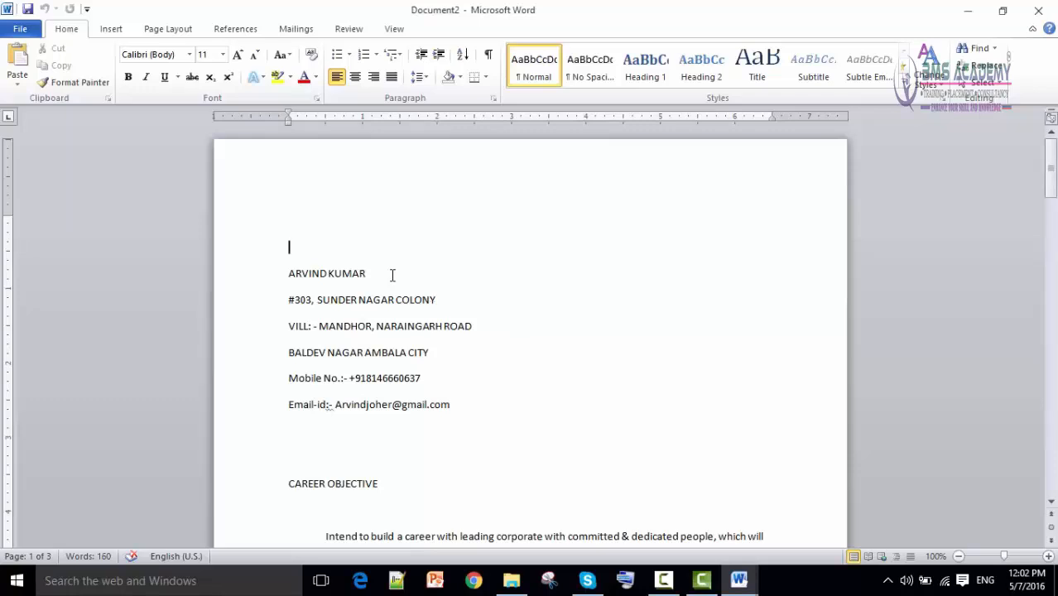
{"action": "left_click_drag", "start_coordinate": [393, 275], "coordinate": [290, 274]}
{"action": "right_click", "coordinate": [307, 273]}
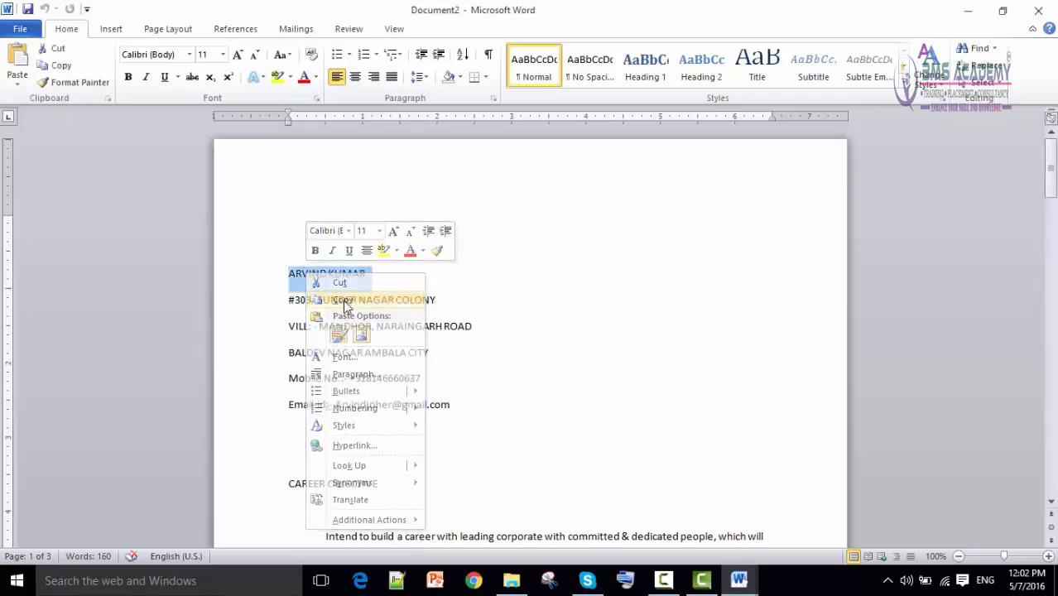
{"action": "left_click", "coordinate": [343, 300]}
Paste the name below the red rule in the draft CV, keeping source formatting.
{"action": "left_click", "coordinate": [738, 580]}
{"action": "left_click", "coordinate": [733, 539]}
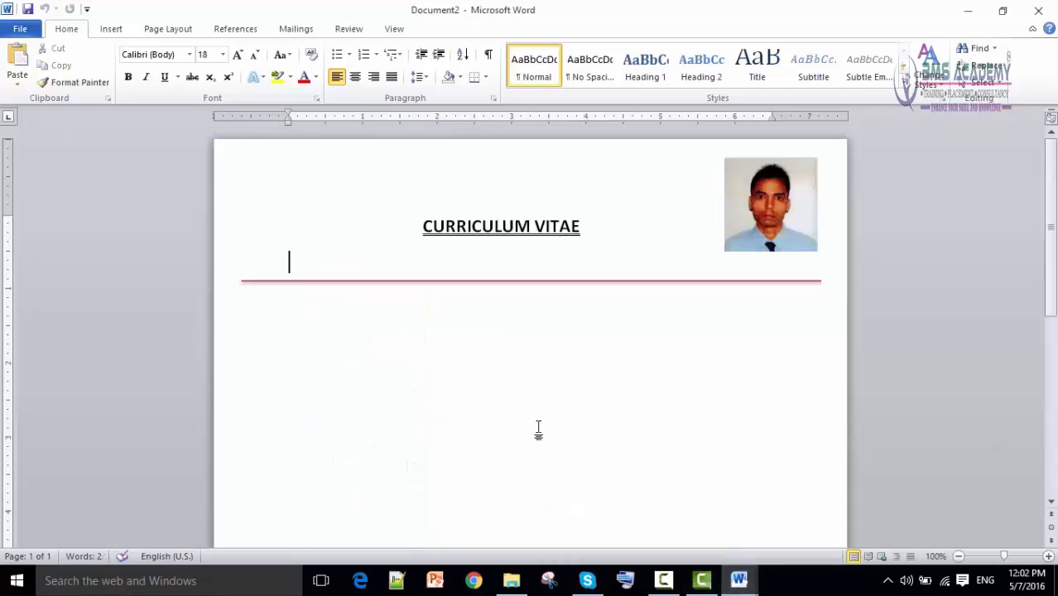
{"action": "left_click", "coordinate": [268, 333]}
{"action": "left_click", "coordinate": [287, 343]}
{"action": "left_click", "coordinate": [282, 331]}
{"action": "right_click", "coordinate": [296, 332]}
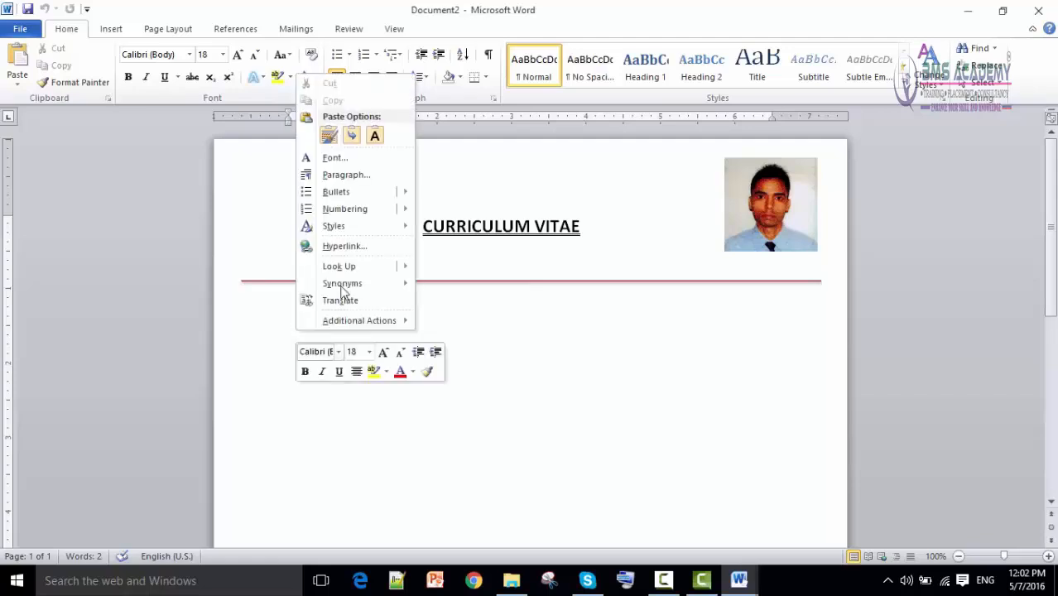
{"action": "left_click", "coordinate": [333, 143]}
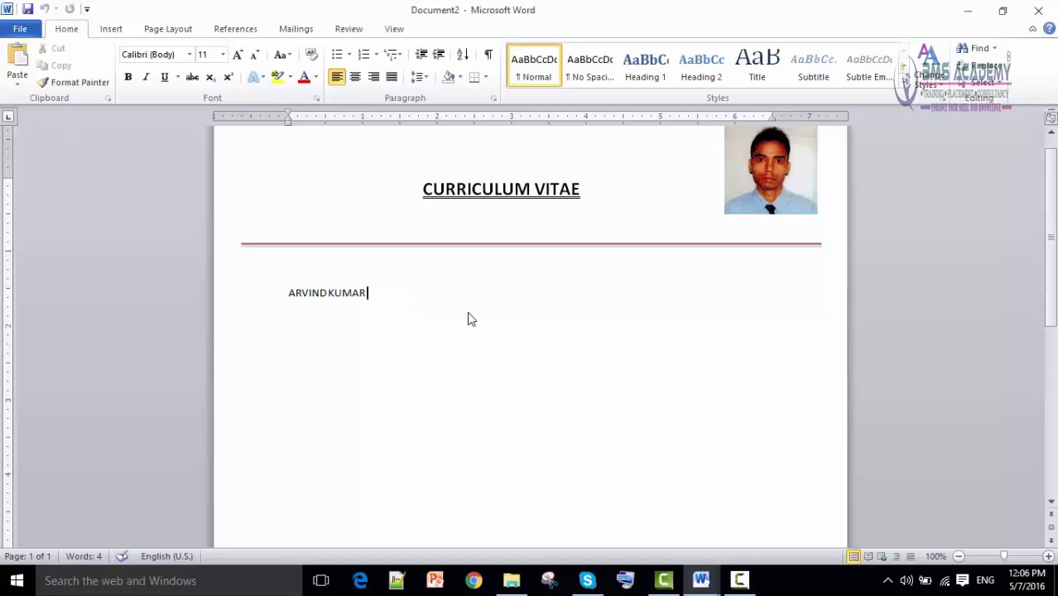
{"action": "key", "text": "Return"}
{"action": "type", "text": "addrfer"}
{"action": "key", "text": "BackSpace"}
{"action": "key", "text": "BackSpace"}
{"action": "key", "text": "BackSpace"}
{"action": "key", "text": "BackSpace"}
{"action": "type", "text": "ess"}
{"action": "key", "text": "BackSpace"}
{"action": "key", "text": "BackSpace"}
{"action": "left_click", "coordinate": [310, 339]}
{"action": "scroll", "coordinate": [315, 371], "scroll_direction": "down", "scroll_amount": 4}
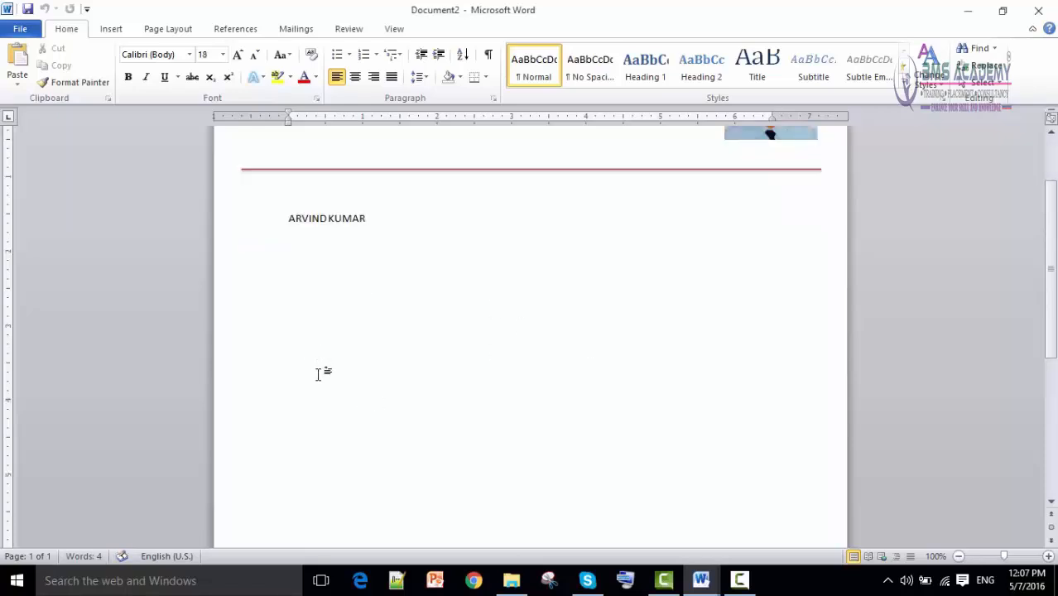
{"action": "scroll", "coordinate": [308, 289], "scroll_direction": "up", "scroll_amount": 3}
{"action": "scroll", "coordinate": [307, 331], "scroll_direction": "down", "scroll_amount": 2}
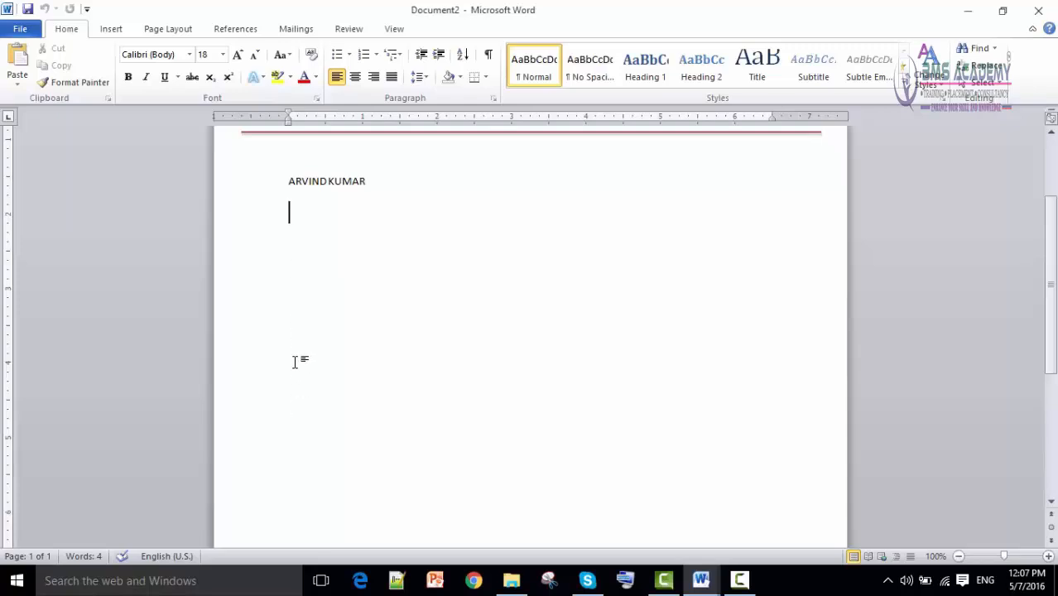
{"action": "double_click", "coordinate": [291, 430]}
{"action": "left_click", "coordinate": [294, 399]}
{"action": "double_click", "coordinate": [290, 318]}
{"action": "double_click", "coordinate": [289, 429]}
{"action": "scroll", "coordinate": [310, 380], "scroll_direction": "up", "scroll_amount": 2}
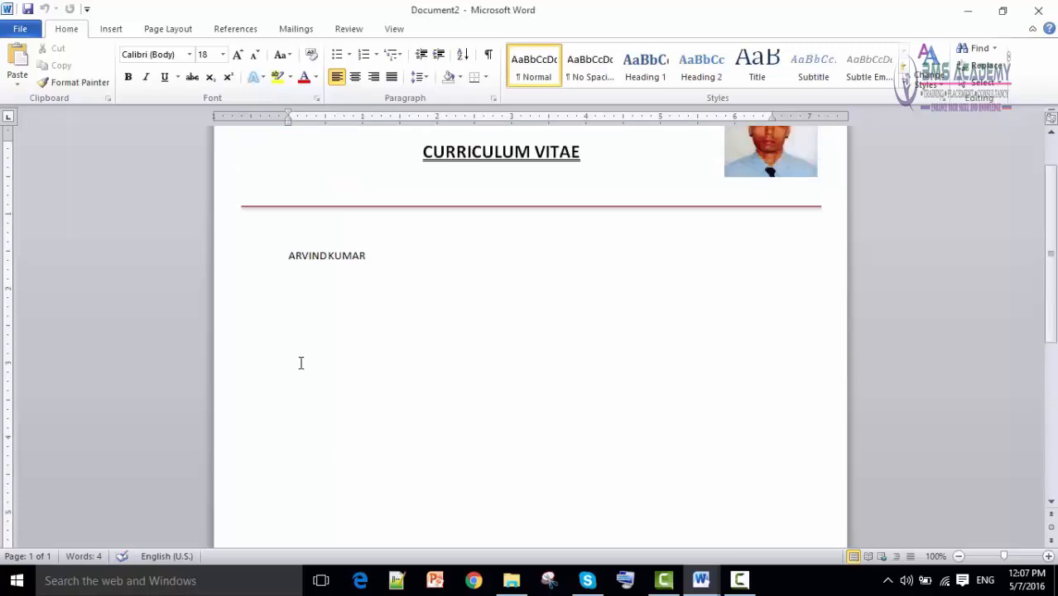
{"action": "left_click", "coordinate": [299, 287]}
{"action": "key", "text": "ctrl+v"}
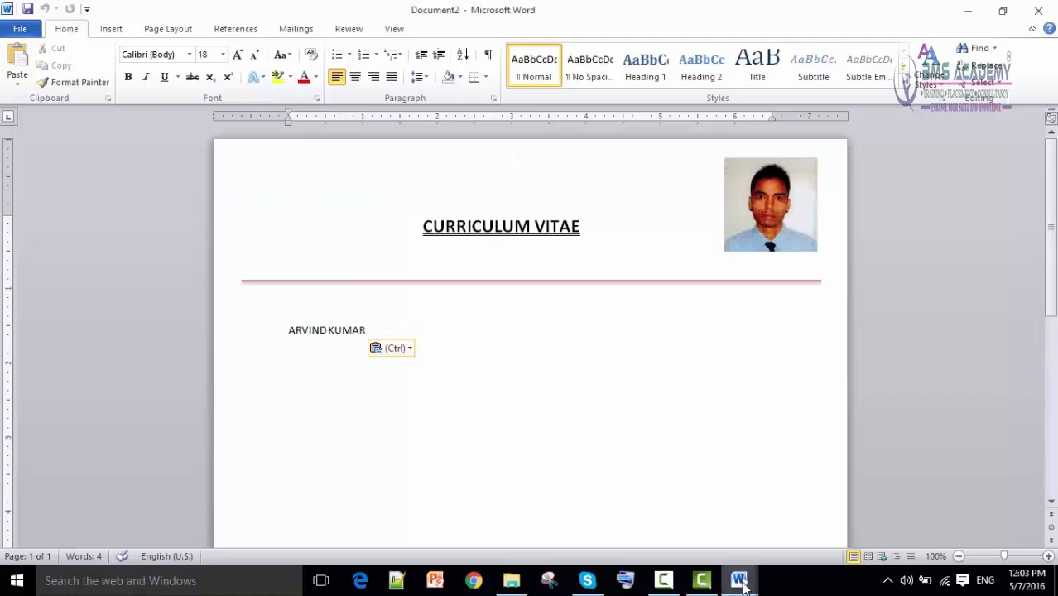
Copy the address, mobile and e-mail lines from the source and paste them below the name as text only.
{"action": "mouse_move", "coordinate": [741, 584]}
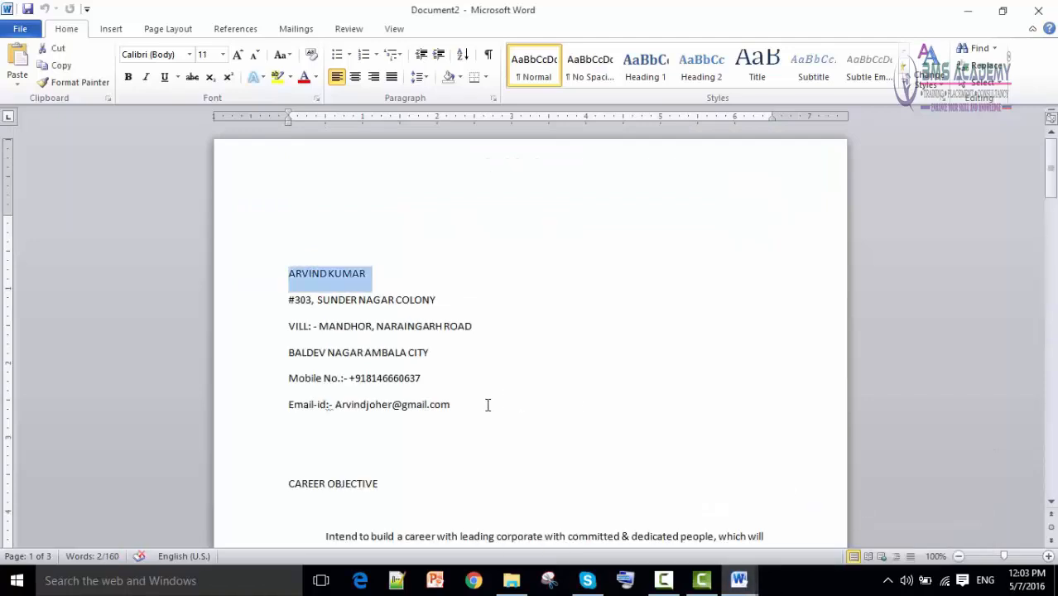
{"action": "left_click_drag", "start_coordinate": [480, 404], "coordinate": [289, 300]}
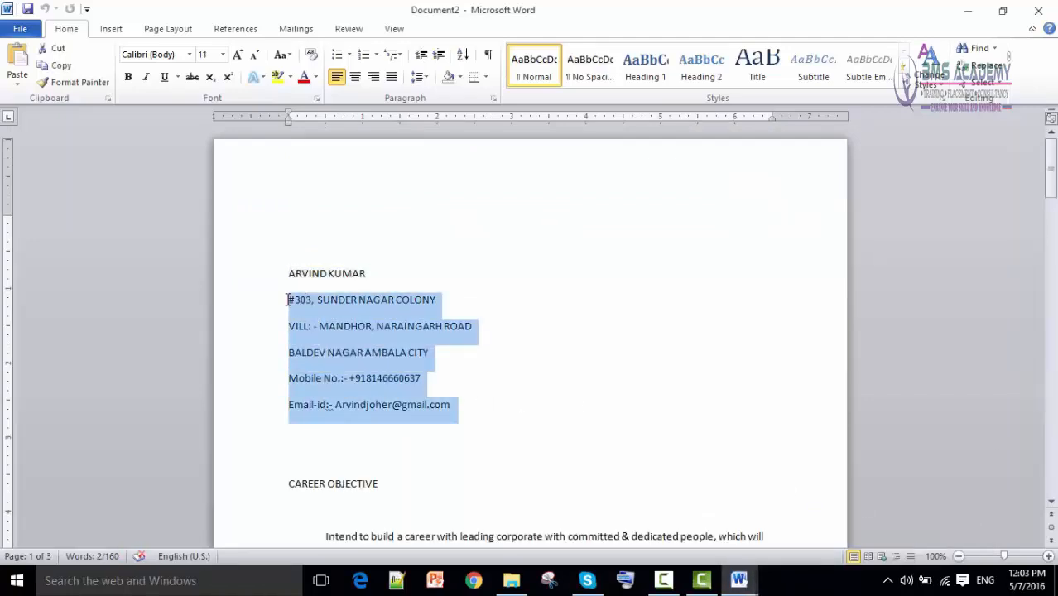
{"action": "right_click", "coordinate": [340, 313]}
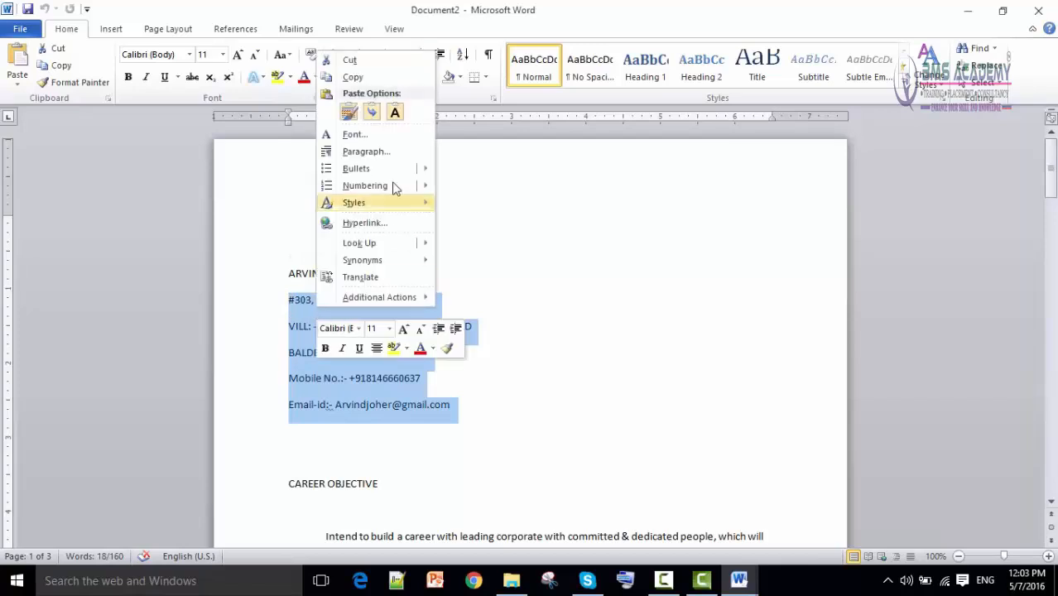
{"action": "left_click", "coordinate": [373, 79]}
{"action": "left_click", "coordinate": [739, 580]}
{"action": "left_click", "coordinate": [719, 524]}
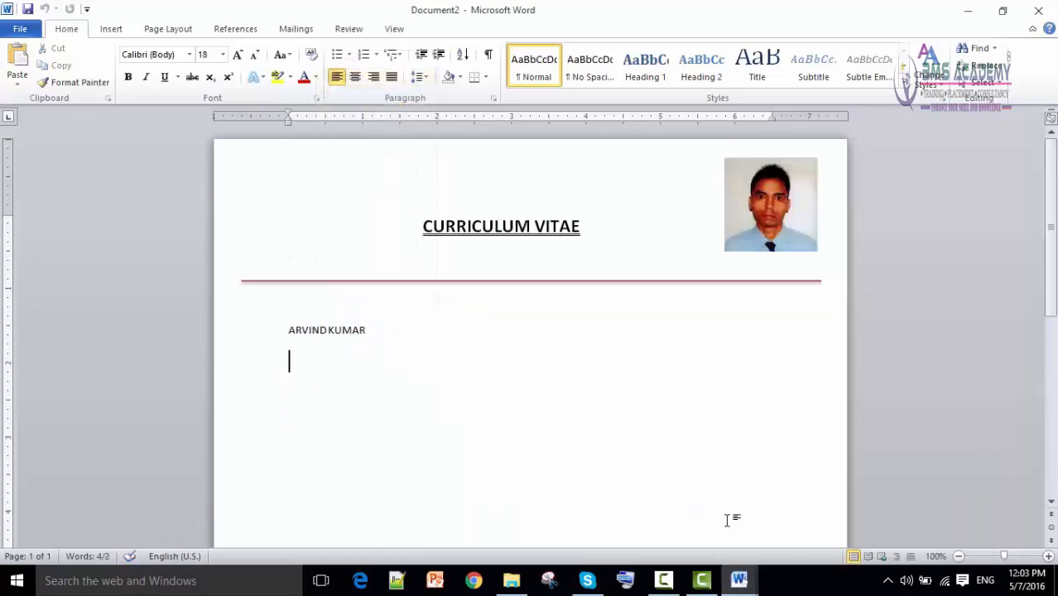
{"action": "right_click", "coordinate": [319, 365]}
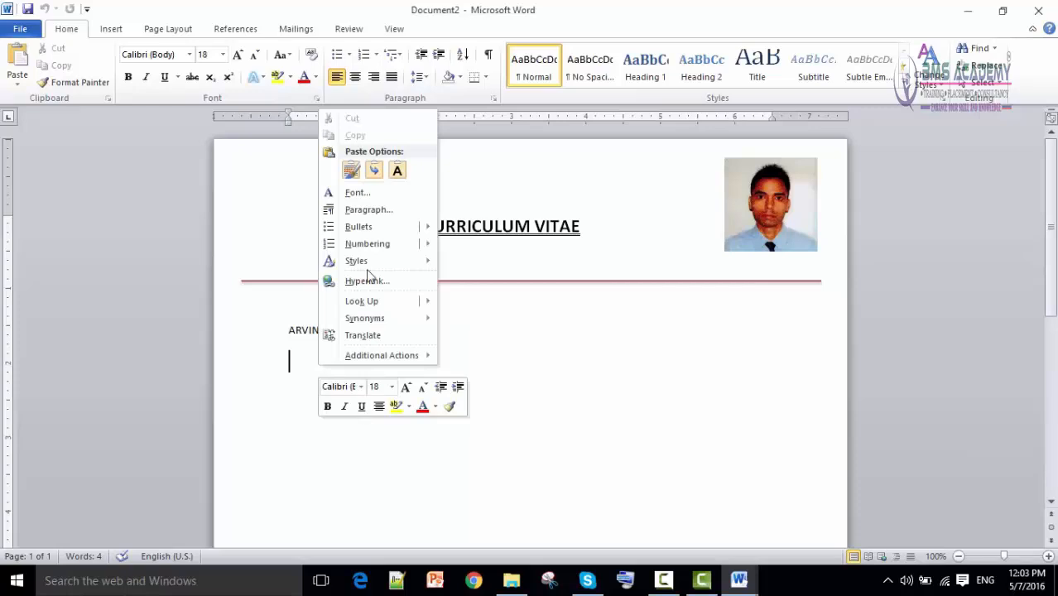
{"action": "left_click", "coordinate": [396, 171]}
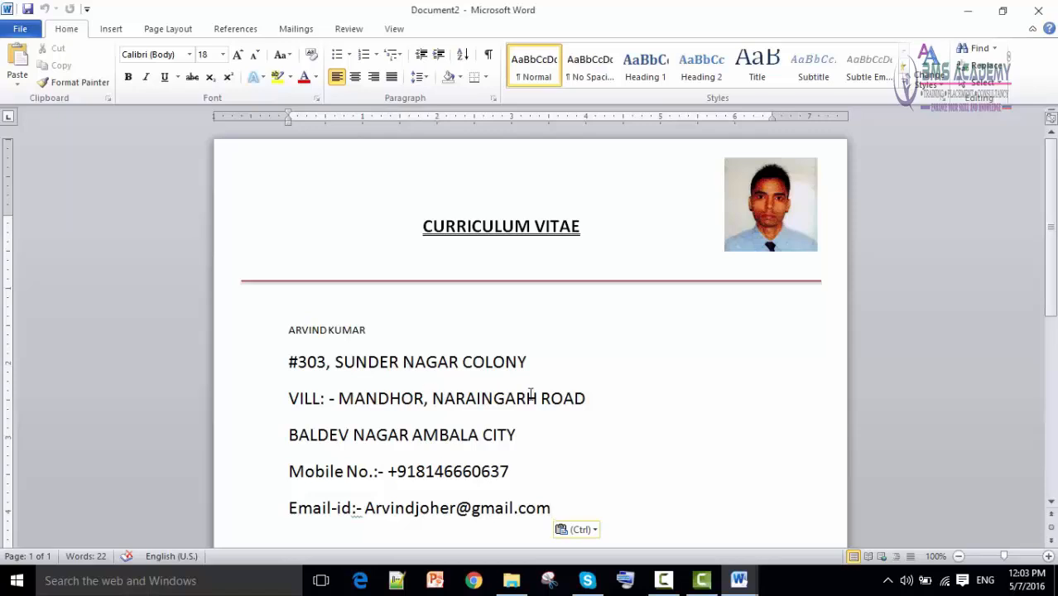
Check the font sizes of the name and address in the finished sample CV.
{"action": "mouse_move", "coordinate": [739, 580]}
{"action": "left_click", "coordinate": [627, 537]}
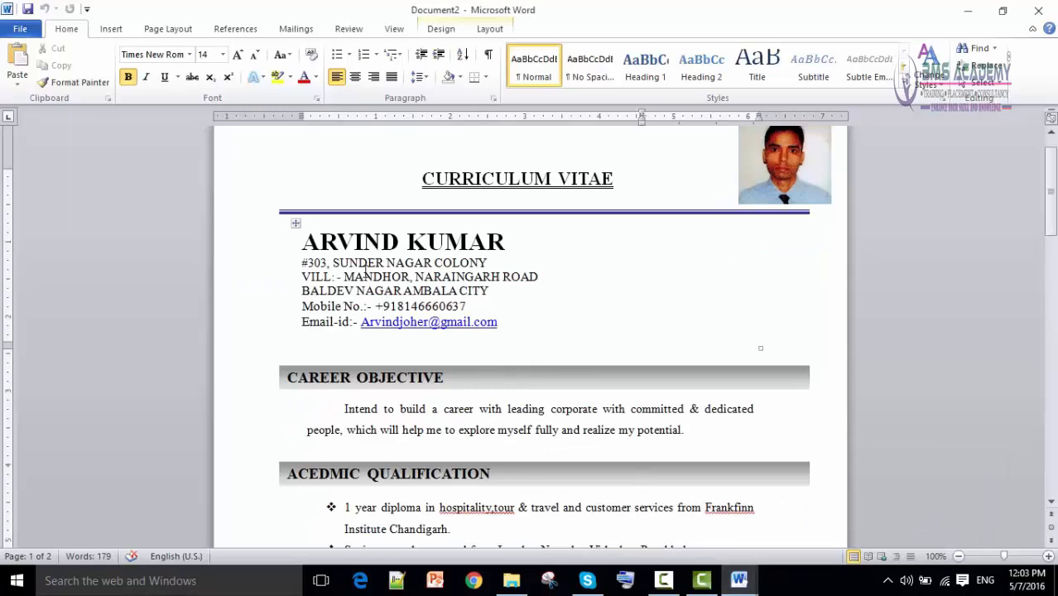
{"action": "left_click", "coordinate": [362, 242]}
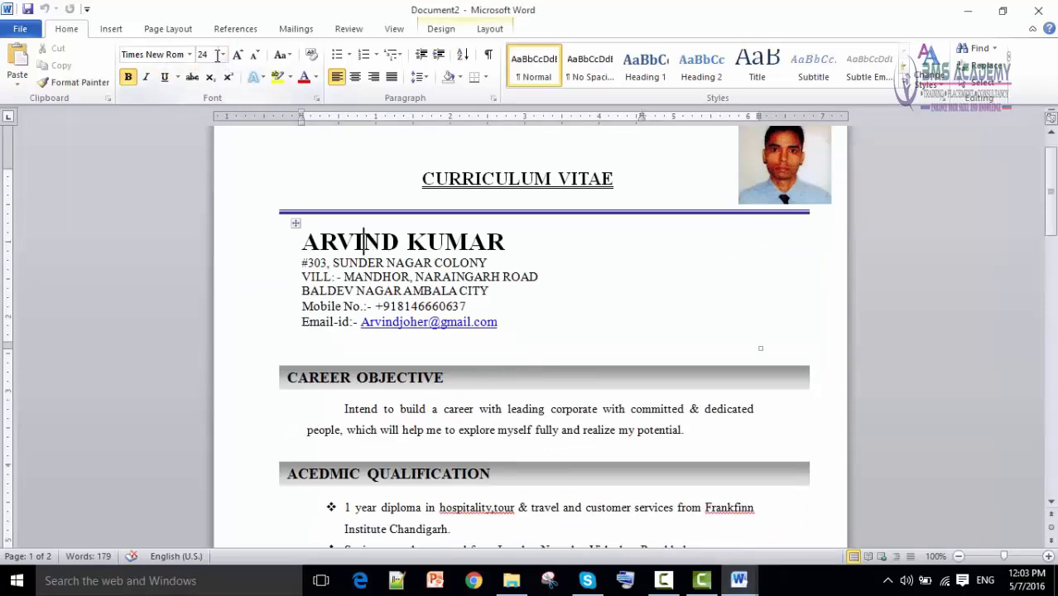
{"action": "left_click_drag", "start_coordinate": [363, 291], "coordinate": [358, 290]}
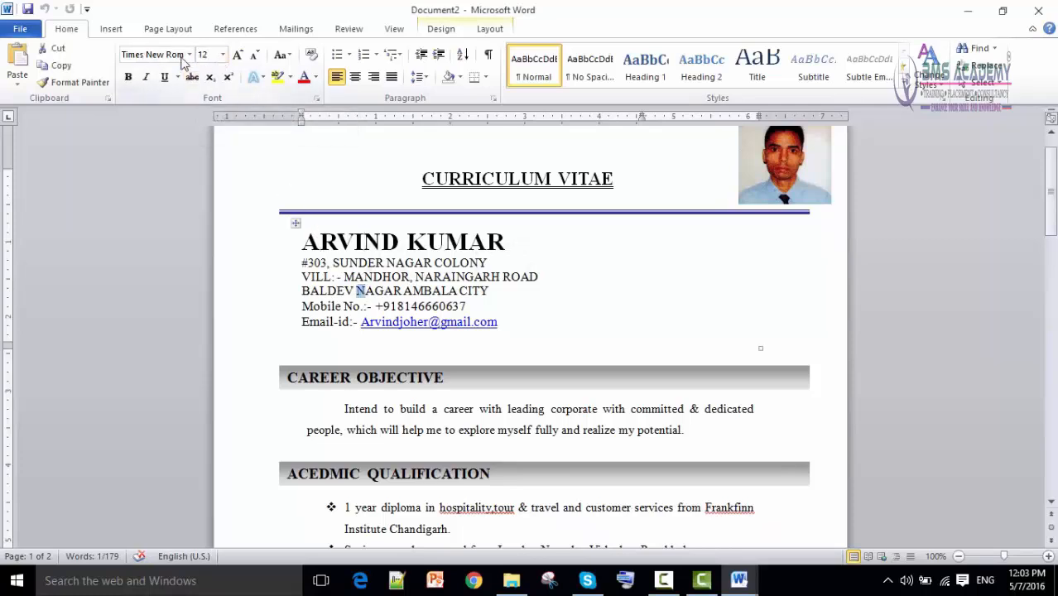
{"action": "mouse_move", "coordinate": [741, 583]}
{"action": "left_click", "coordinate": [734, 530]}
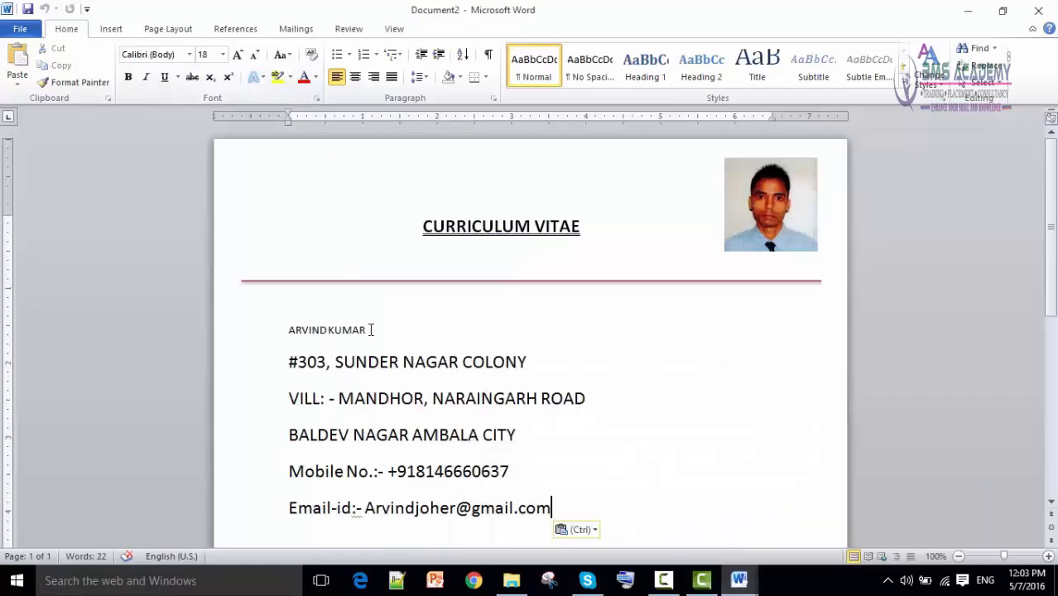
Format the candidate's name as Times New Roman, 24 pt, bold.
{"action": "left_click_drag", "start_coordinate": [372, 330], "coordinate": [260, 312]}
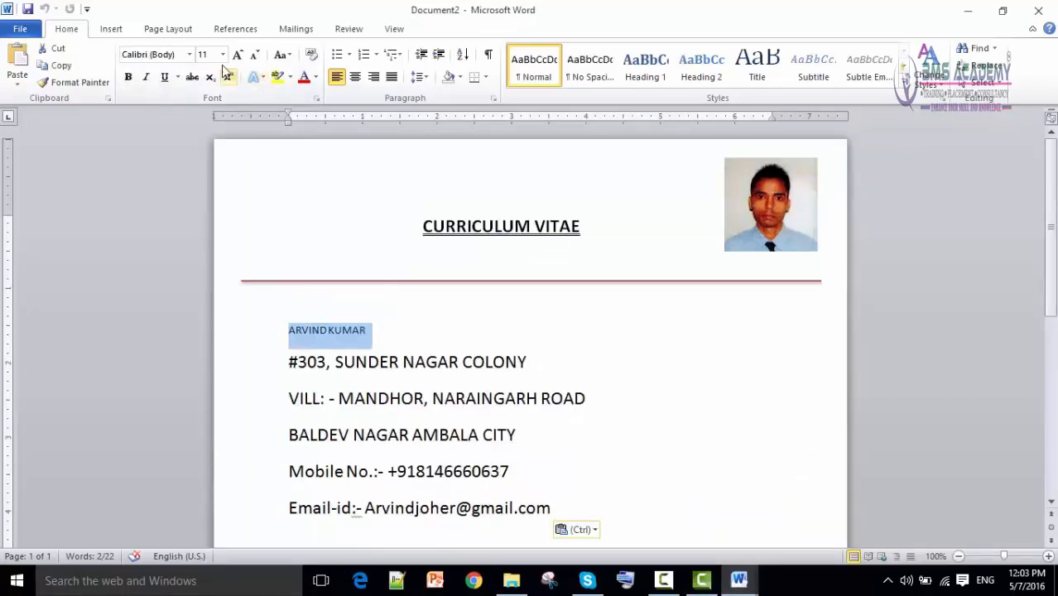
{"action": "left_click", "coordinate": [189, 55]}
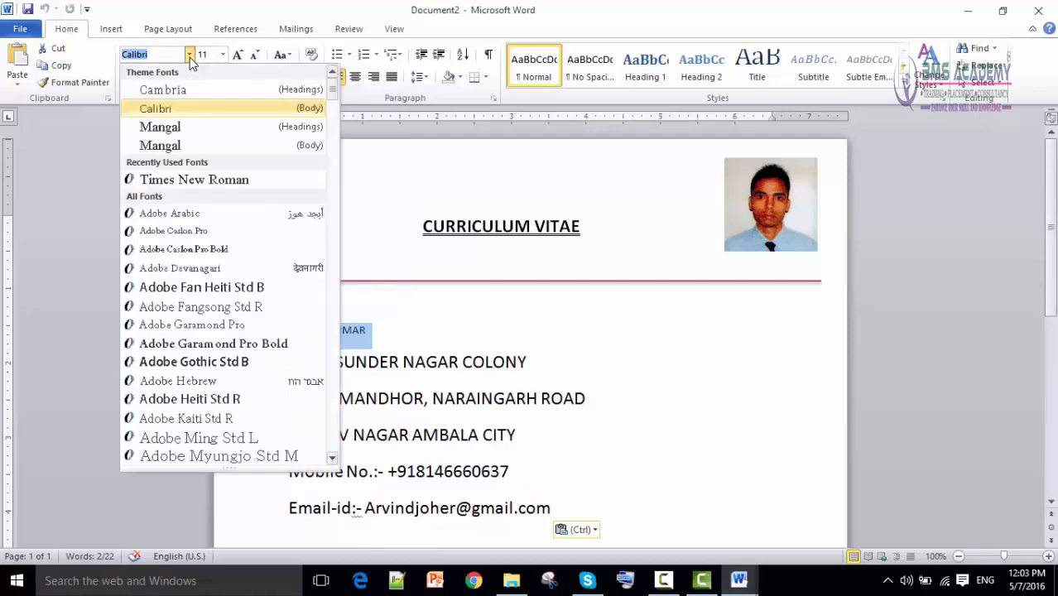
{"action": "left_click", "coordinate": [199, 180]}
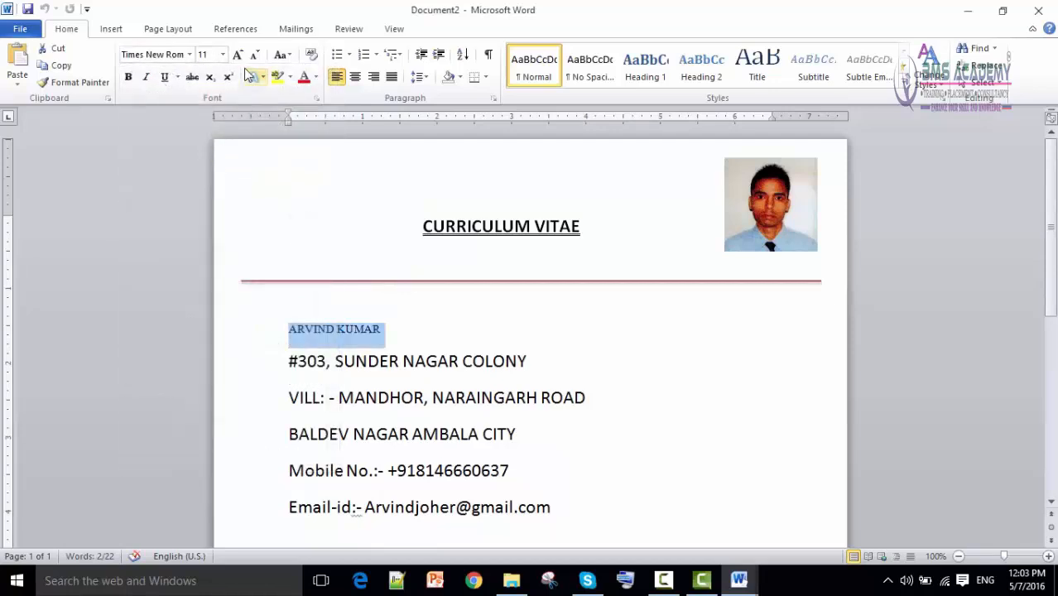
{"action": "left_click", "coordinate": [222, 55]}
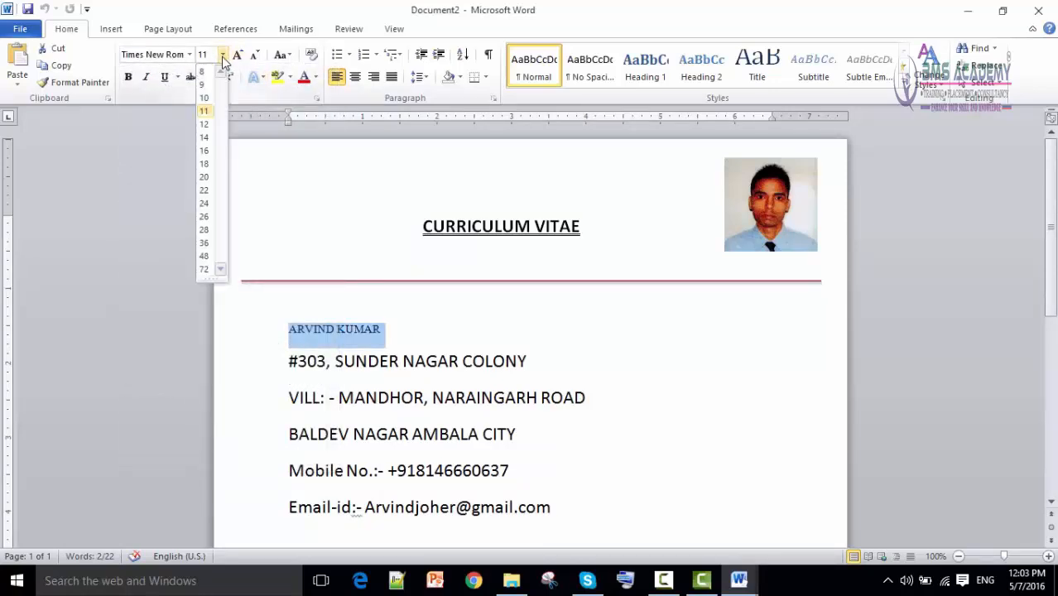
{"action": "left_click", "coordinate": [205, 204]}
{"action": "scroll", "coordinate": [469, 393], "scroll_direction": "down", "scroll_amount": 1}
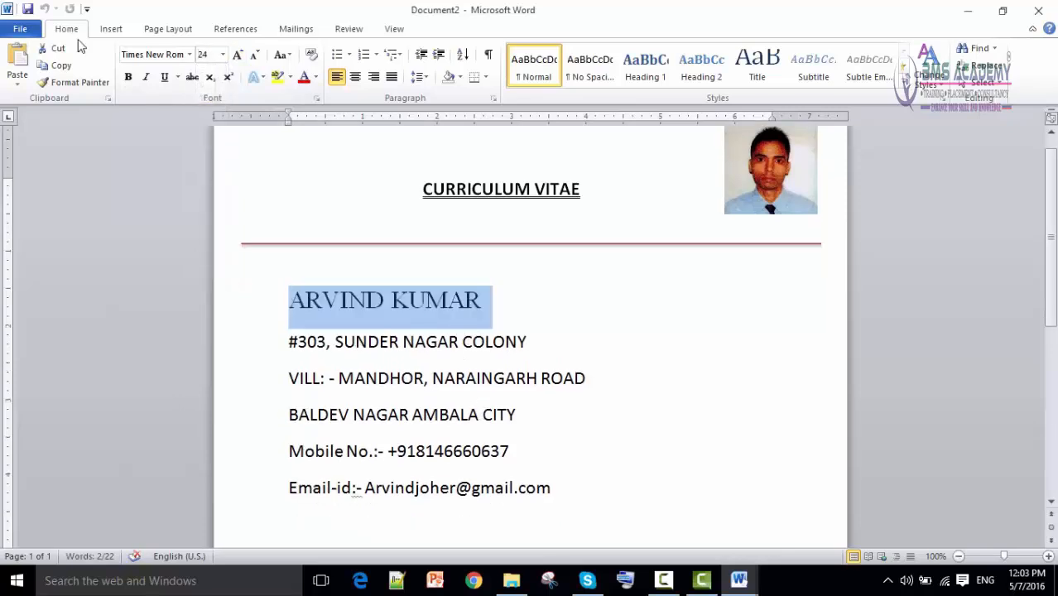
{"action": "left_click", "coordinate": [128, 77]}
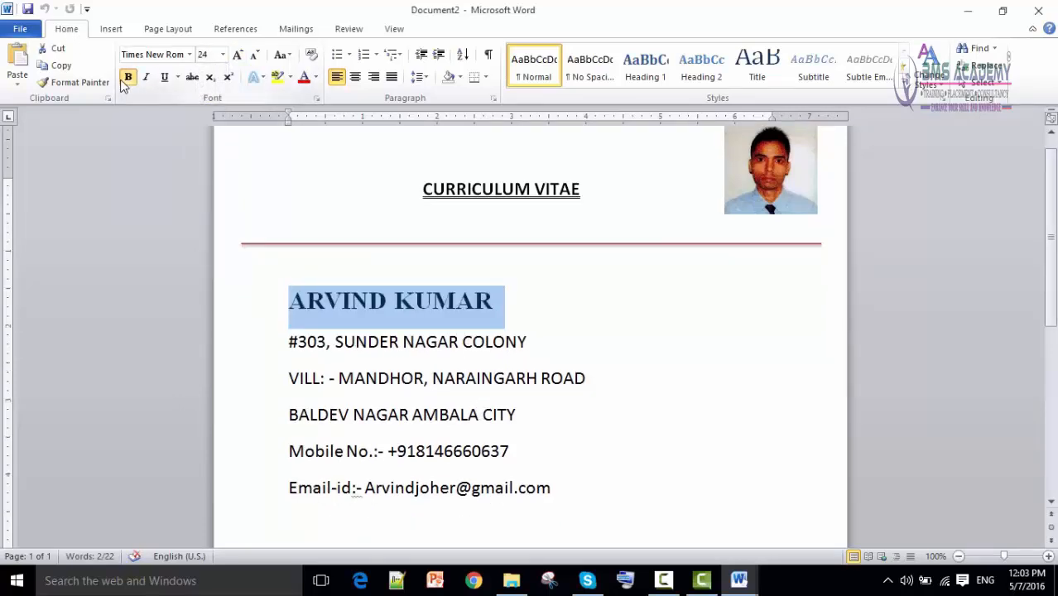
{"action": "left_click", "coordinate": [563, 447]}
Set the five address and contact lines to Times New Roman 12.
{"action": "left_click", "coordinate": [549, 487]}
{"action": "left_click_drag", "start_coordinate": [549, 486], "coordinate": [288, 342]}
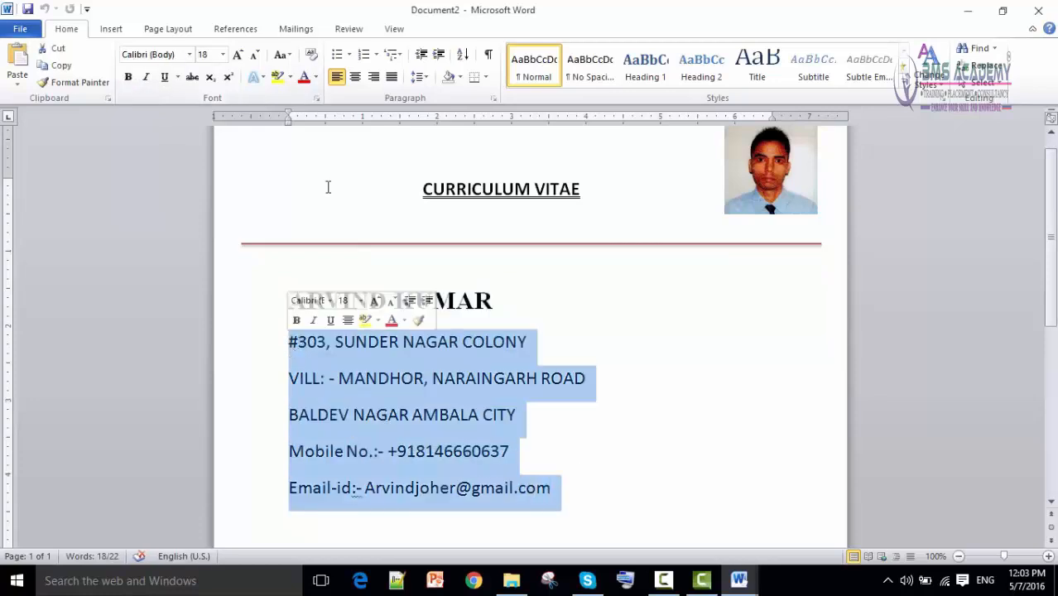
{"action": "left_click", "coordinate": [190, 55]}
{"action": "left_click", "coordinate": [175, 181]}
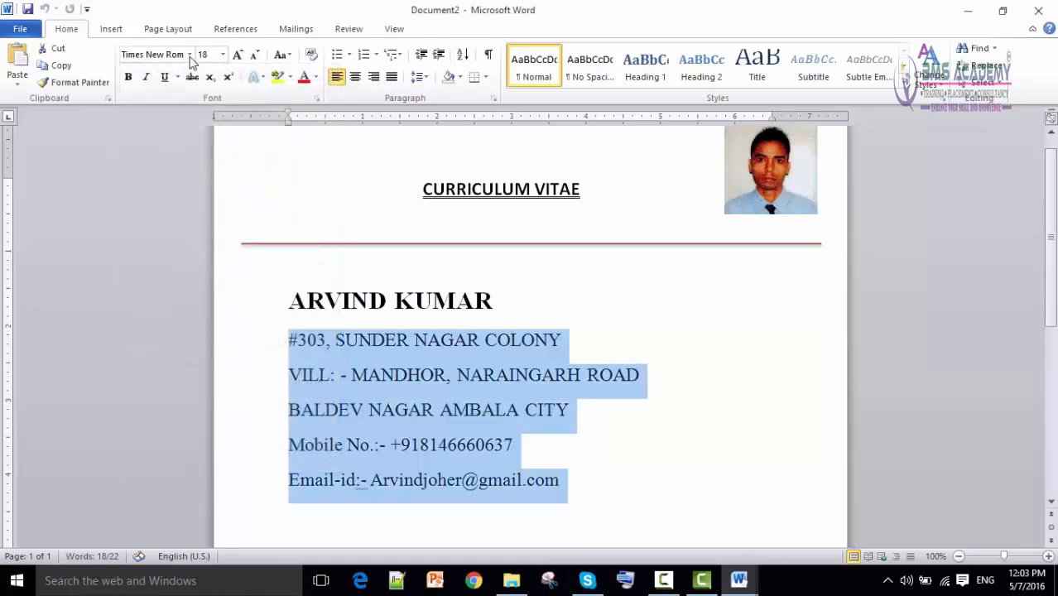
{"action": "left_click", "coordinate": [222, 55]}
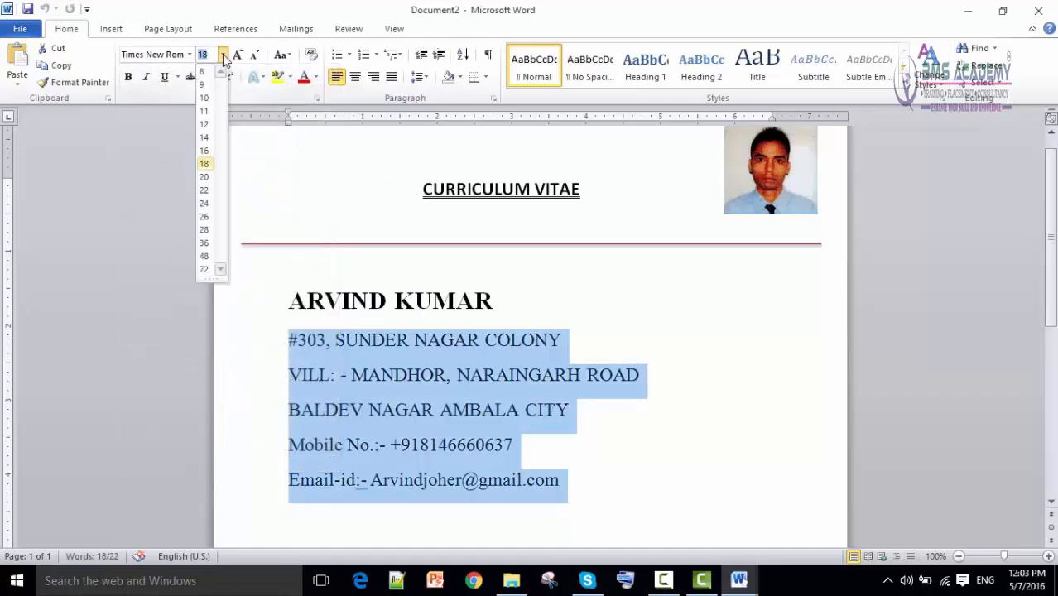
{"action": "left_click", "coordinate": [208, 124]}
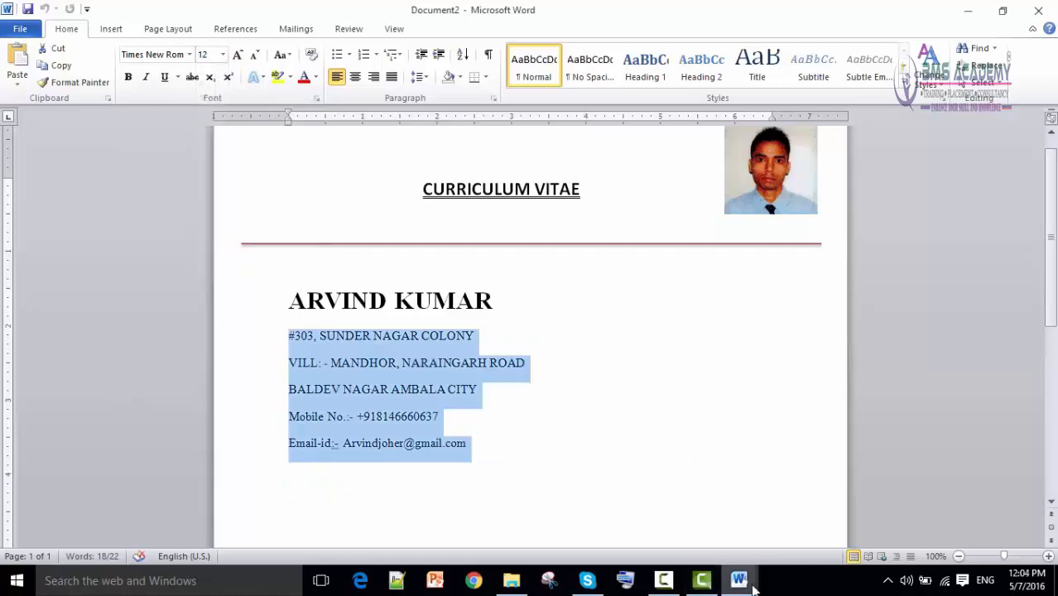
Select the address and contact lines in the finished sample CV.
{"action": "mouse_move", "coordinate": [737, 580]}
{"action": "left_click", "coordinate": [662, 539]}
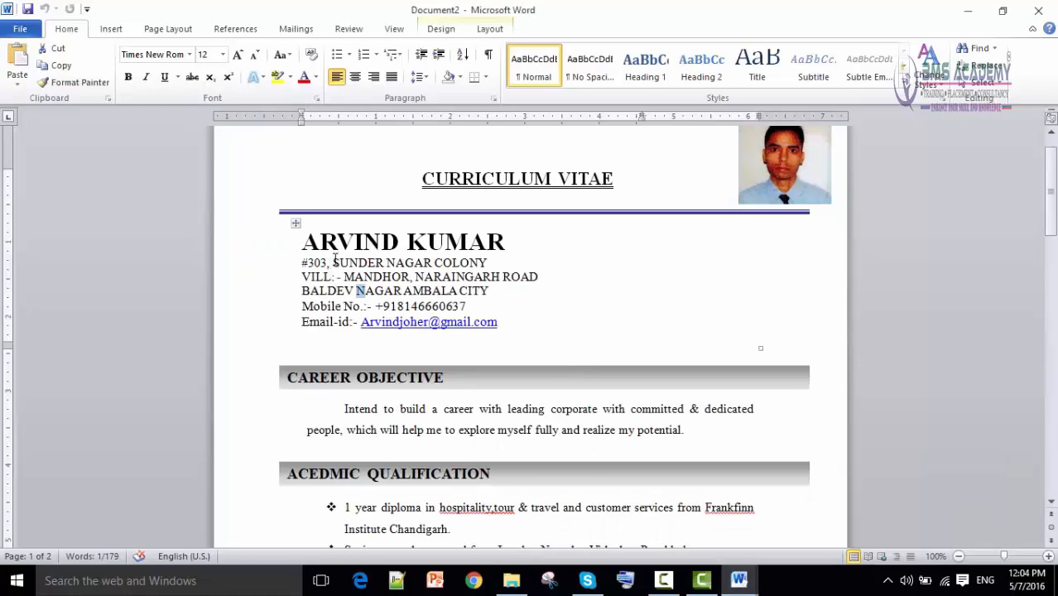
{"action": "left_click_drag", "start_coordinate": [333, 262], "coordinate": [497, 323]}
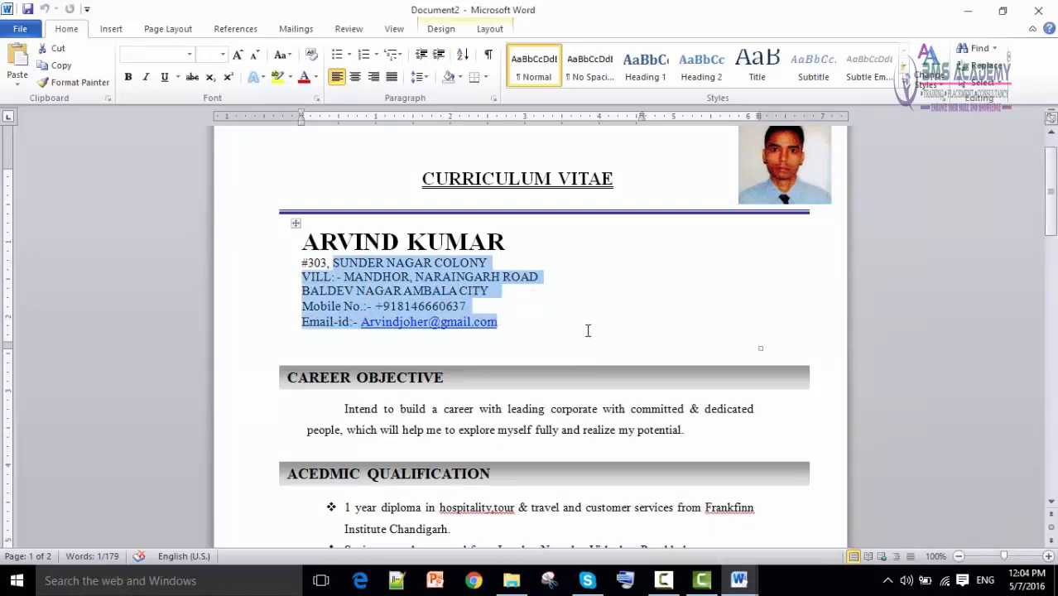
Remove the space after paragraphs for the name and contact lines in the draft CV.
{"action": "left_click", "coordinate": [740, 579]}
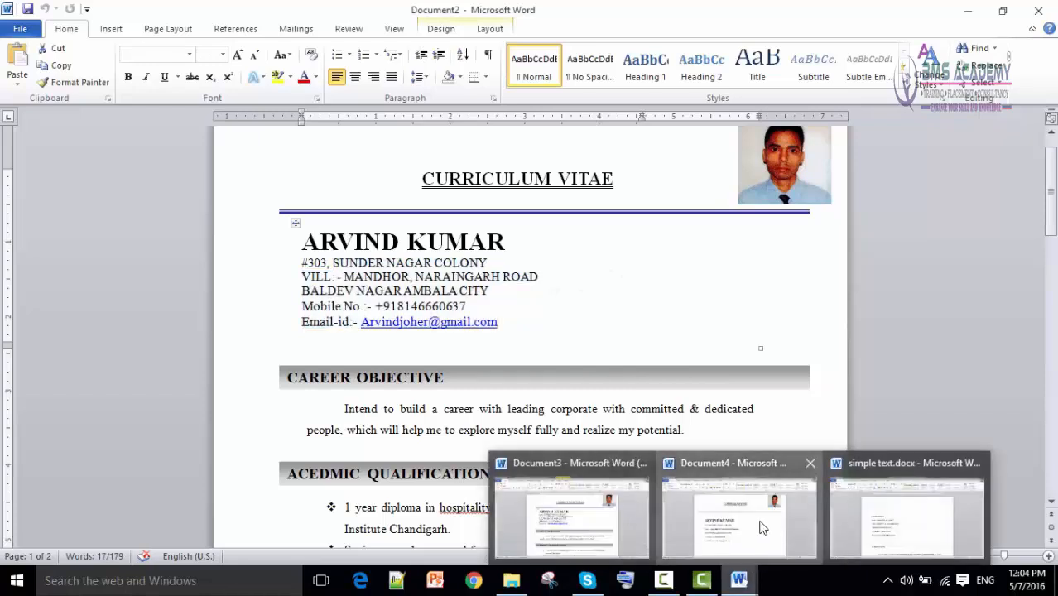
{"action": "left_click", "coordinate": [763, 528]}
{"action": "left_click", "coordinate": [506, 417]}
{"action": "left_click_drag", "start_coordinate": [504, 442], "coordinate": [294, 320]}
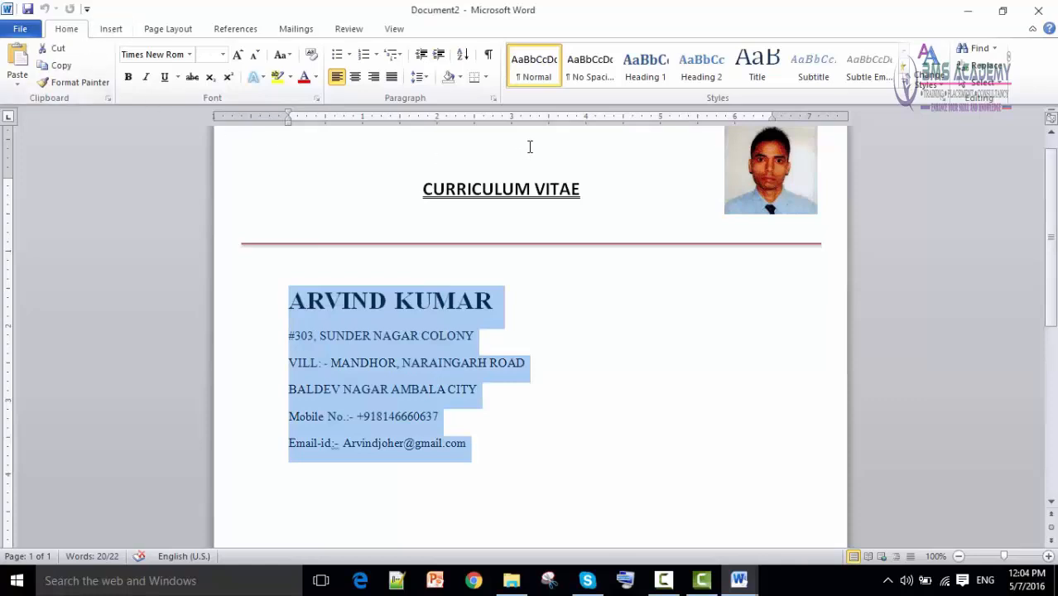
{"action": "left_click", "coordinate": [426, 86]}
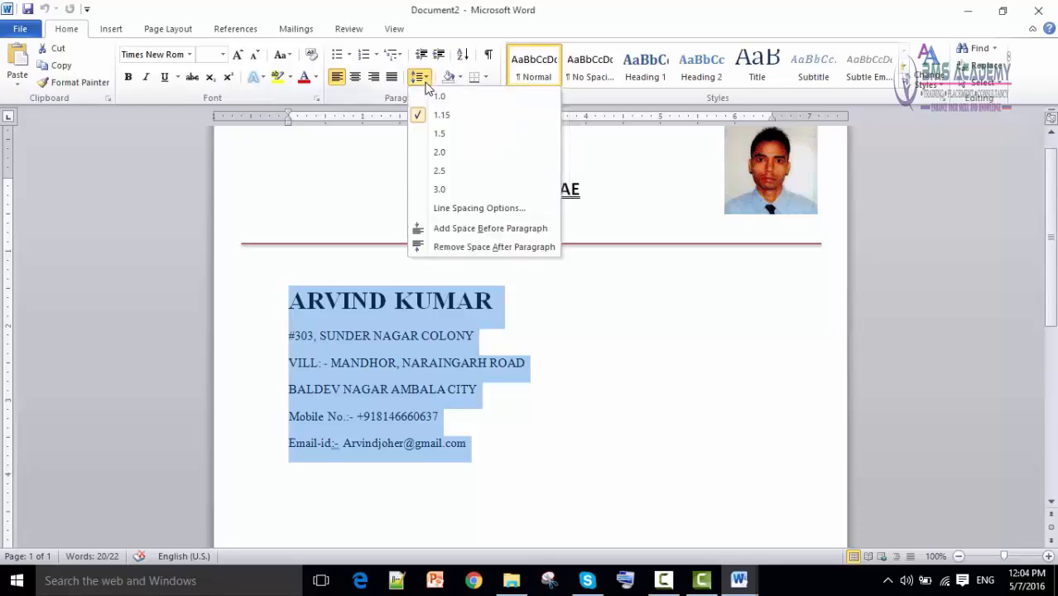
{"action": "left_click", "coordinate": [453, 247]}
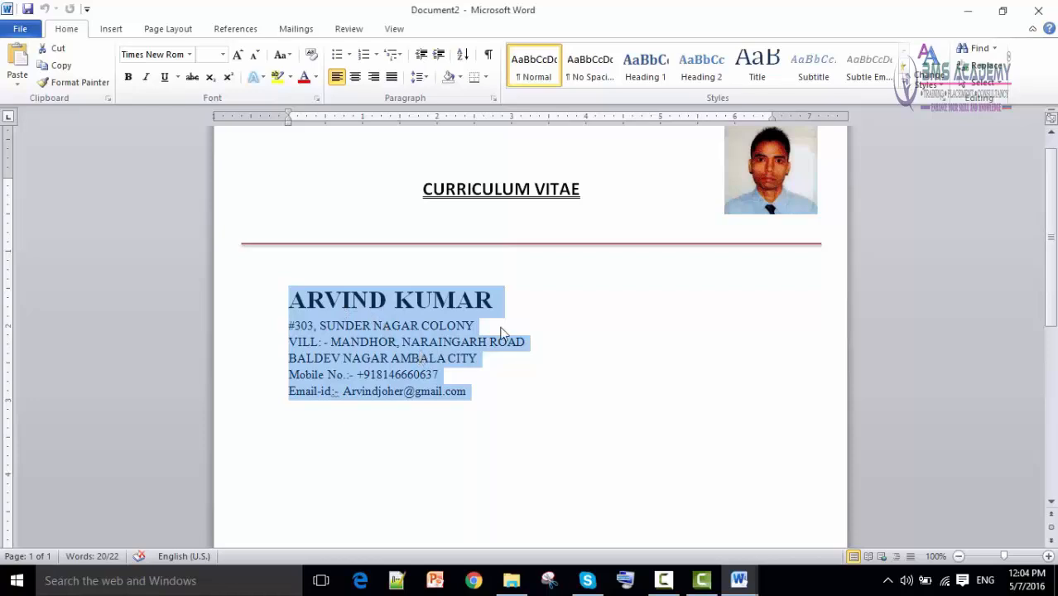
Delete the blank line above the name so the block sits right under the red rule.
{"action": "left_click", "coordinate": [312, 269]}
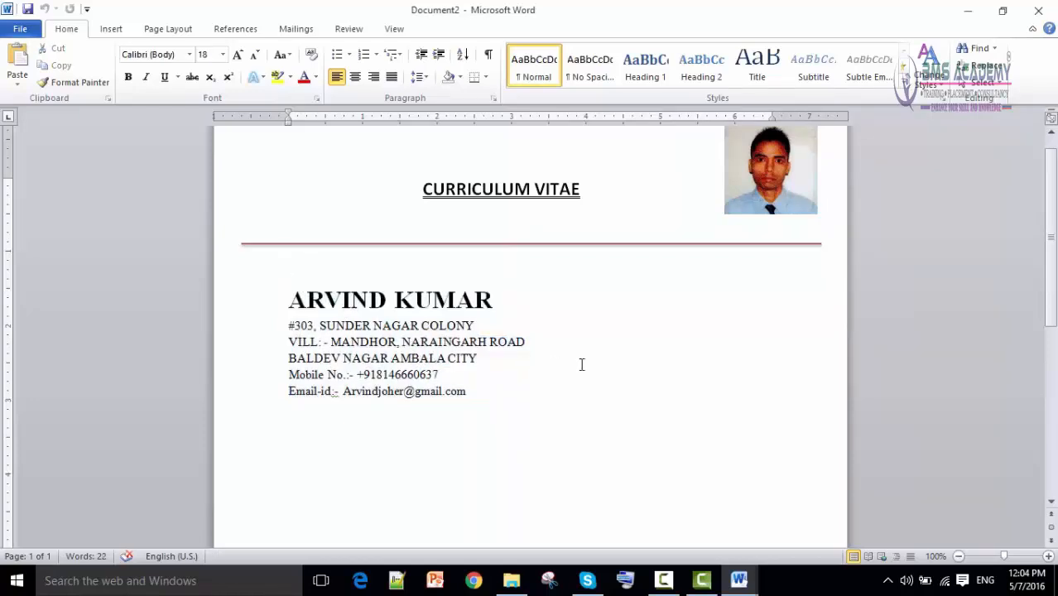
{"action": "key", "text": "Delete"}
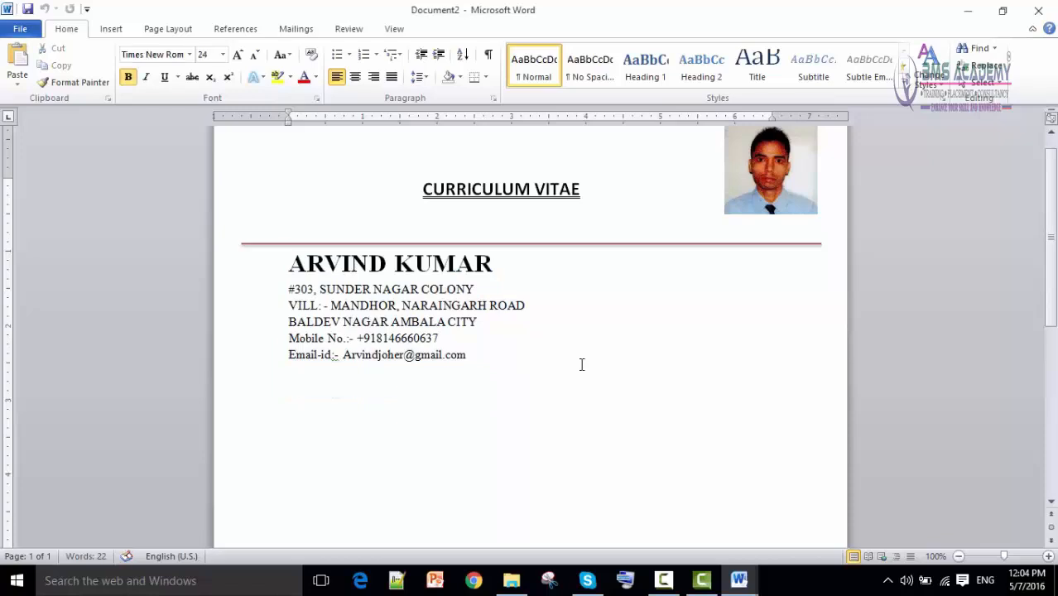
{"action": "left_click", "coordinate": [545, 401]}
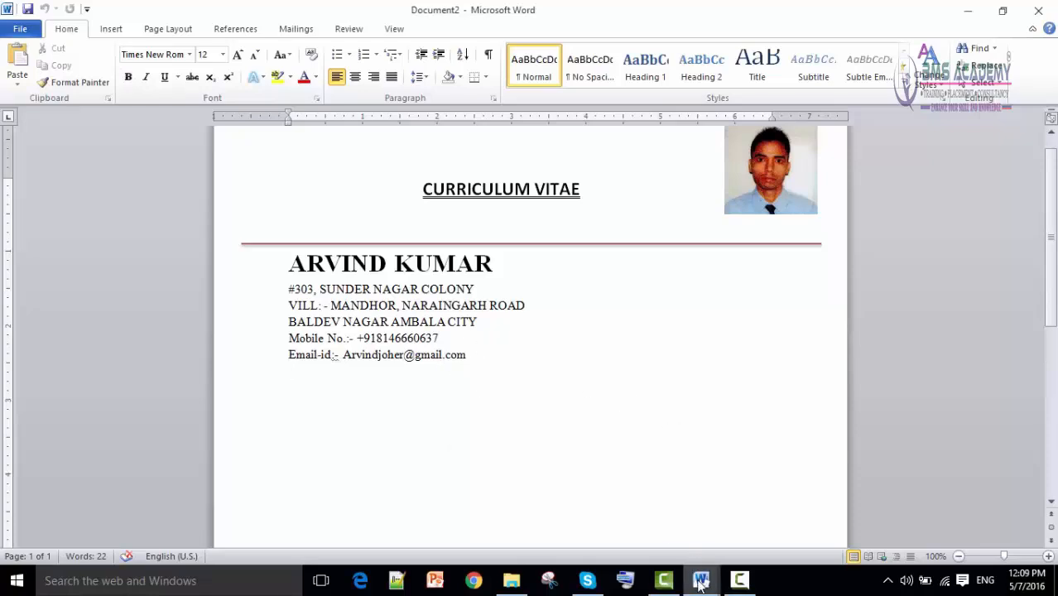
{"action": "mouse_move", "coordinate": [702, 582]}
{"action": "left_click", "coordinate": [554, 537]}
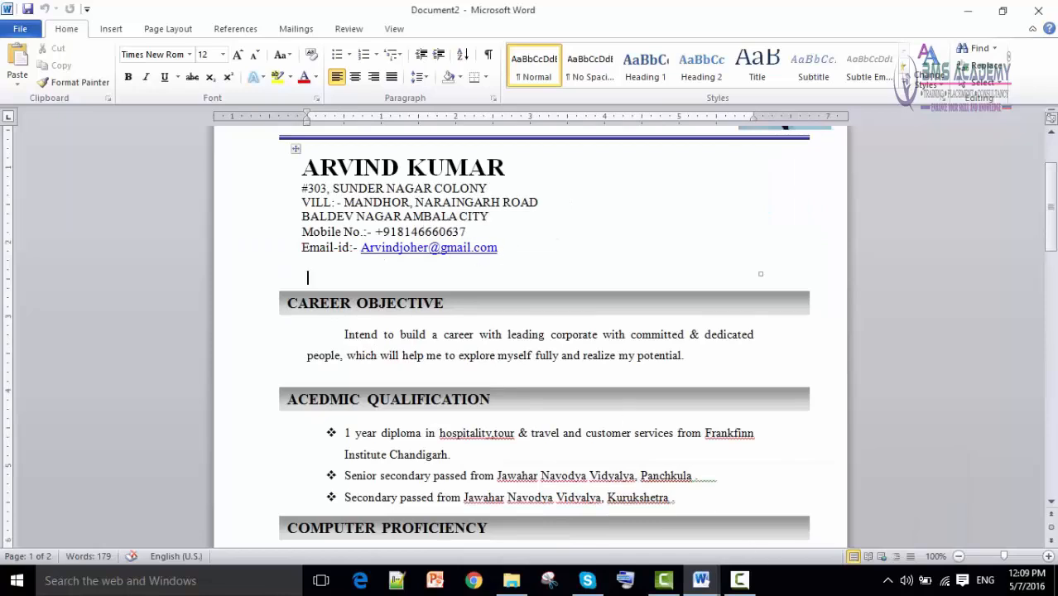
Turn the email into a blue hyperlink with a new empty line below, then check the sample CV.
{"action": "mouse_move", "coordinate": [701, 580]}
{"action": "left_click", "coordinate": [734, 535]}
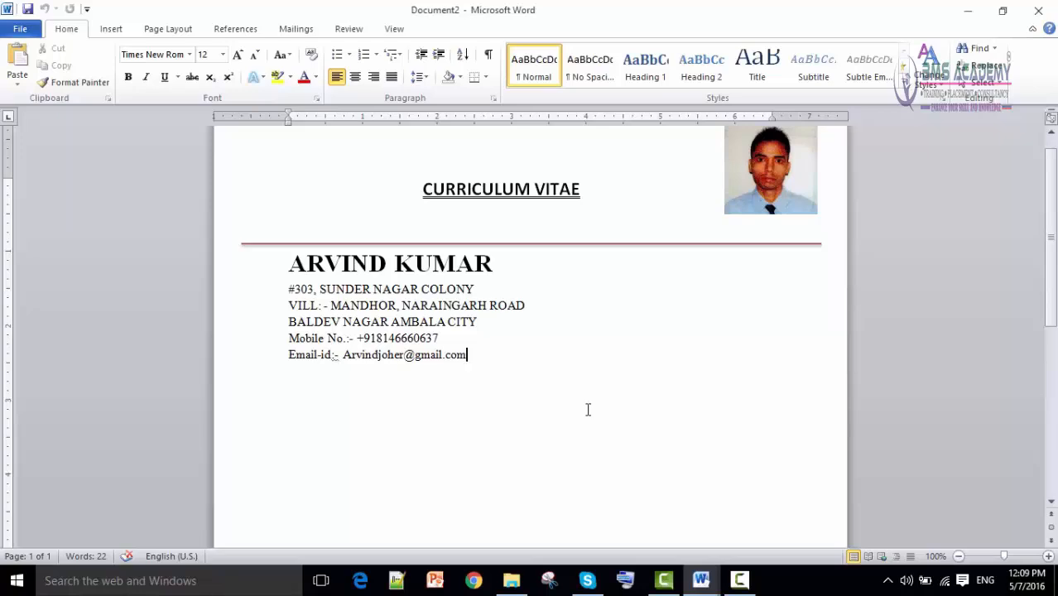
{"action": "key", "text": "Return"}
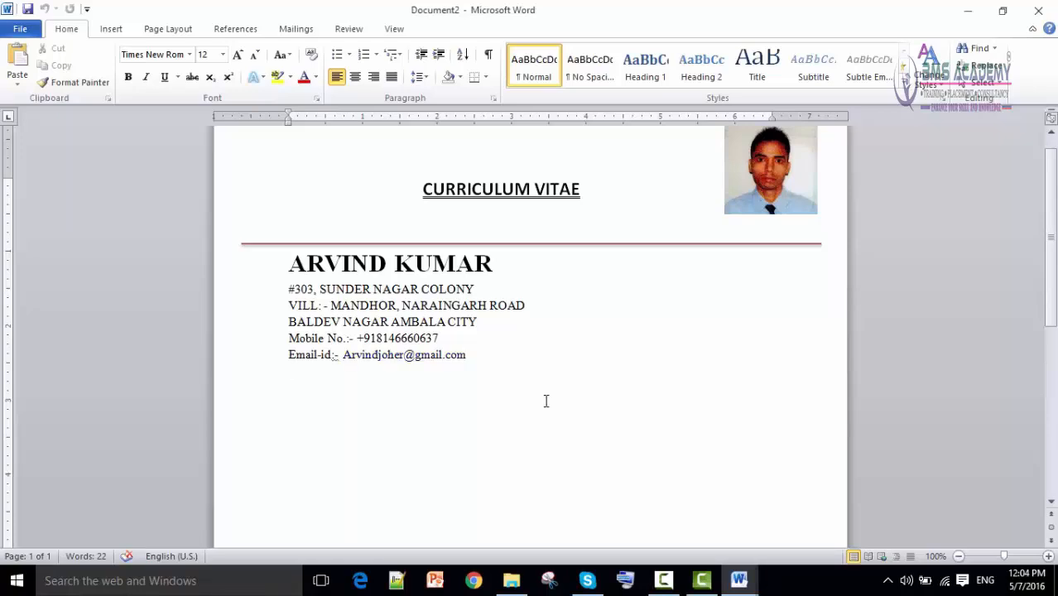
{"action": "mouse_move", "coordinate": [740, 583]}
{"action": "left_click", "coordinate": [641, 538]}
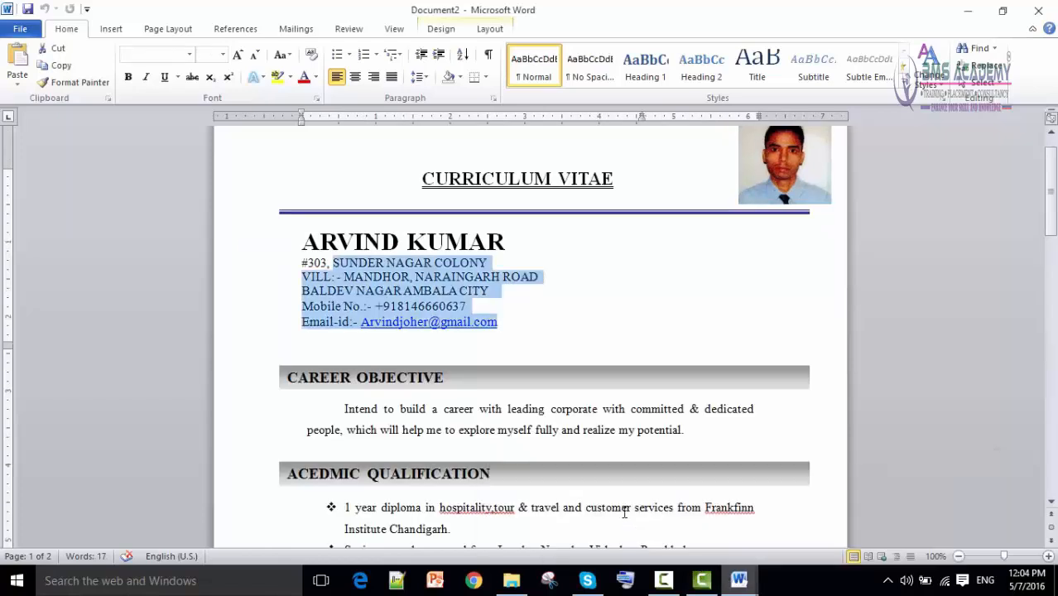
{"action": "left_click", "coordinate": [480, 357]}
{"action": "scroll", "coordinate": [479, 365], "scroll_direction": "down", "scroll_amount": 1}
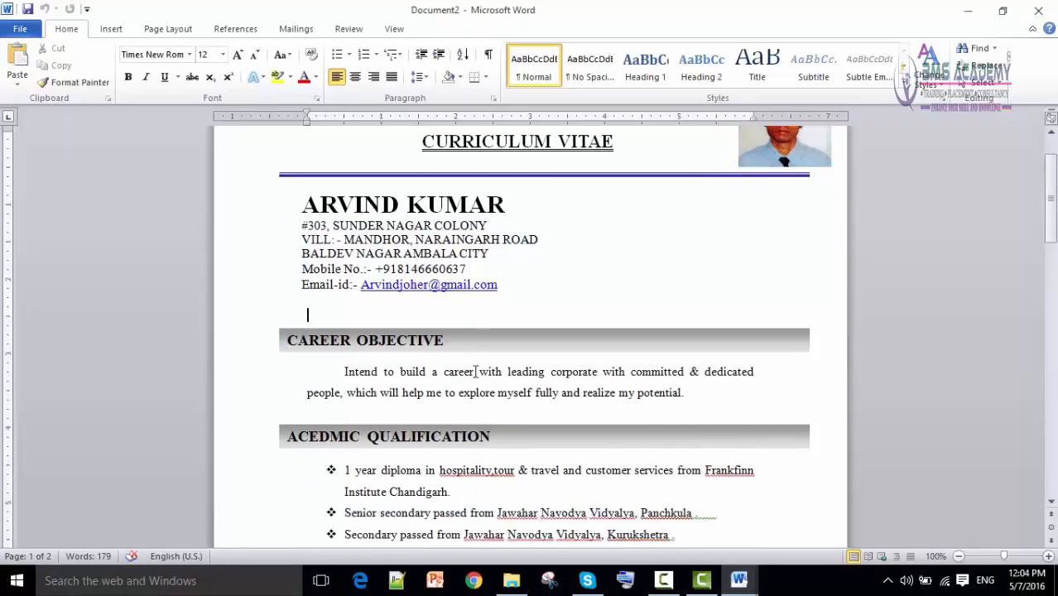
{"action": "scroll", "coordinate": [348, 315], "scroll_direction": "down", "scroll_amount": 1}
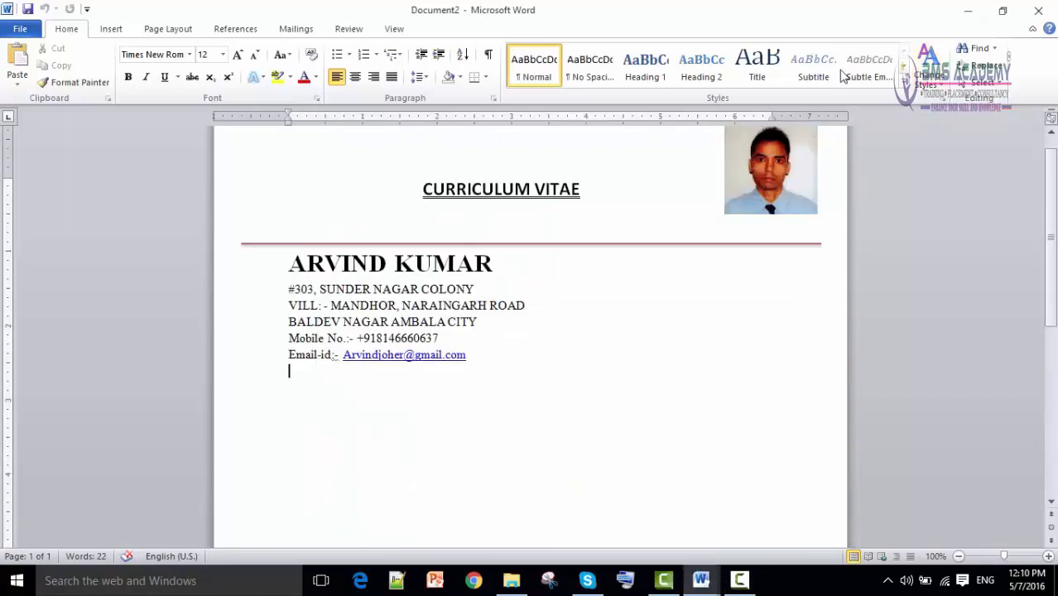
Draw a full-width rectangle bar just below the contact lines.
{"action": "left_click", "coordinate": [113, 30]}
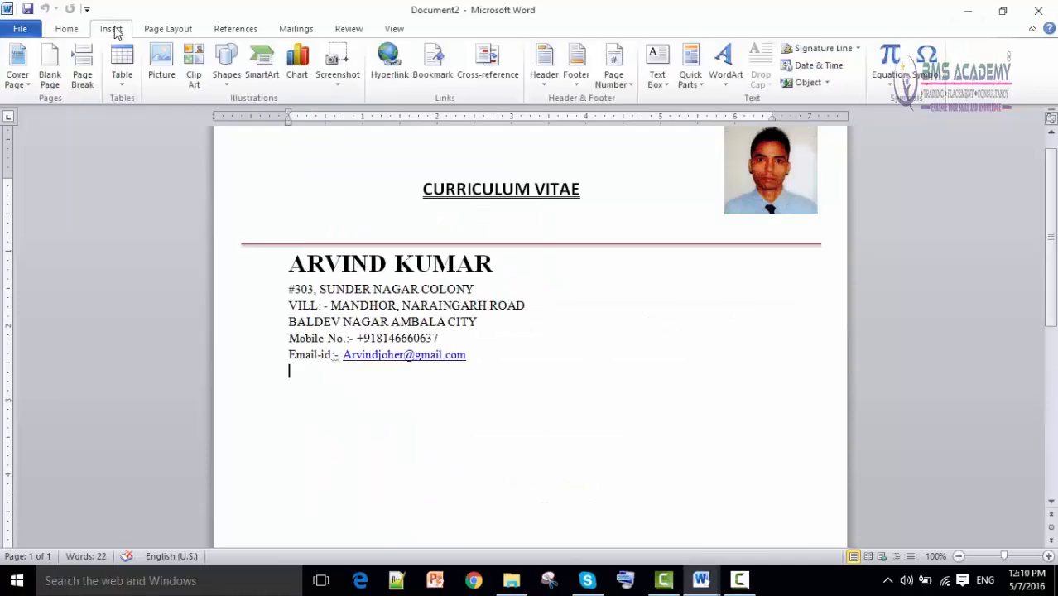
{"action": "left_click", "coordinate": [225, 83]}
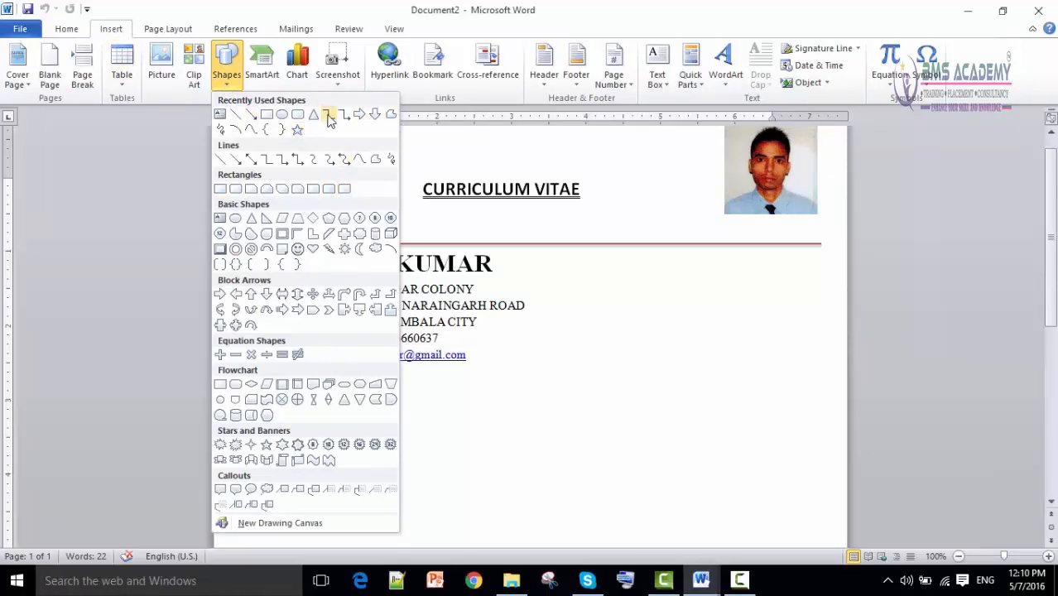
{"action": "left_click", "coordinate": [222, 190]}
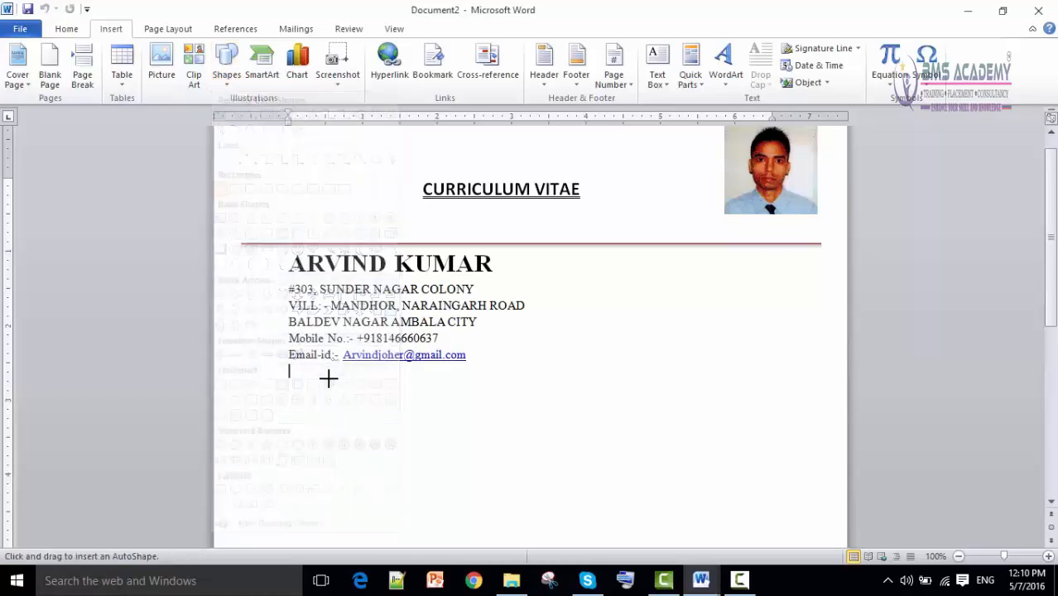
{"action": "left_click_drag", "start_coordinate": [261, 389], "coordinate": [821, 421]}
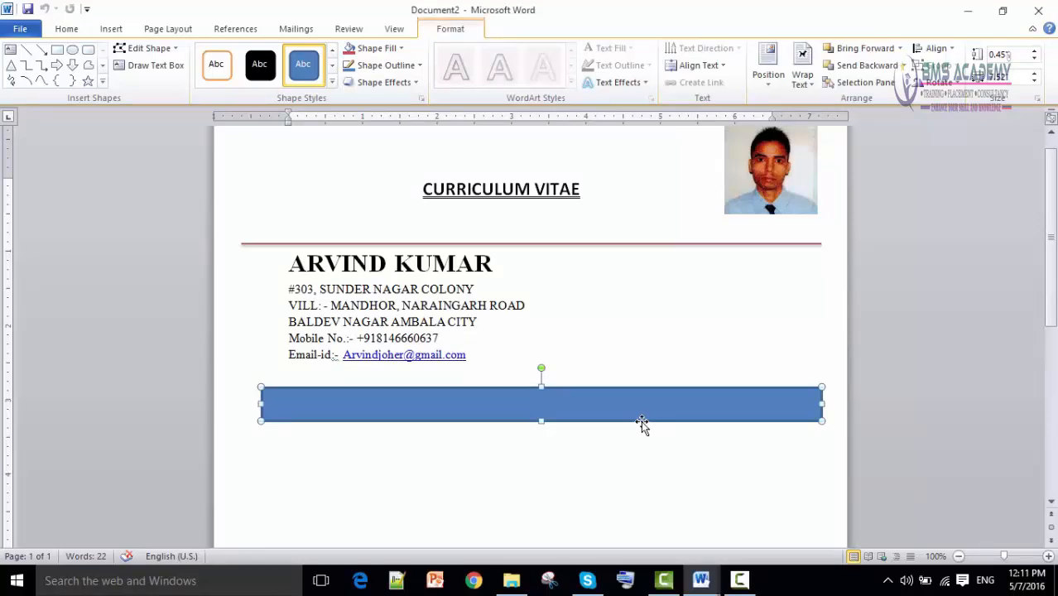
{"action": "left_click", "coordinate": [507, 458]}
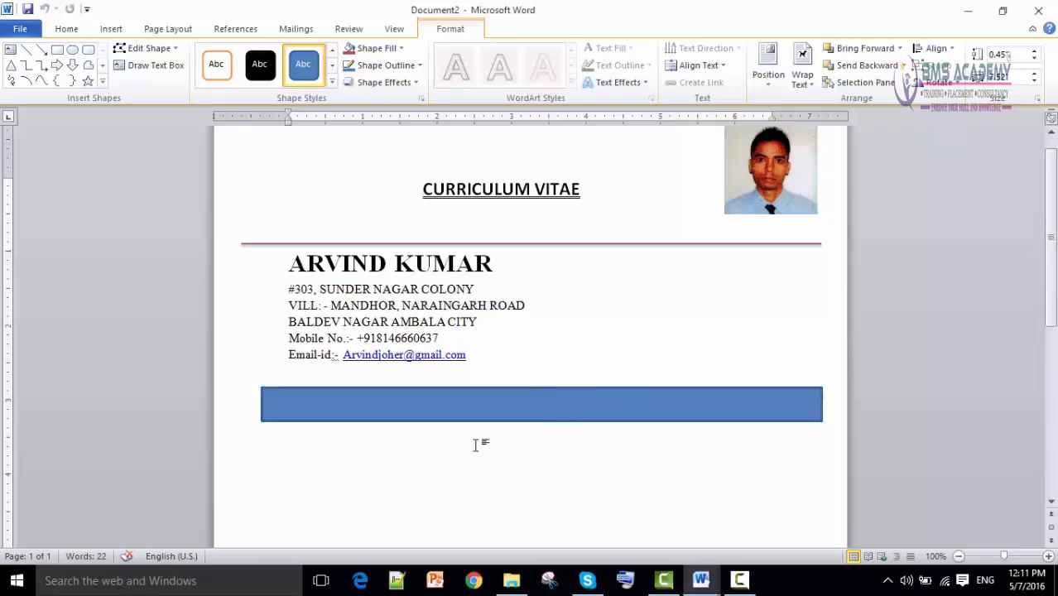
{"action": "left_click", "coordinate": [485, 419]}
Give the bar the Subtle Effect - Blue, Accent 1 light-blue gradient style.
{"action": "left_click", "coordinate": [333, 86]}
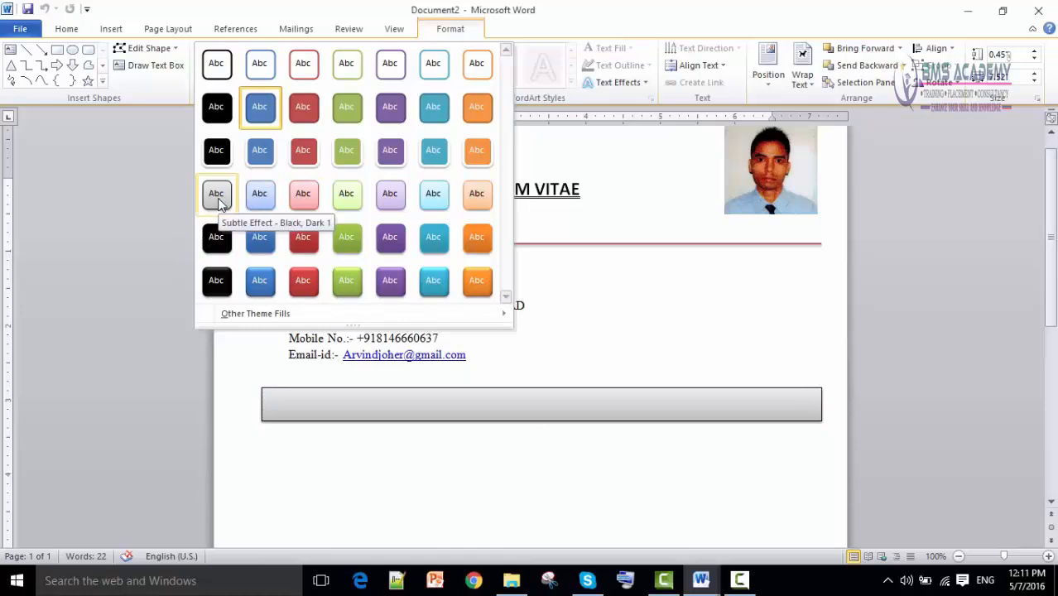
{"action": "left_click", "coordinate": [255, 207]}
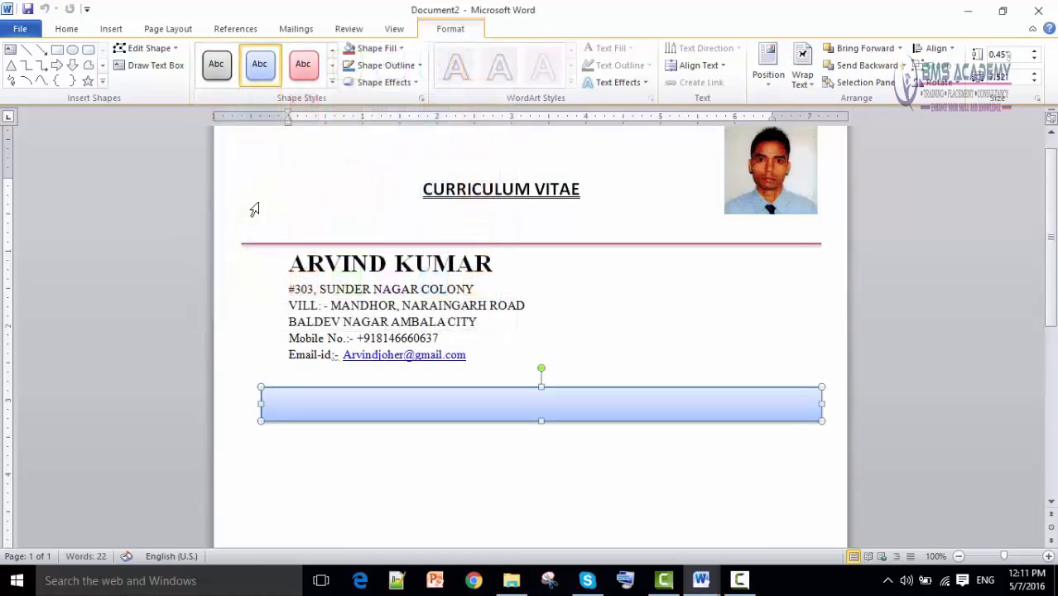
{"action": "left_click", "coordinate": [422, 477]}
{"action": "left_click", "coordinate": [346, 405]}
{"action": "left_click", "coordinate": [700, 582]}
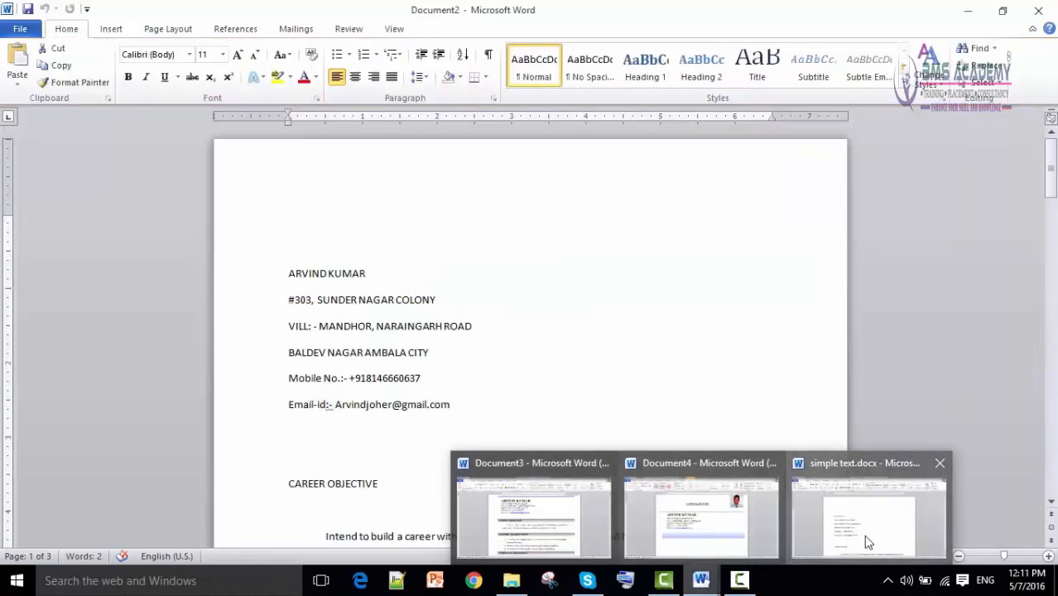
Copy CAREER OBJECTIVE from the plain-text CV and paste it into the blue bar.
{"action": "left_click", "coordinate": [869, 540]}
{"action": "left_click_drag", "start_coordinate": [379, 372], "coordinate": [304, 374]}
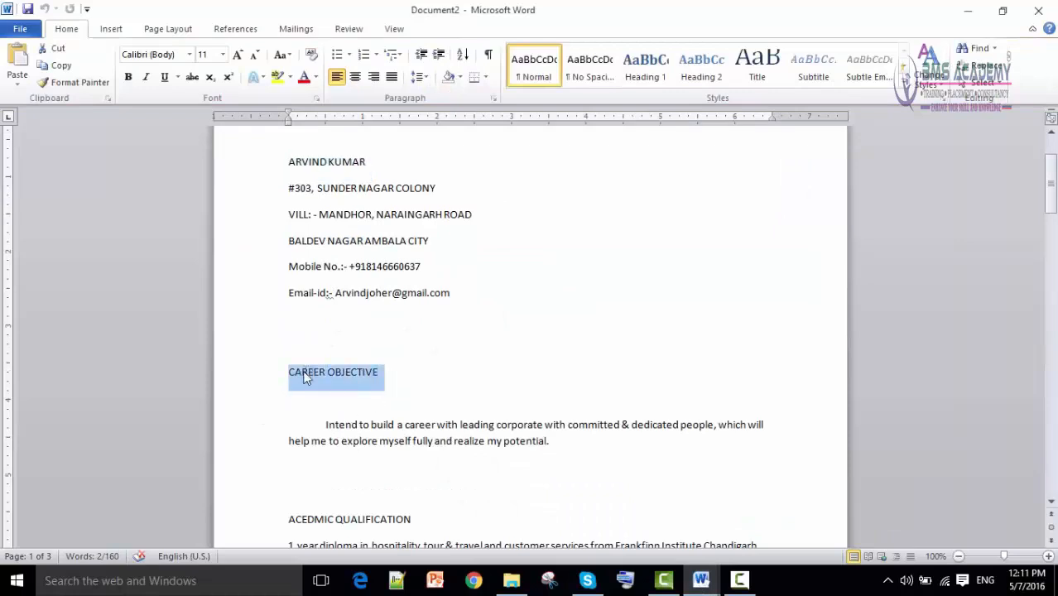
{"action": "right_click", "coordinate": [304, 375]}
{"action": "left_click", "coordinate": [340, 142]}
{"action": "left_click", "coordinate": [700, 582]}
{"action": "left_click", "coordinate": [701, 518]}
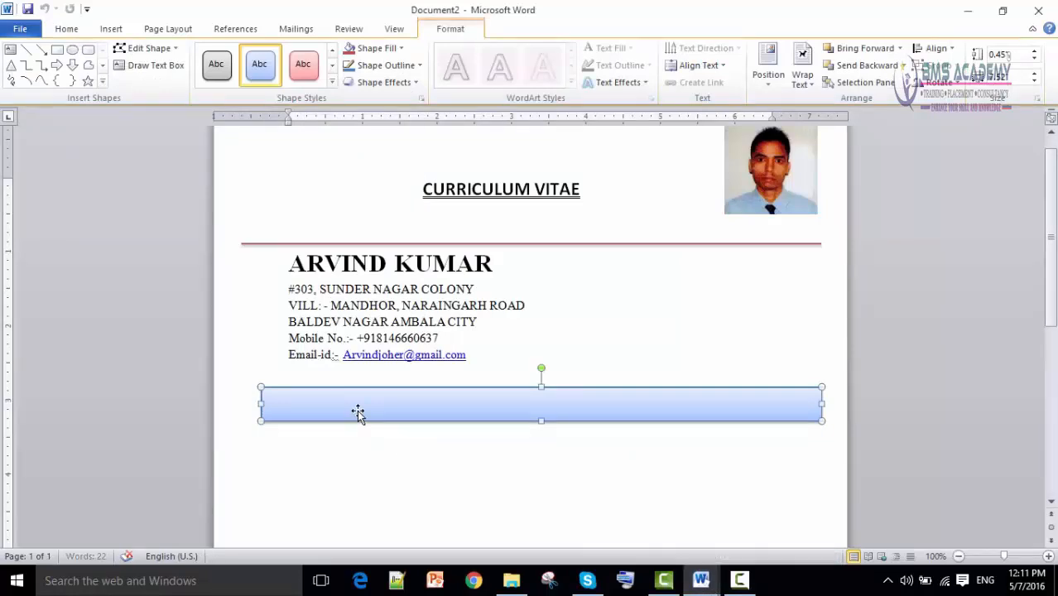
{"action": "key", "text": "ctrl+v"}
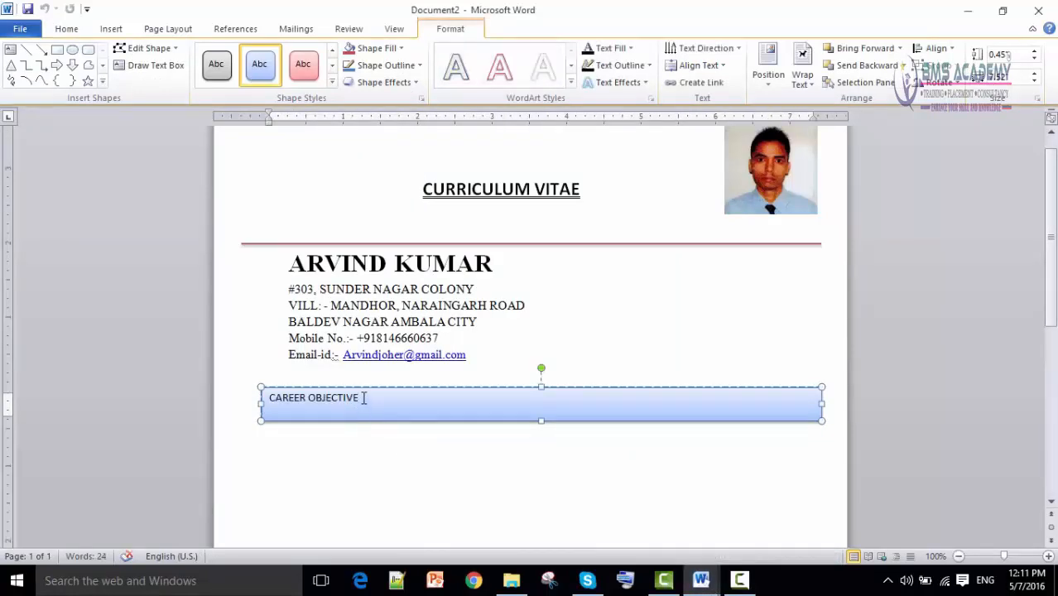
Compare with the sample CV's heading style and reselect the CAREER OBJECTIVE text.
{"action": "triple_click", "coordinate": [346, 397]}
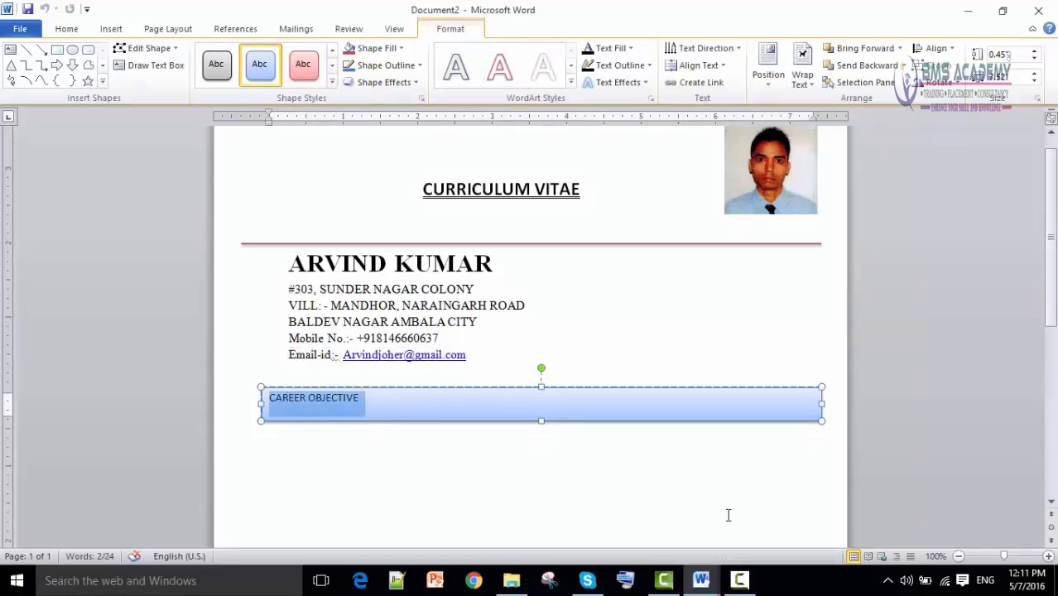
{"action": "mouse_move", "coordinate": [701, 580]}
{"action": "left_click", "coordinate": [564, 541]}
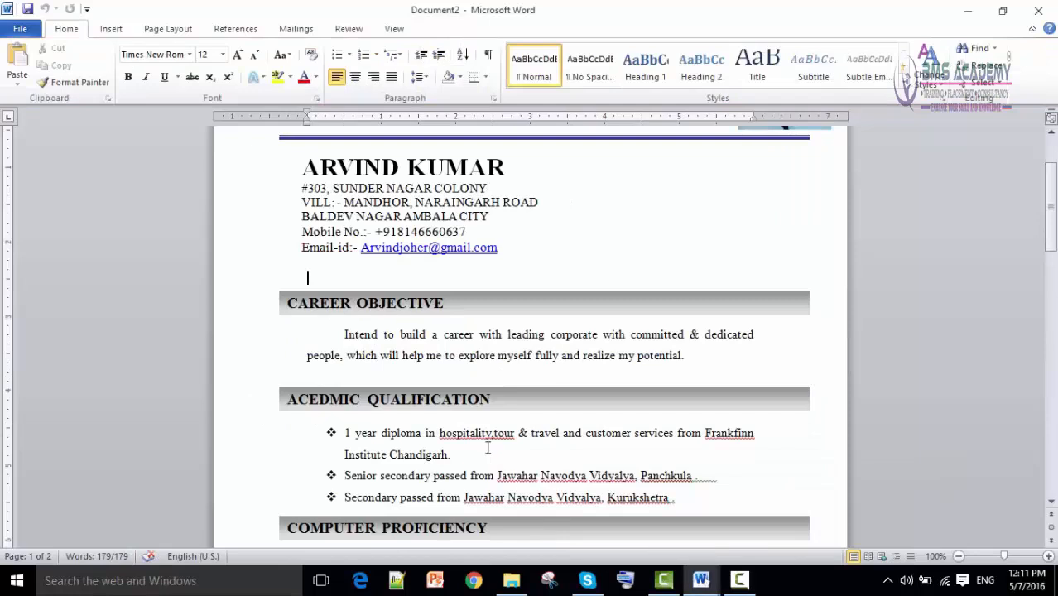
{"action": "left_click", "coordinate": [408, 306]}
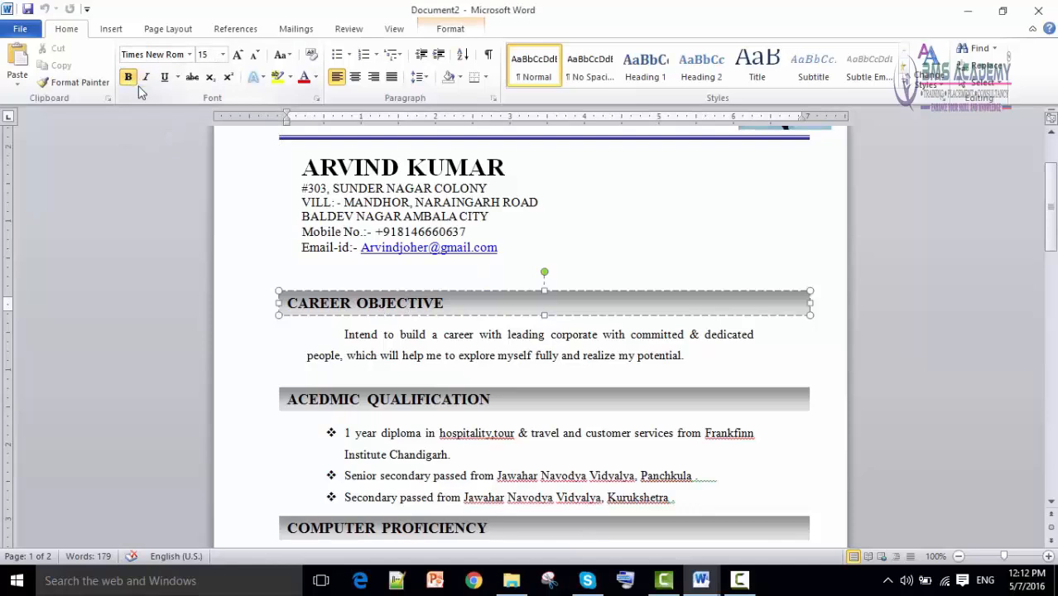
{"action": "mouse_move", "coordinate": [701, 579]}
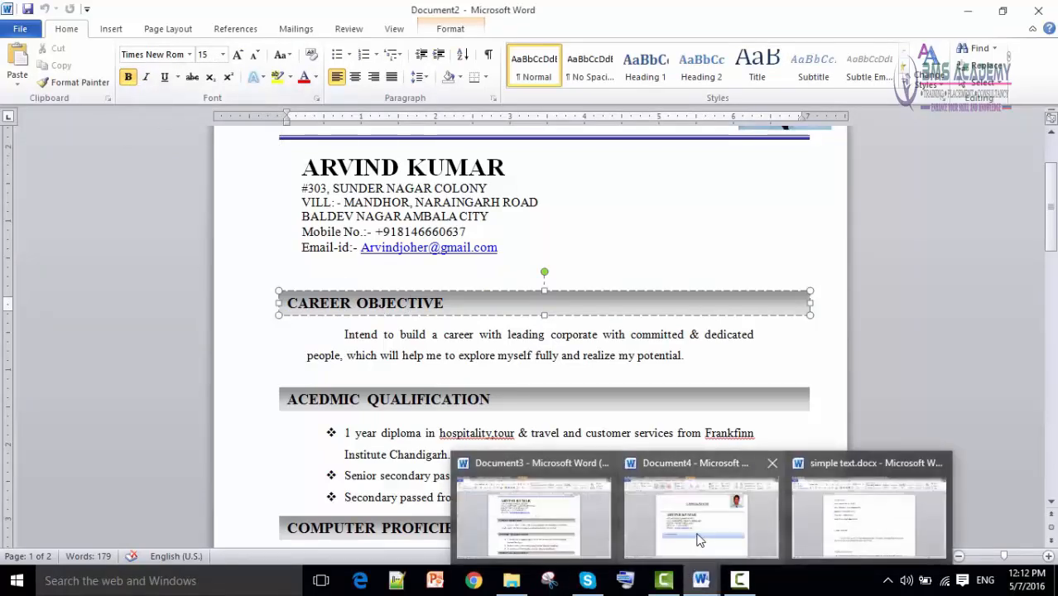
{"action": "left_click", "coordinate": [698, 540]}
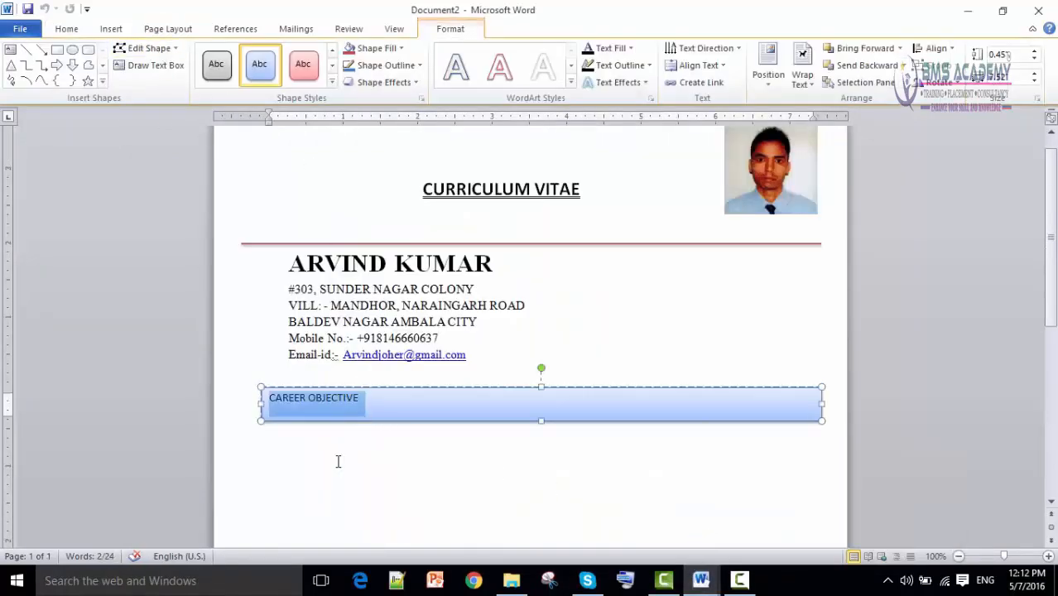
{"action": "left_click", "coordinate": [346, 399]}
{"action": "left_click_drag", "start_coordinate": [346, 399], "coordinate": [267, 397]}
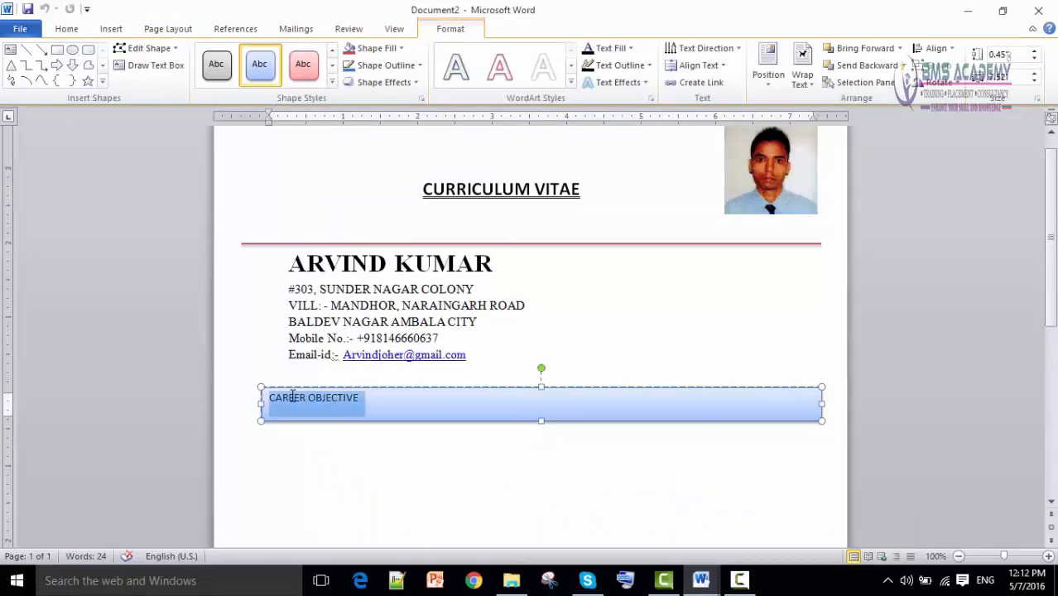
Format the CAREER OBJECTIVE heading as bold Times New Roman 15 pt.
{"action": "left_click", "coordinate": [67, 29]}
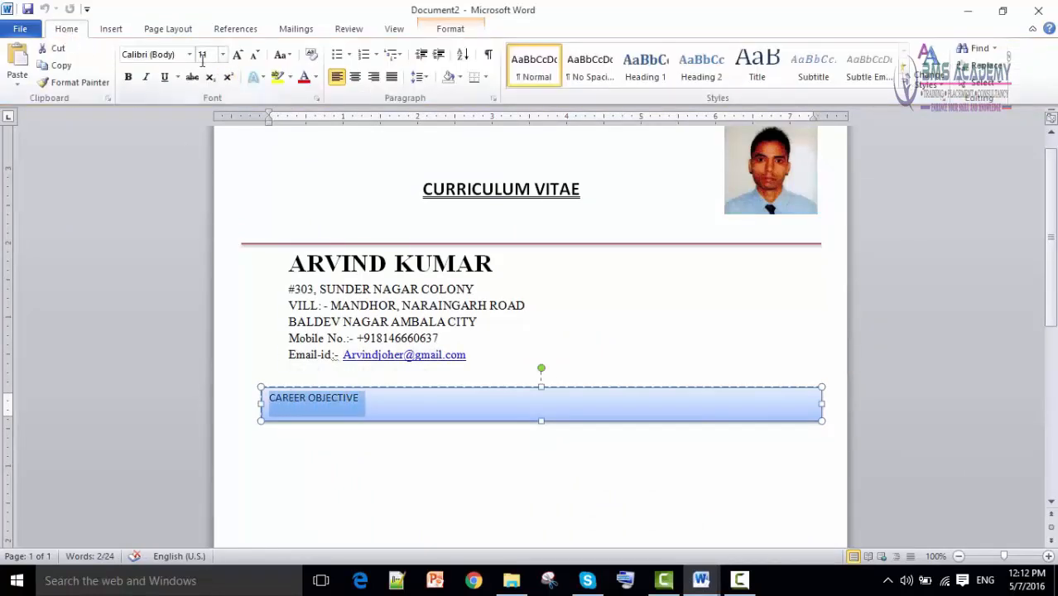
{"action": "left_click", "coordinate": [190, 55]}
{"action": "left_click", "coordinate": [188, 180]}
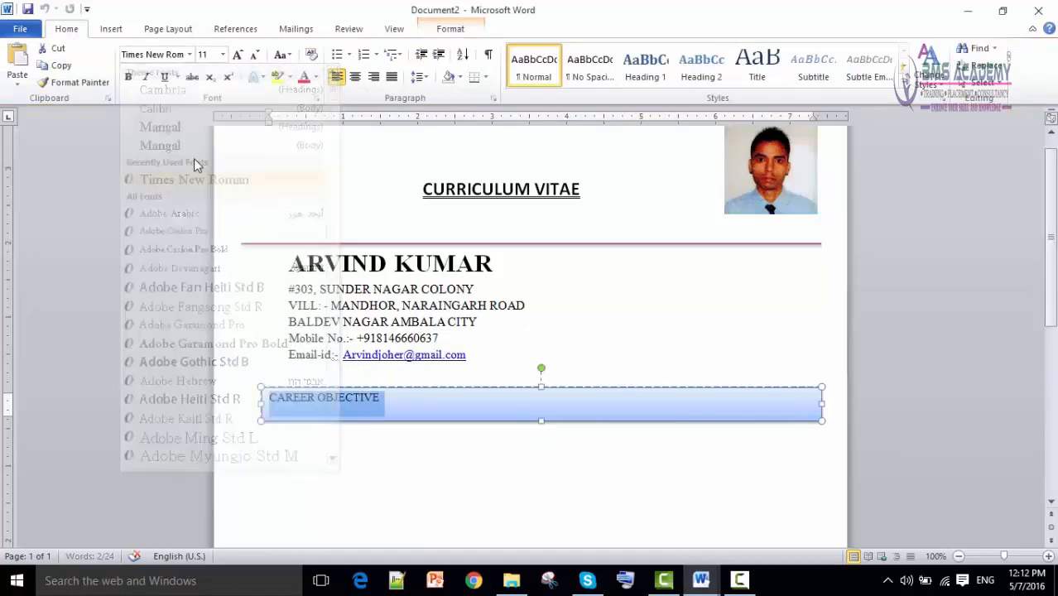
{"action": "left_click", "coordinate": [222, 55]}
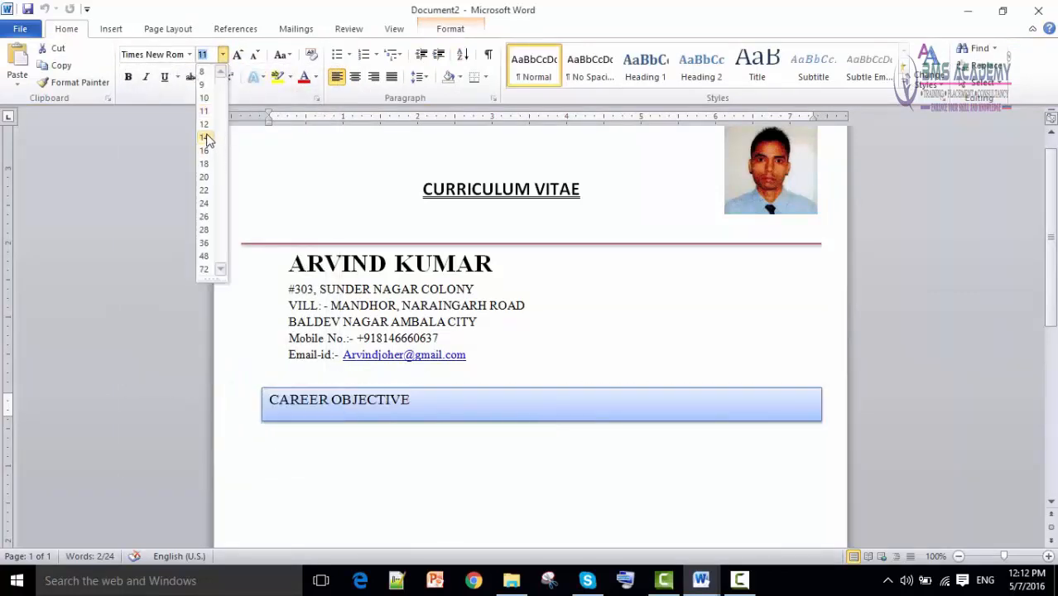
{"action": "left_click", "coordinate": [204, 152]}
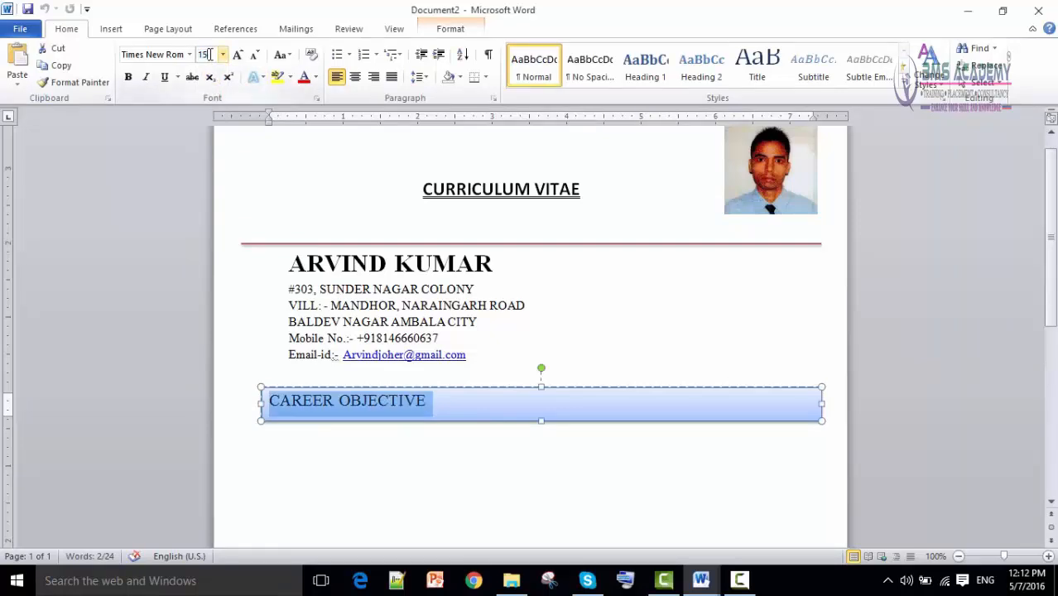
{"action": "key", "text": "Return"}
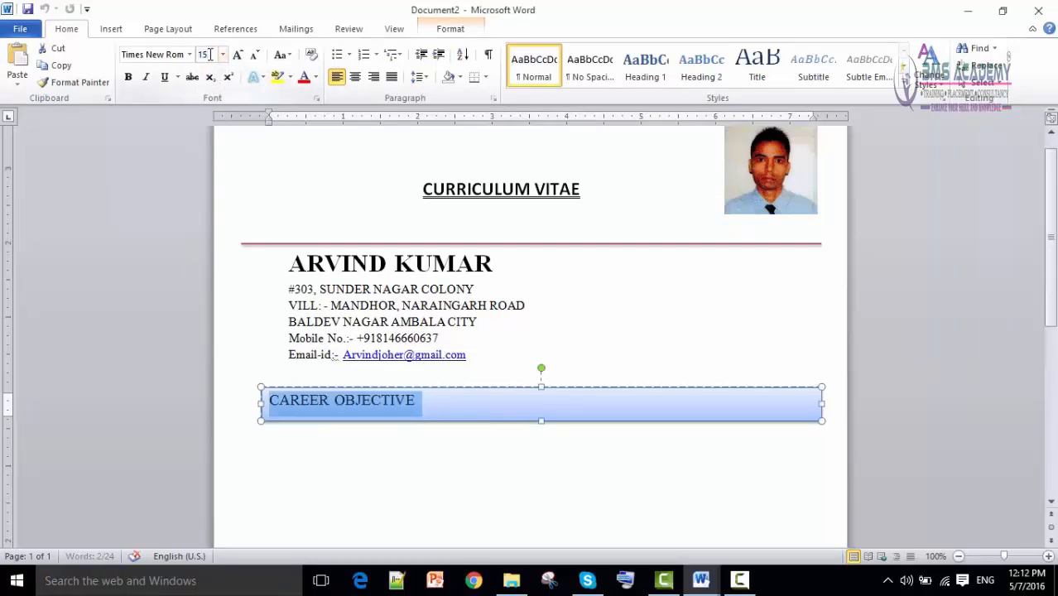
{"action": "left_click", "coordinate": [129, 79]}
Make the CAREER OBJECTIVE heading box slightly shorter.
{"action": "left_click", "coordinate": [513, 428]}
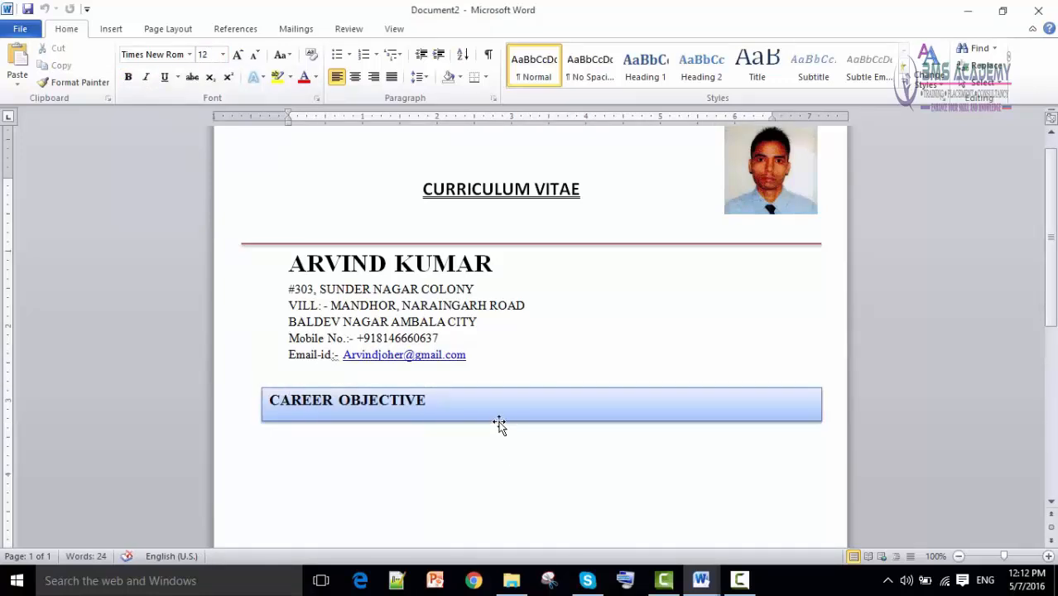
{"action": "left_click", "coordinate": [500, 424]}
{"action": "left_click_drag", "start_coordinate": [543, 421], "coordinate": [541, 414]}
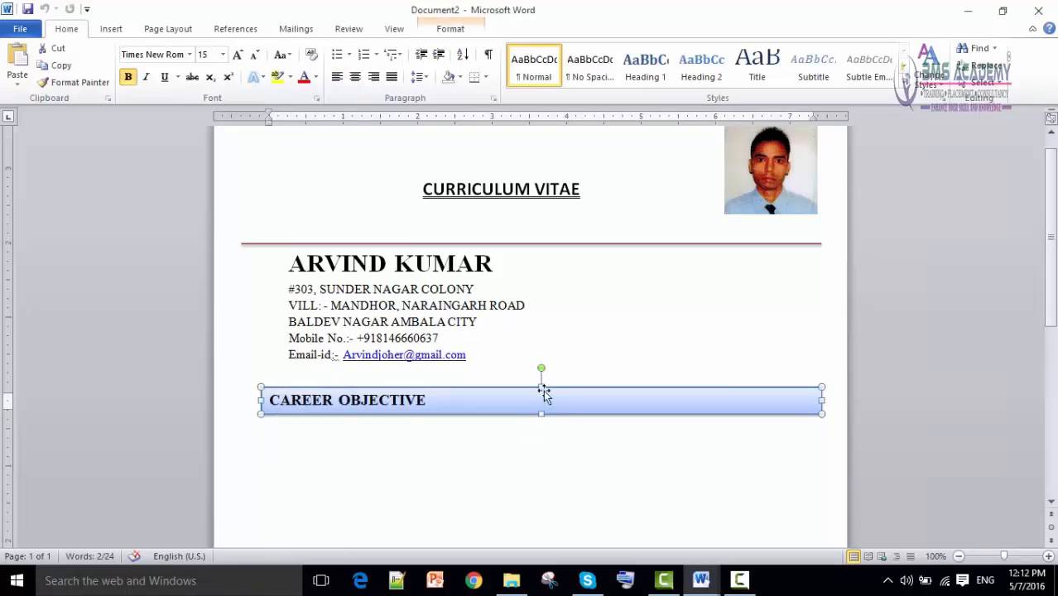
{"action": "left_click", "coordinate": [520, 452]}
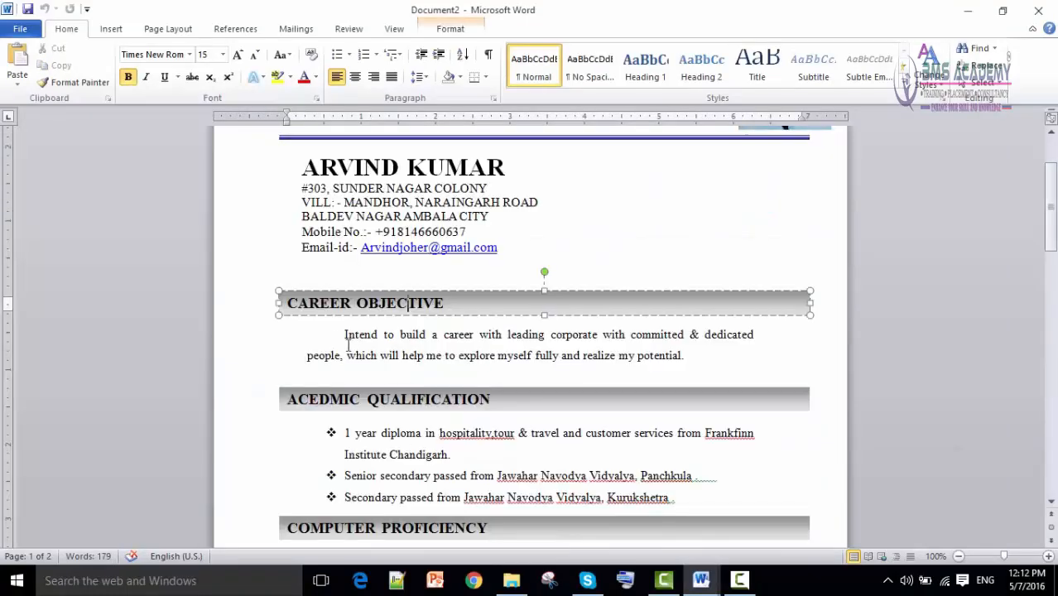
{"action": "left_click_drag", "start_coordinate": [344, 335], "coordinate": [697, 376]}
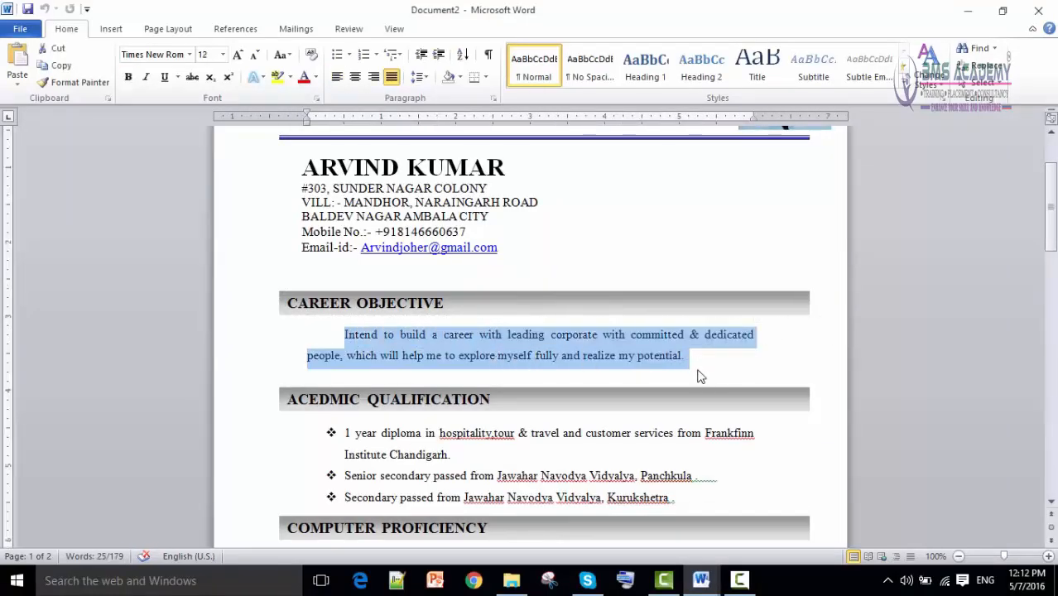
Copy the career objective paragraph from simple text.docx and paste it below the bar with Merge Formatting.
{"action": "left_click", "coordinate": [700, 579]}
{"action": "left_click", "coordinate": [862, 505]}
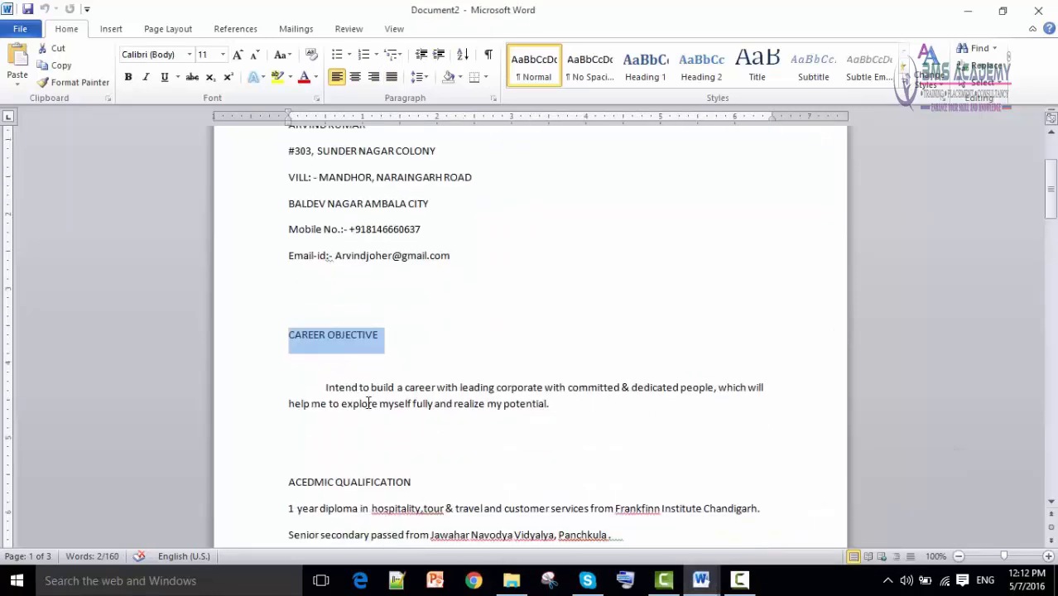
{"action": "left_click_drag", "start_coordinate": [323, 386], "coordinate": [550, 404]}
{"action": "right_click", "coordinate": [546, 403]}
{"action": "left_click", "coordinate": [573, 172]}
{"action": "left_click", "coordinate": [700, 580]}
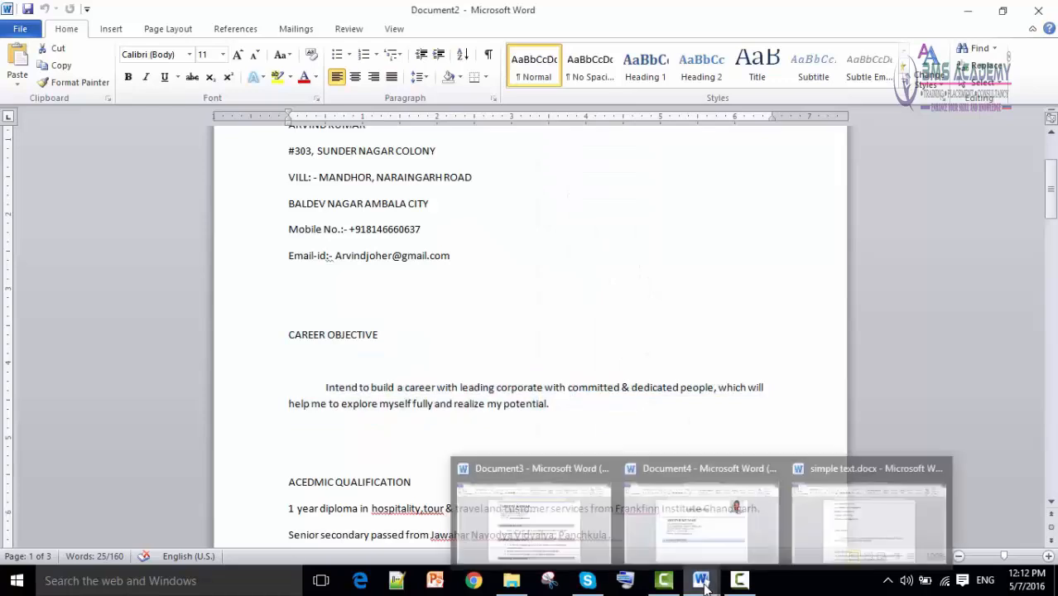
{"action": "left_click", "coordinate": [672, 536]}
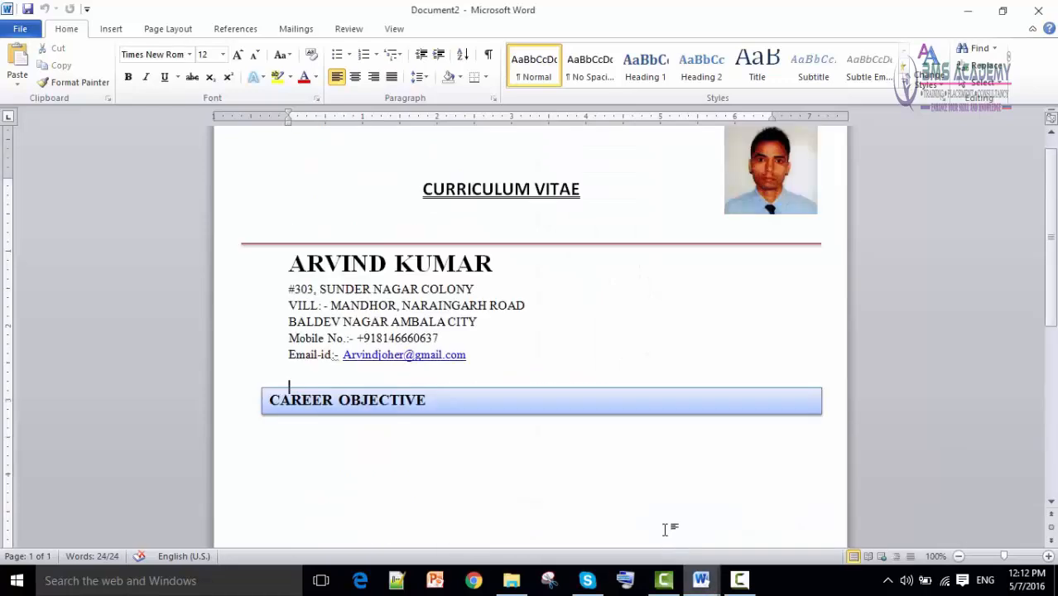
{"action": "right_click", "coordinate": [291, 446]}
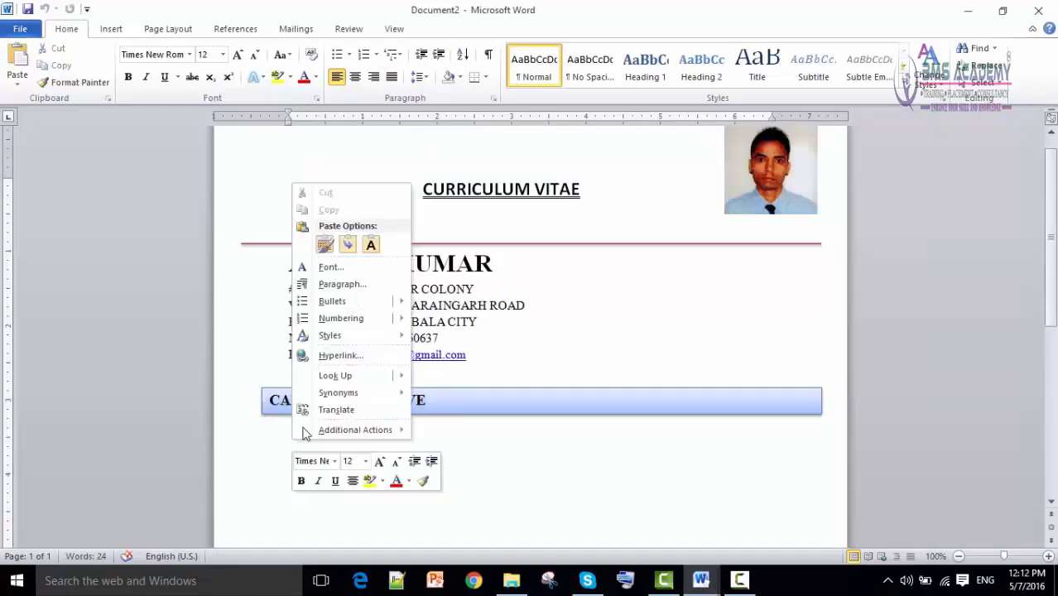
{"action": "left_click", "coordinate": [347, 246]}
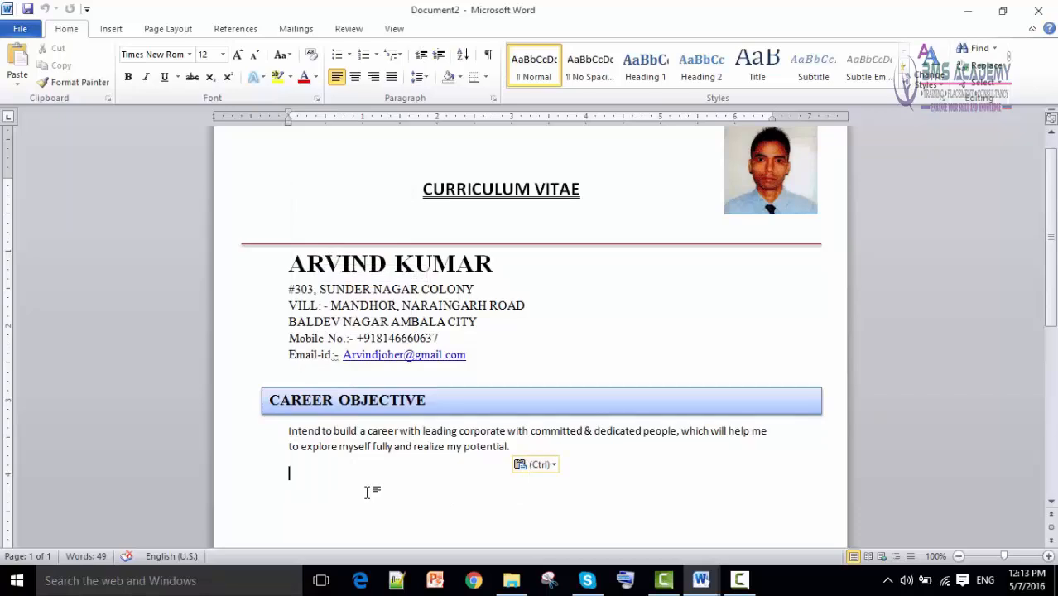
Paste a duplicate of the CAREER OBJECTIVE heading box below the objective paragraph.
{"action": "left_click", "coordinate": [404, 387]}
{"action": "key", "text": "ctrl"}
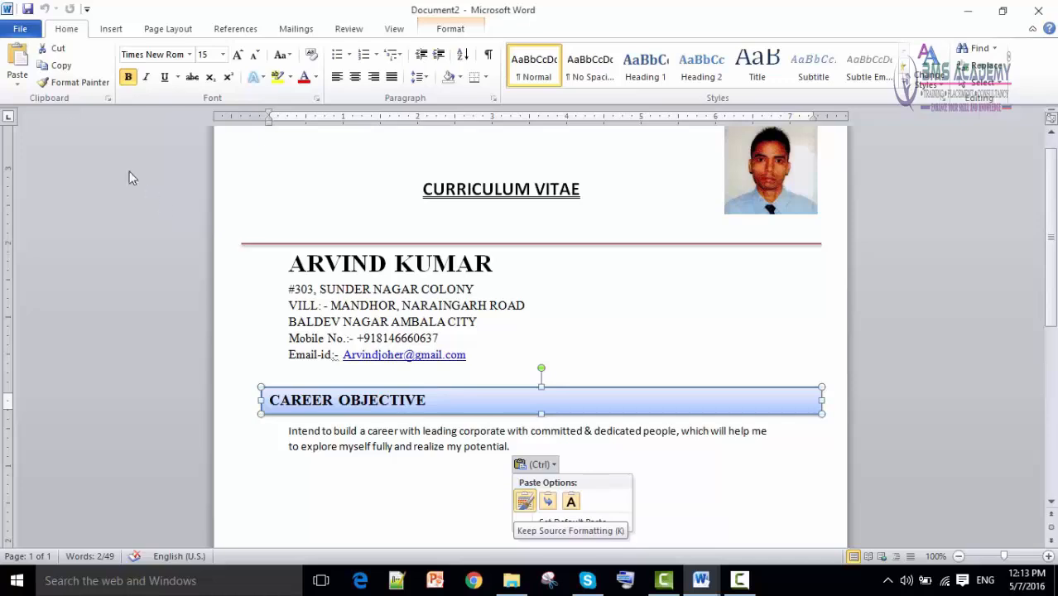
{"action": "left_click", "coordinate": [64, 67]}
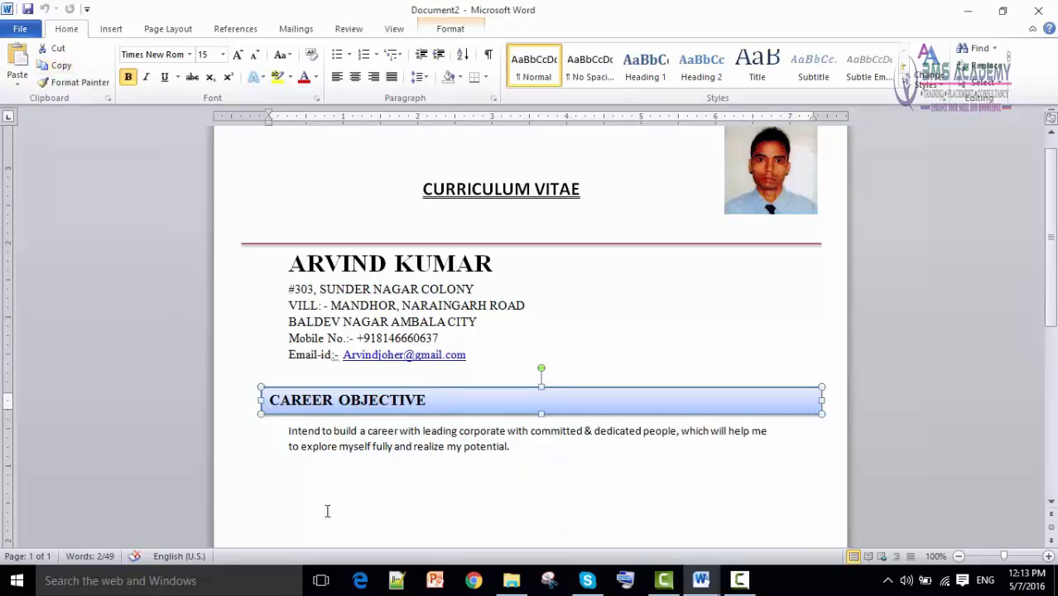
{"action": "left_click", "coordinate": [269, 492]}
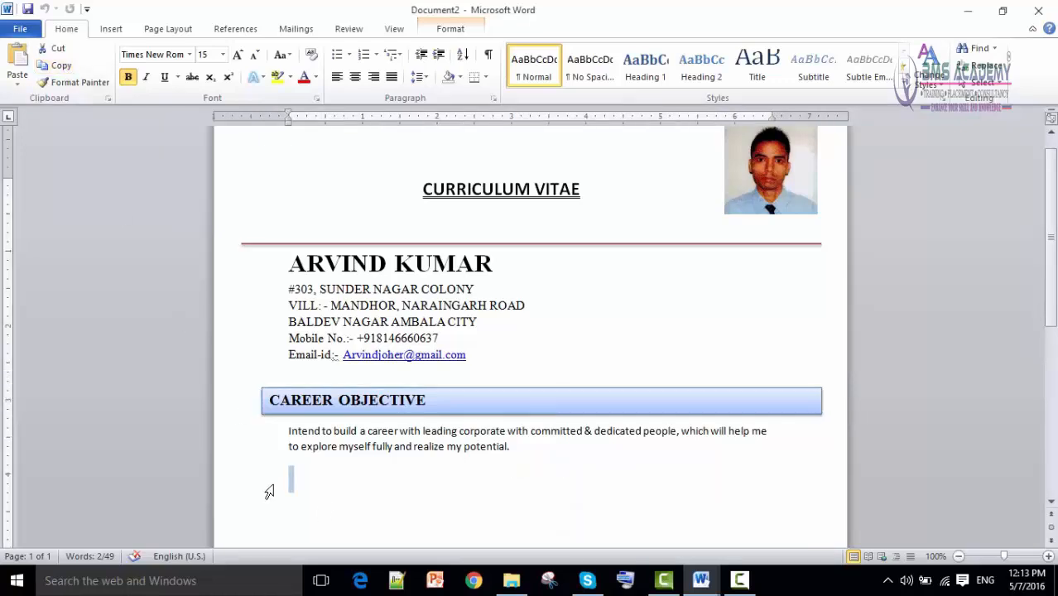
{"action": "left_click", "coordinate": [15, 63]}
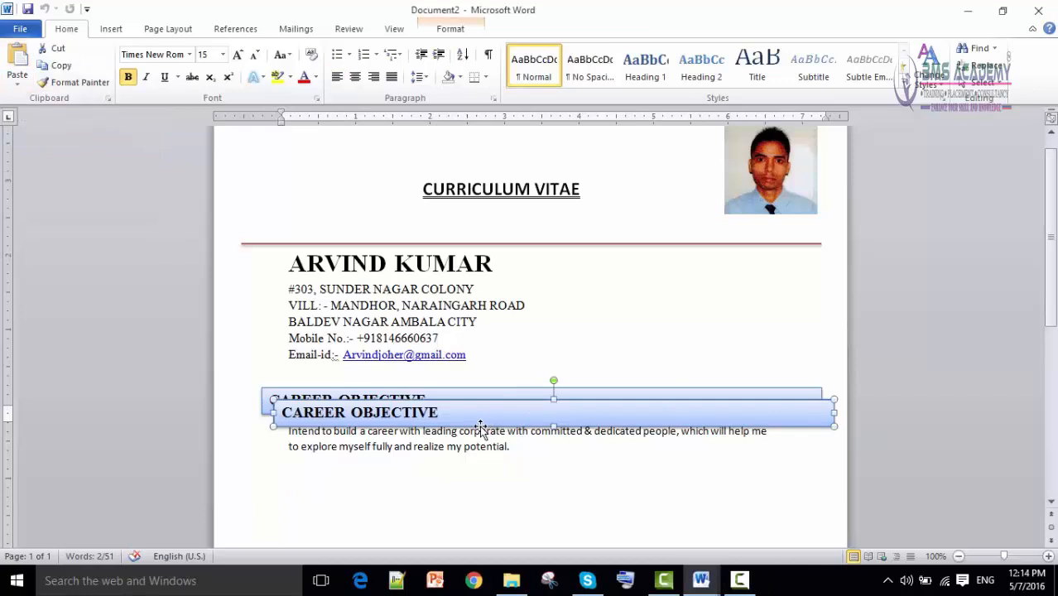
Move the duplicate bar beneath the objective paragraph and check the sample CV.
{"action": "left_click_drag", "start_coordinate": [481, 426], "coordinate": [464, 491]}
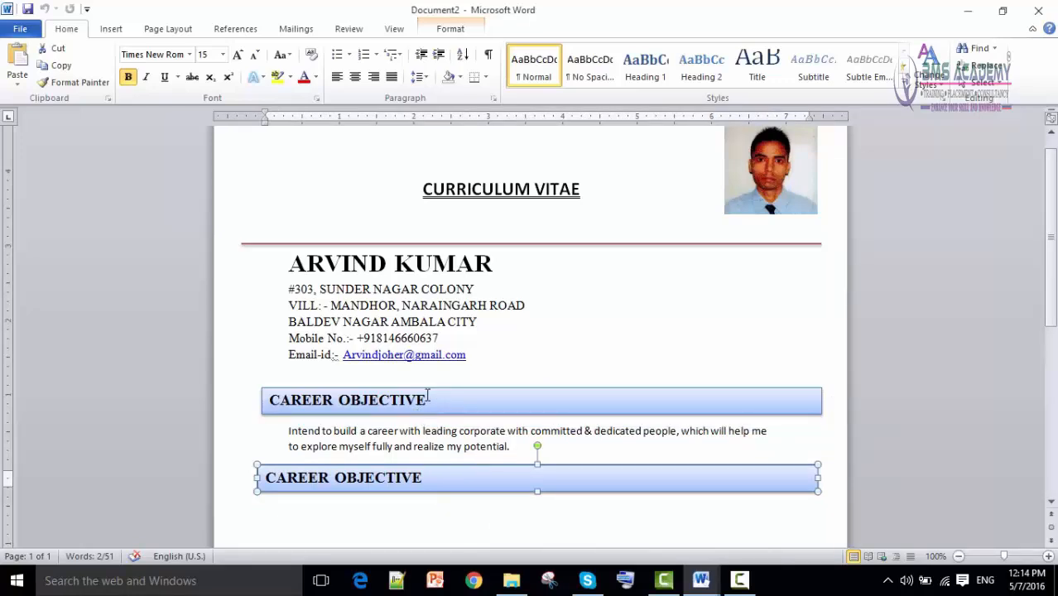
{"action": "scroll", "coordinate": [424, 511], "scroll_direction": "down", "scroll_amount": 5}
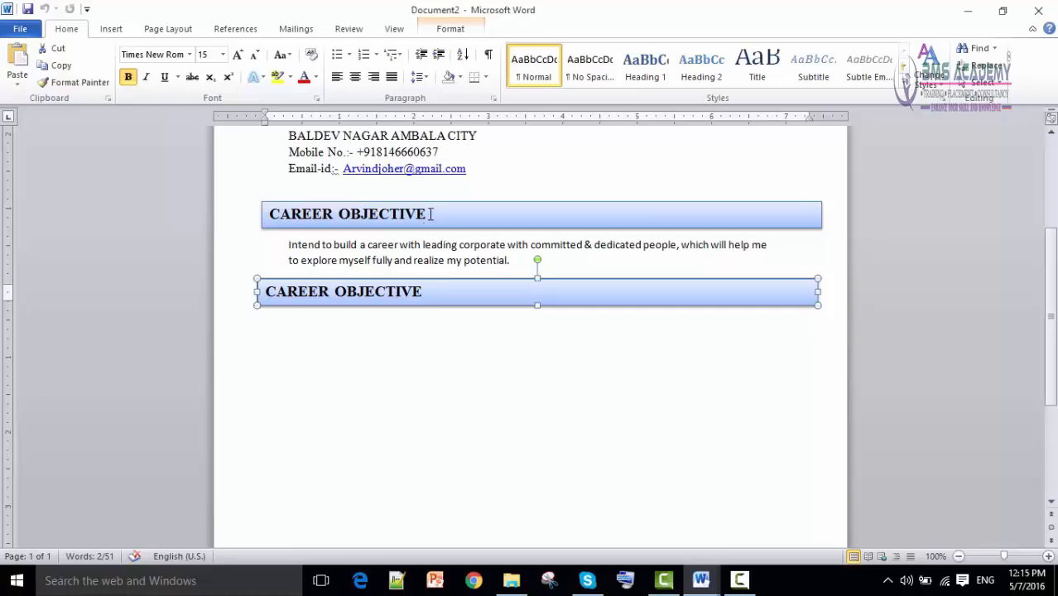
{"action": "mouse_move", "coordinate": [701, 580]}
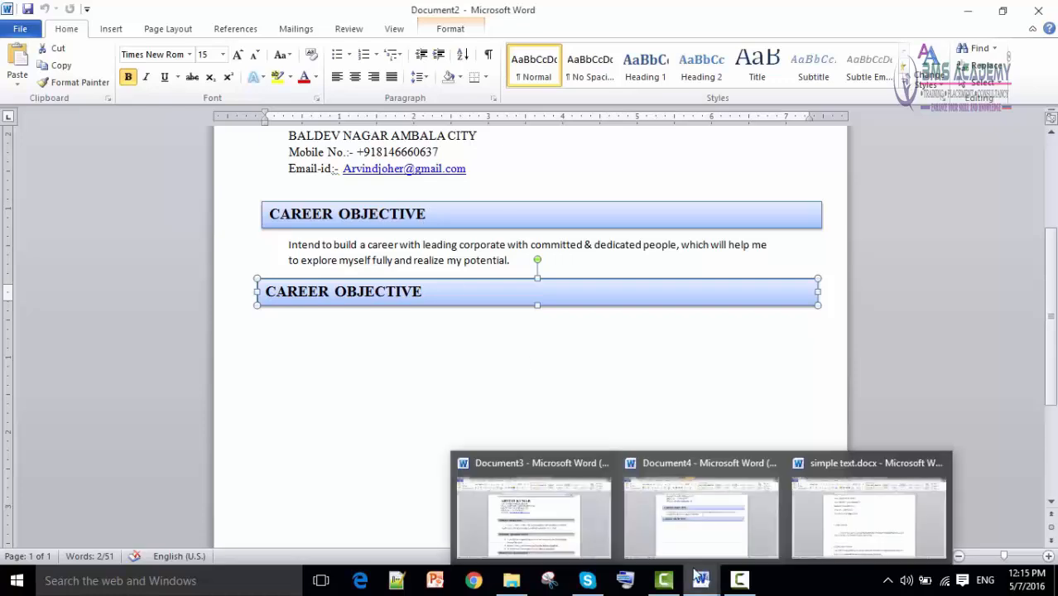
{"action": "left_click", "coordinate": [530, 510]}
{"action": "scroll", "coordinate": [500, 405], "scroll_direction": "down", "scroll_amount": 1}
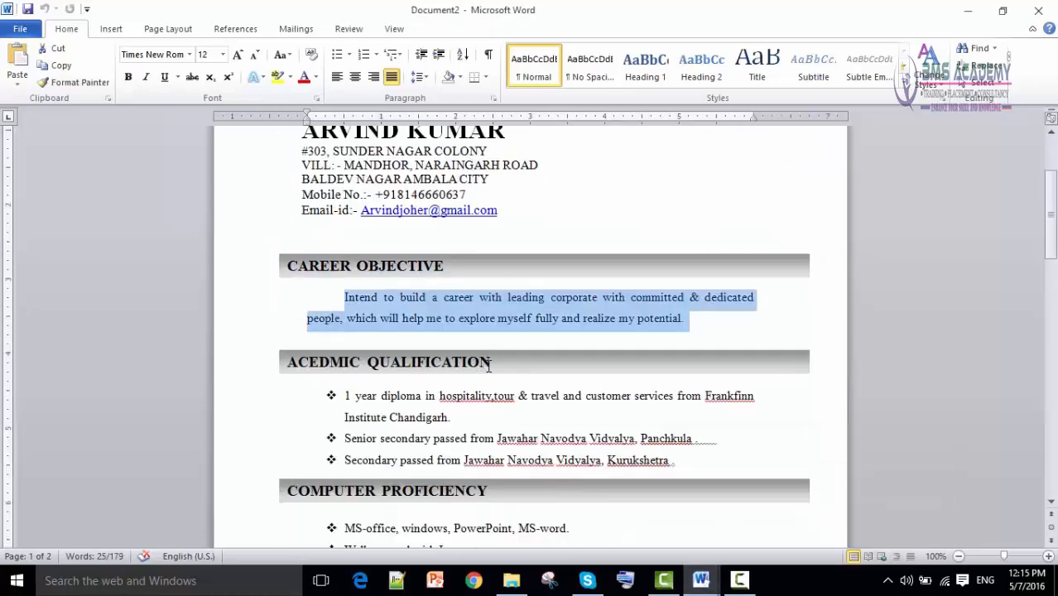
Copy the ACEDMIC QUALIFICATION heading from simple text.docx and return to the formatted CV.
{"action": "left_click", "coordinate": [702, 579]}
{"action": "left_click", "coordinate": [796, 519]}
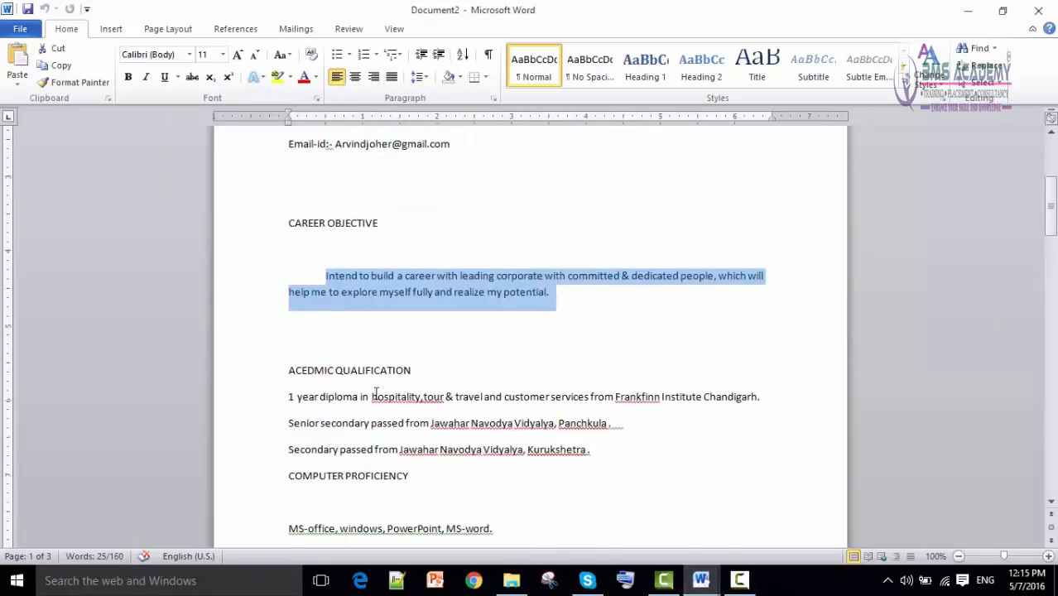
{"action": "left_click_drag", "start_coordinate": [428, 369], "coordinate": [295, 370]}
{"action": "right_click", "coordinate": [298, 371]}
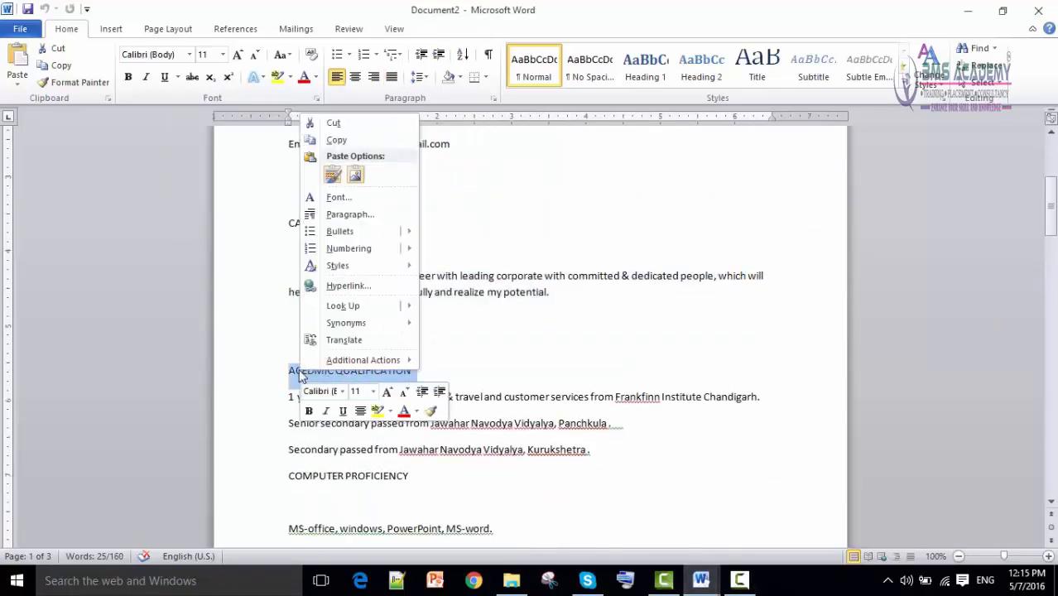
{"action": "left_click", "coordinate": [338, 140]}
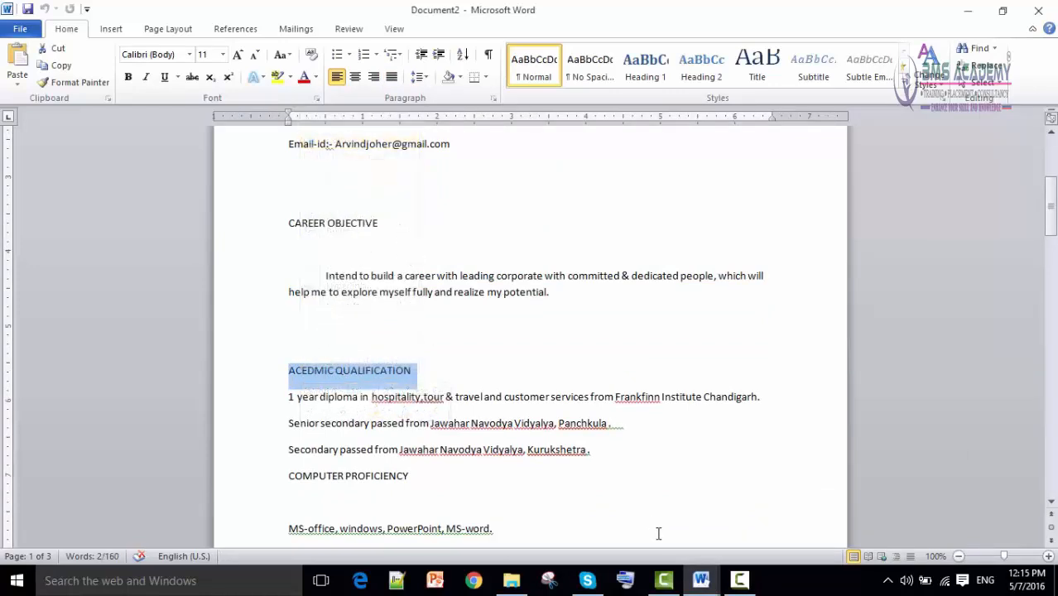
{"action": "left_click", "coordinate": [698, 582]}
{"action": "left_click", "coordinate": [655, 531]}
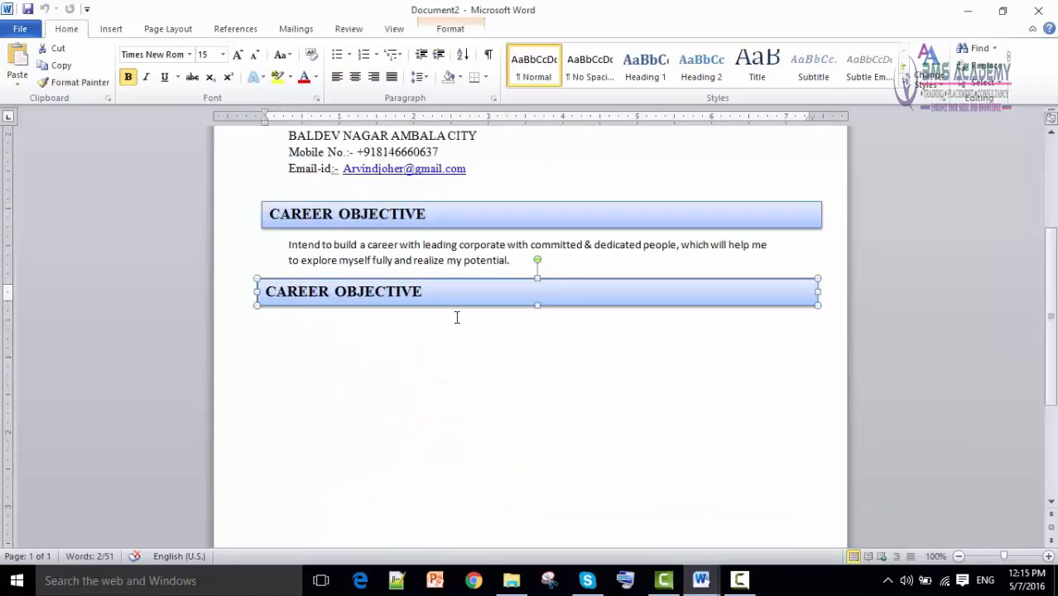
Replace the second bar's text with ACEDMIC QUALIFICATION using Keep Source Formatting.
{"action": "left_click_drag", "start_coordinate": [434, 290], "coordinate": [286, 298]}
{"action": "right_click", "coordinate": [291, 294]}
{"action": "left_click", "coordinate": [327, 358]}
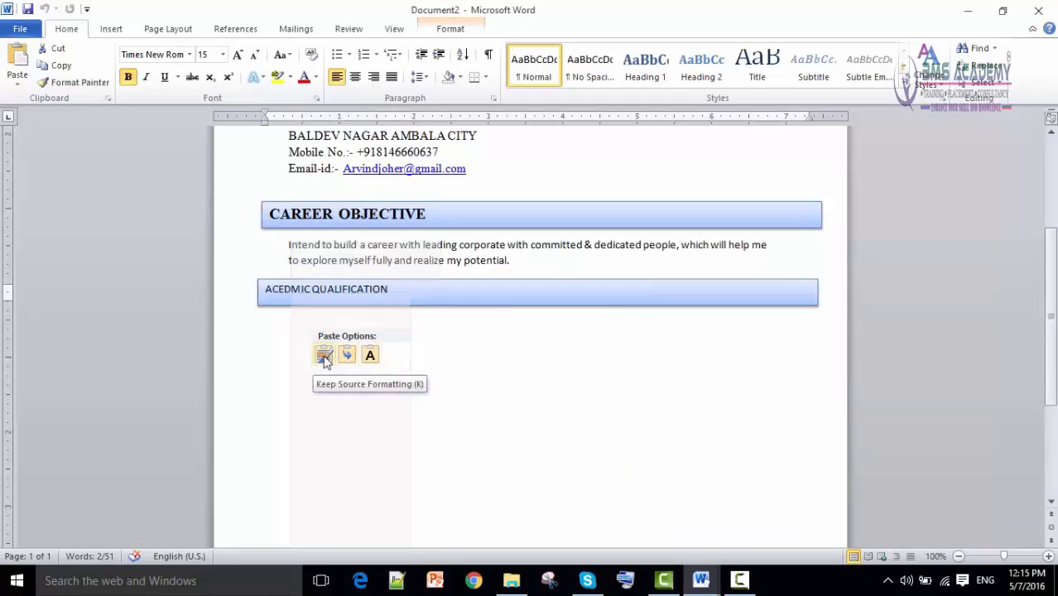
{"action": "left_click", "coordinate": [324, 357]}
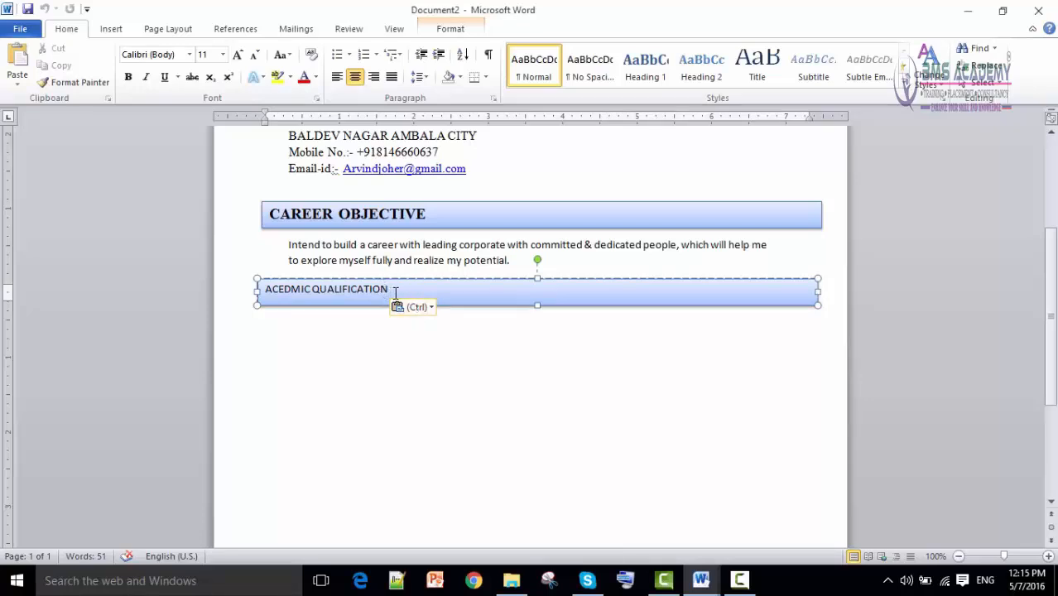
Copy CAREER OBJECTIVE's bold heading format onto ACEDMIC QUALIFICATION with Format Painter.
{"action": "left_click", "coordinate": [380, 213]}
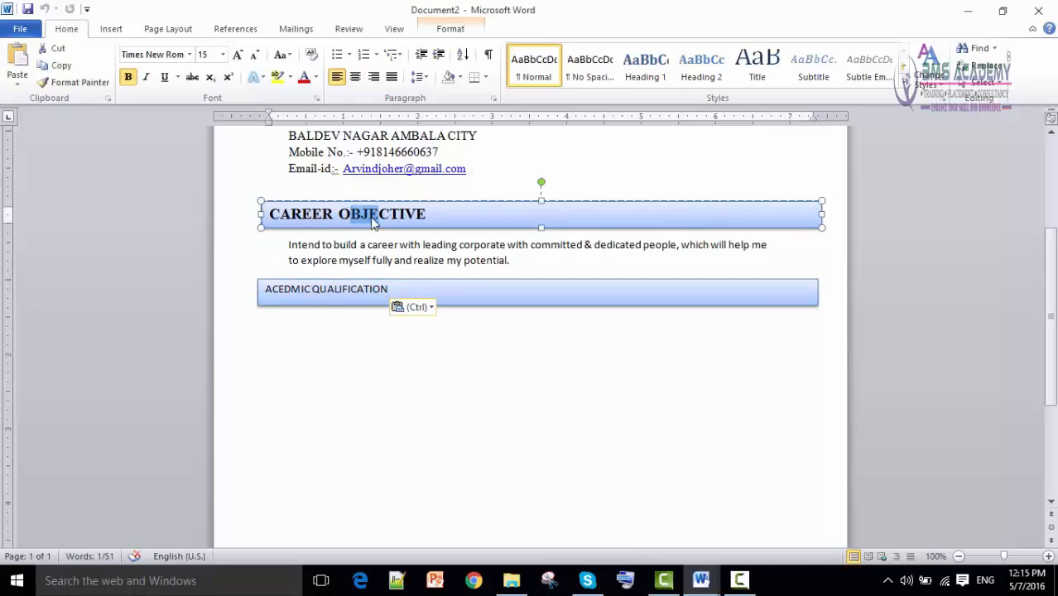
{"action": "left_click", "coordinate": [82, 85]}
{"action": "left_click_drag", "start_coordinate": [383, 291], "coordinate": [268, 291]}
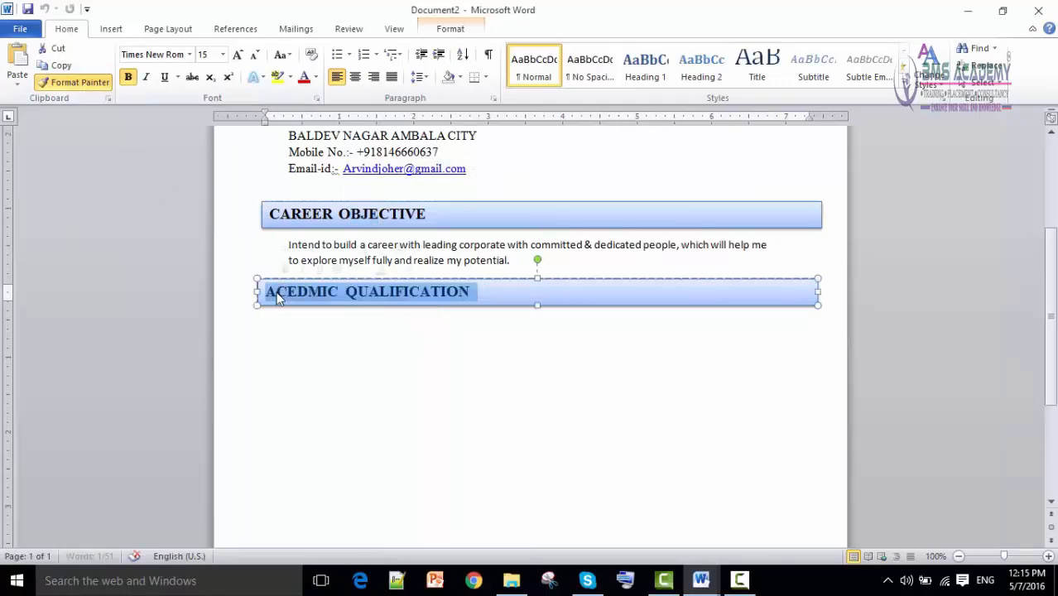
{"action": "left_click", "coordinate": [317, 377]}
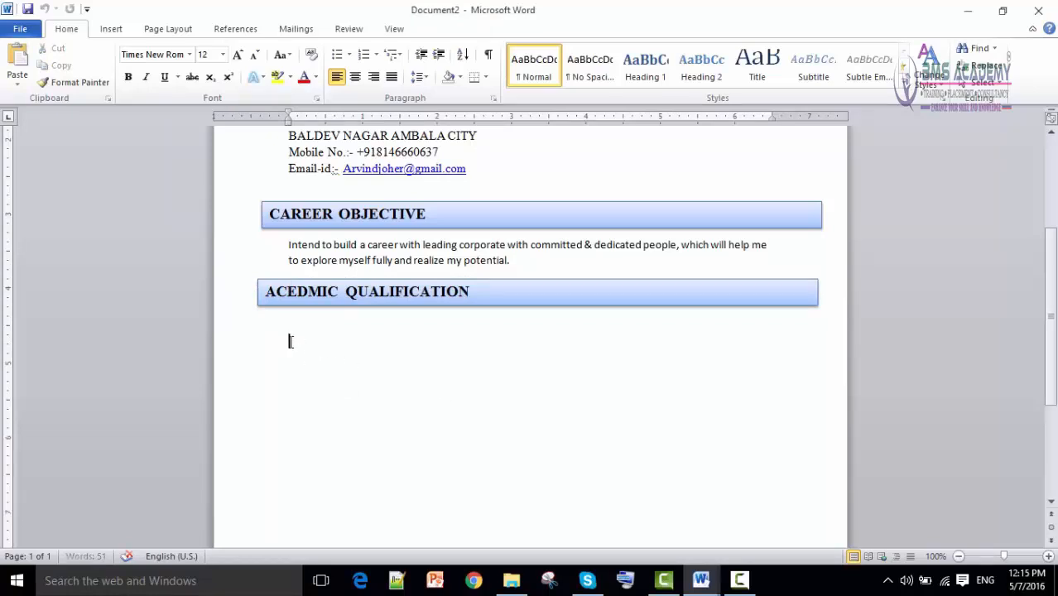
Review the sample's qualification bullets and copy the three qualification lines from the plain CV.
{"action": "mouse_move", "coordinate": [701, 581]}
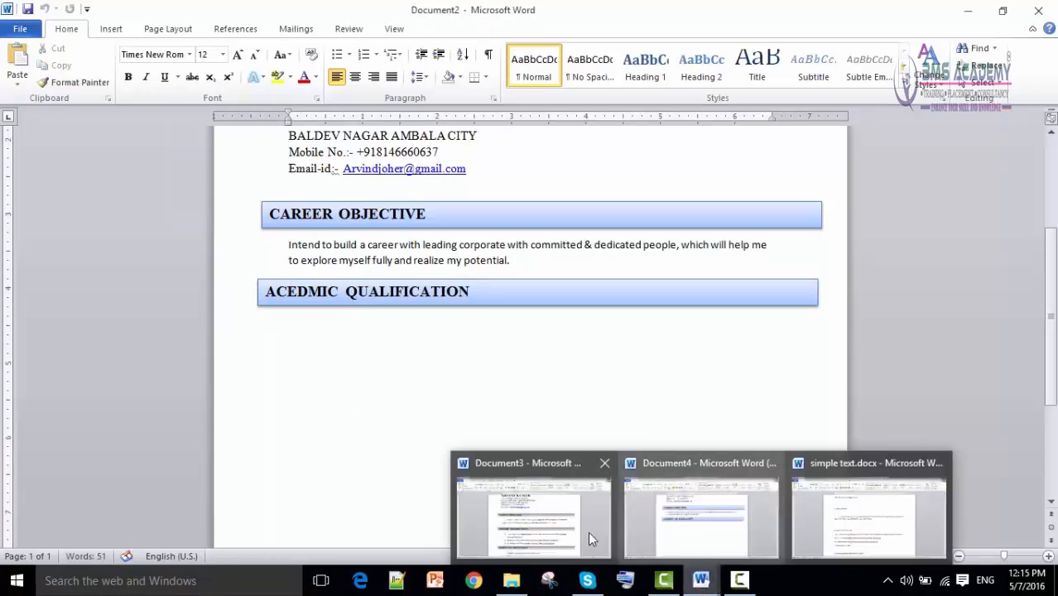
{"action": "left_click", "coordinate": [611, 543]}
{"action": "scroll", "coordinate": [396, 349], "scroll_direction": "down", "scroll_amount": 2}
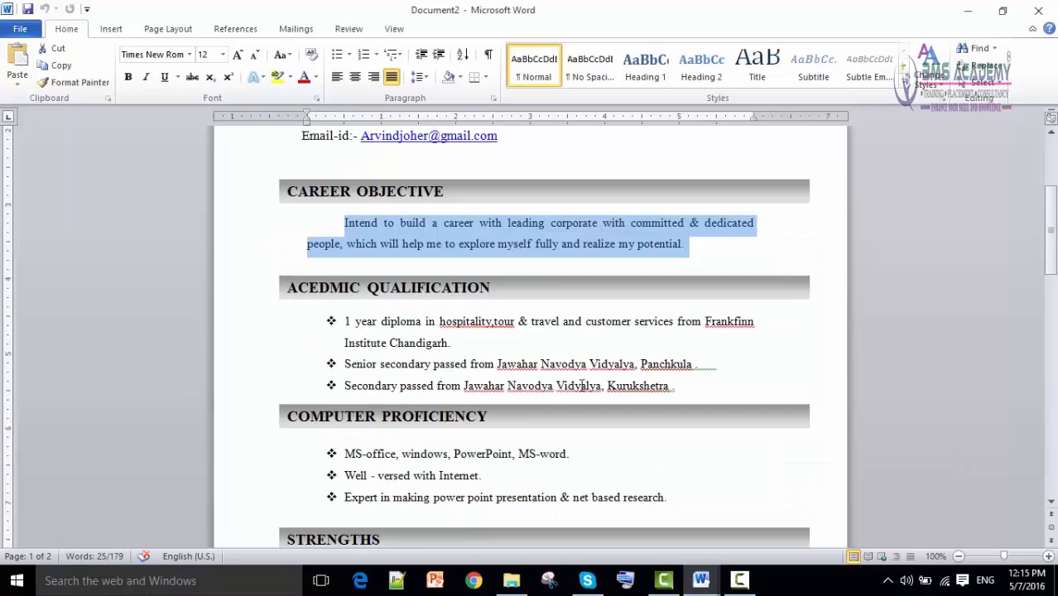
{"action": "left_click_drag", "start_coordinate": [687, 392], "coordinate": [346, 331]}
{"action": "left_click_drag", "start_coordinate": [673, 379], "coordinate": [347, 329]}
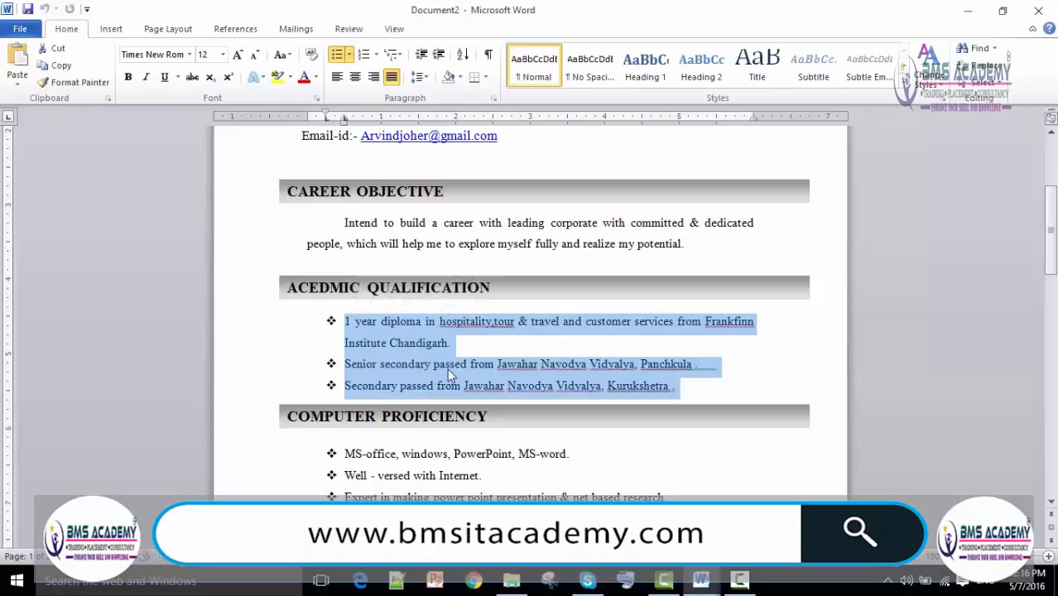
{"action": "mouse_move", "coordinate": [700, 580]}
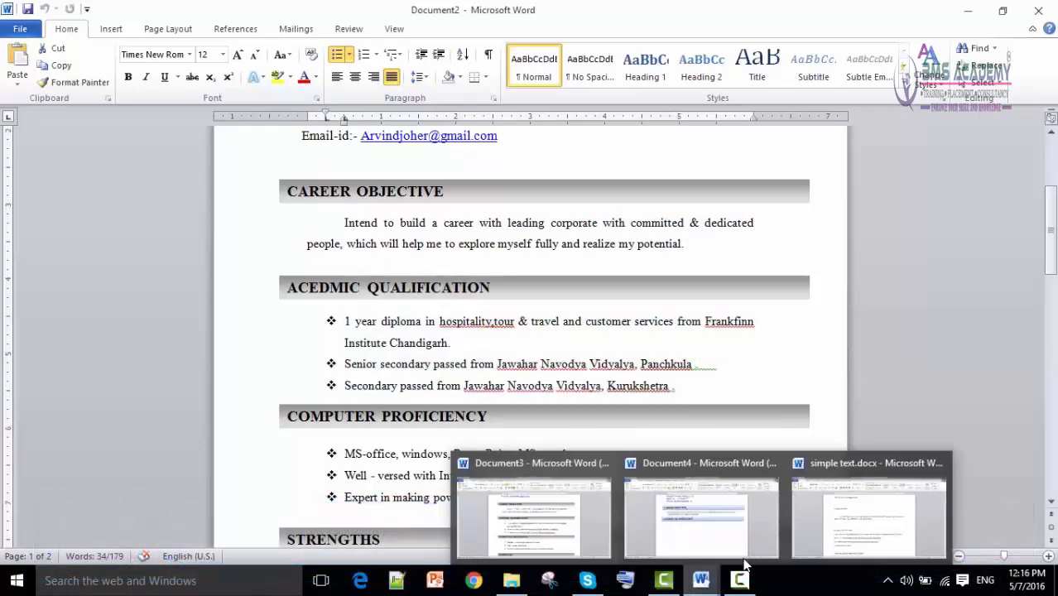
{"action": "left_click", "coordinate": [580, 509]}
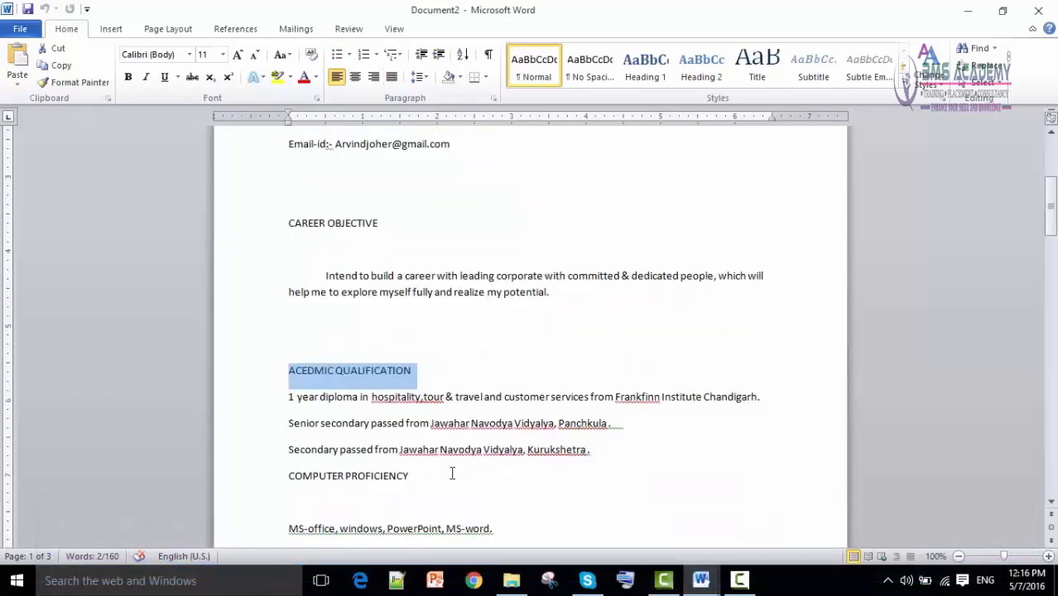
{"action": "left_click", "coordinate": [605, 453], "text": "shift"}
{"action": "left_click", "coordinate": [604, 458]}
{"action": "left_click_drag", "start_coordinate": [597, 451], "coordinate": [293, 403]}
{"action": "right_click", "coordinate": [328, 408]}
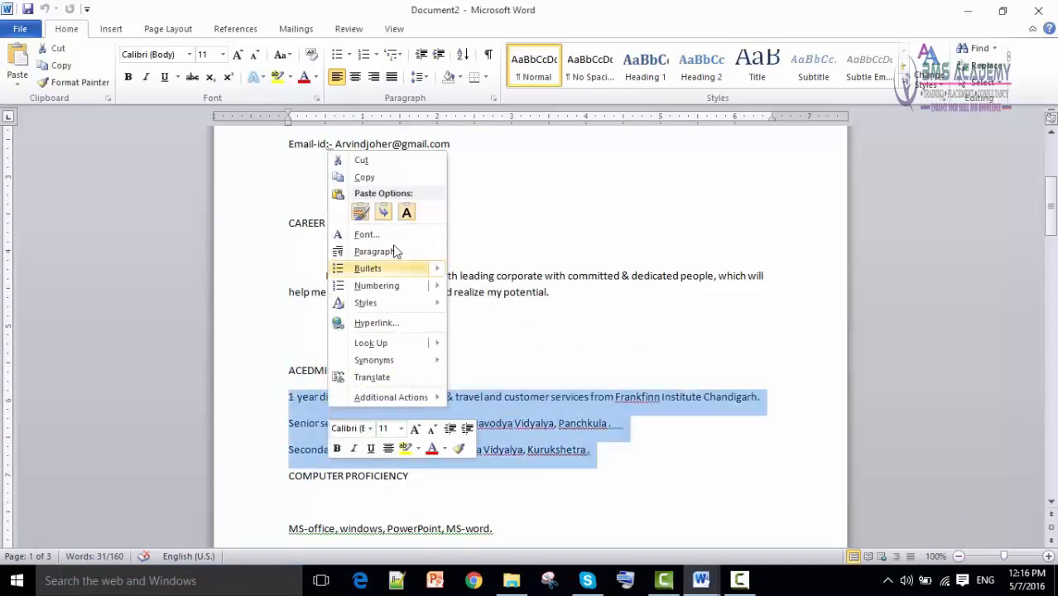
{"action": "left_click", "coordinate": [370, 178]}
Paste the three lines under the ACEDMIC QUALIFICATION bar with Keep Text Only and compare.
{"action": "mouse_move", "coordinate": [700, 580]}
{"action": "left_click", "coordinate": [651, 535]}
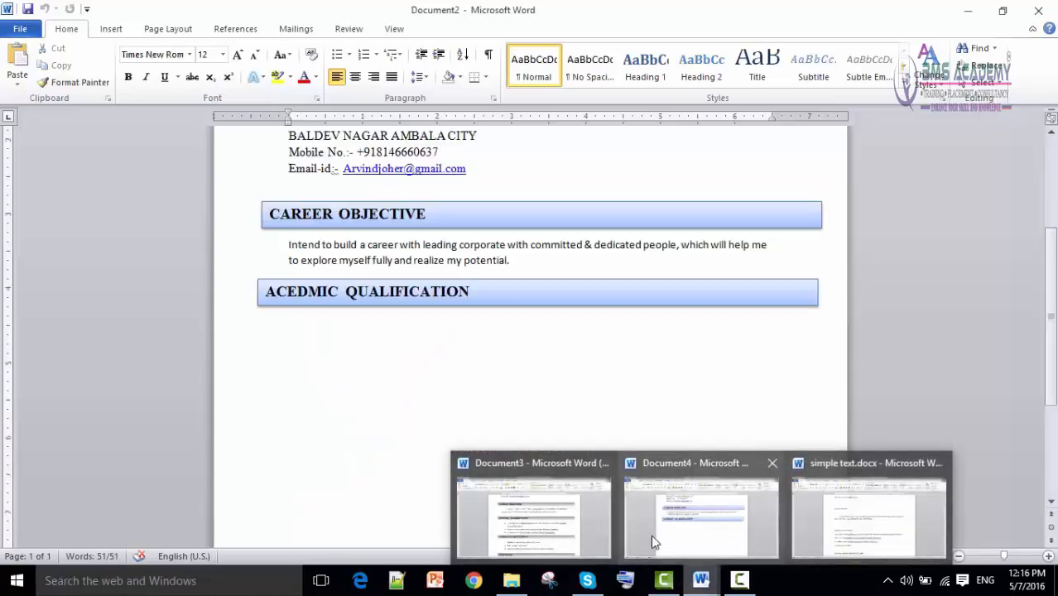
{"action": "left_click", "coordinate": [289, 330]}
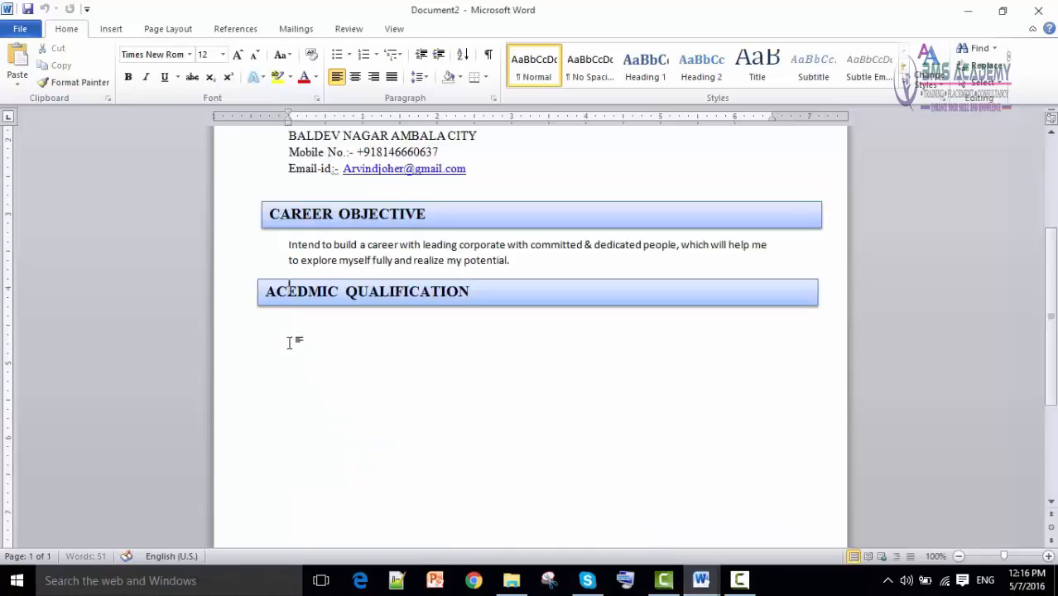
{"action": "right_click", "coordinate": [291, 342]}
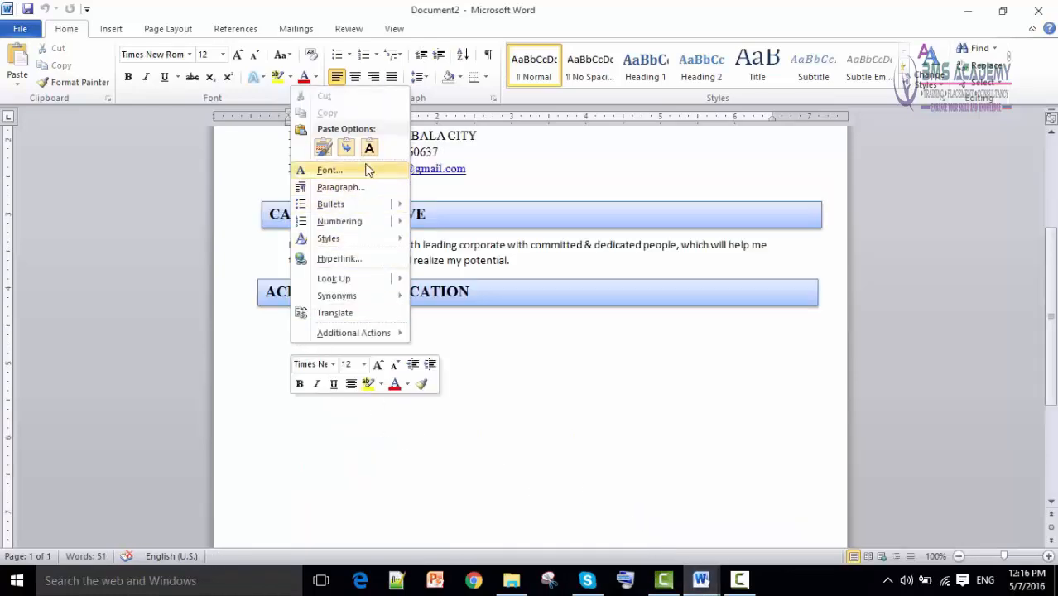
{"action": "left_click", "coordinate": [370, 147]}
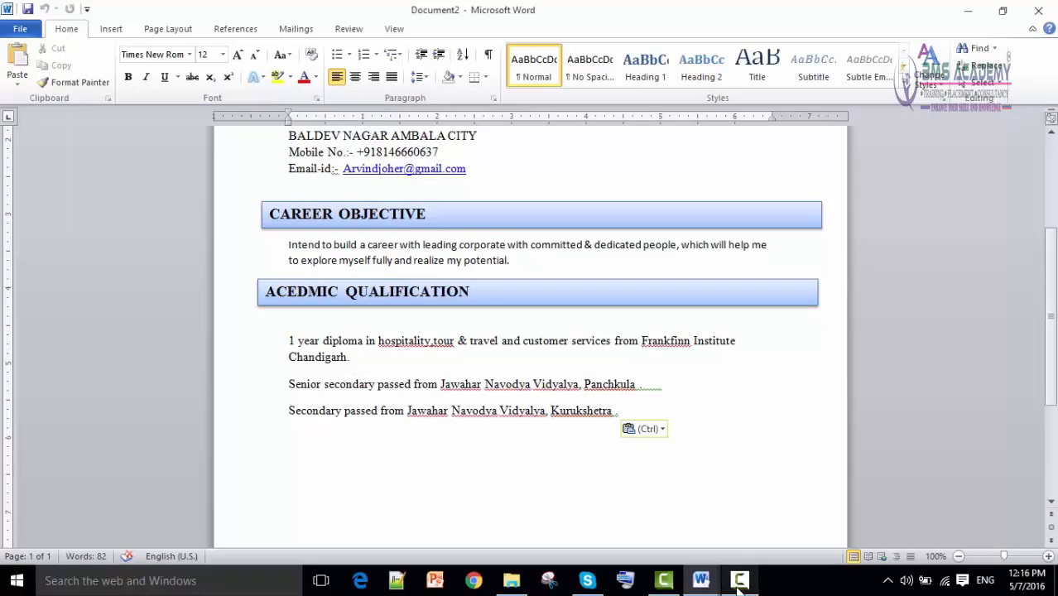
{"action": "mouse_move", "coordinate": [702, 580]}
{"action": "left_click", "coordinate": [555, 523]}
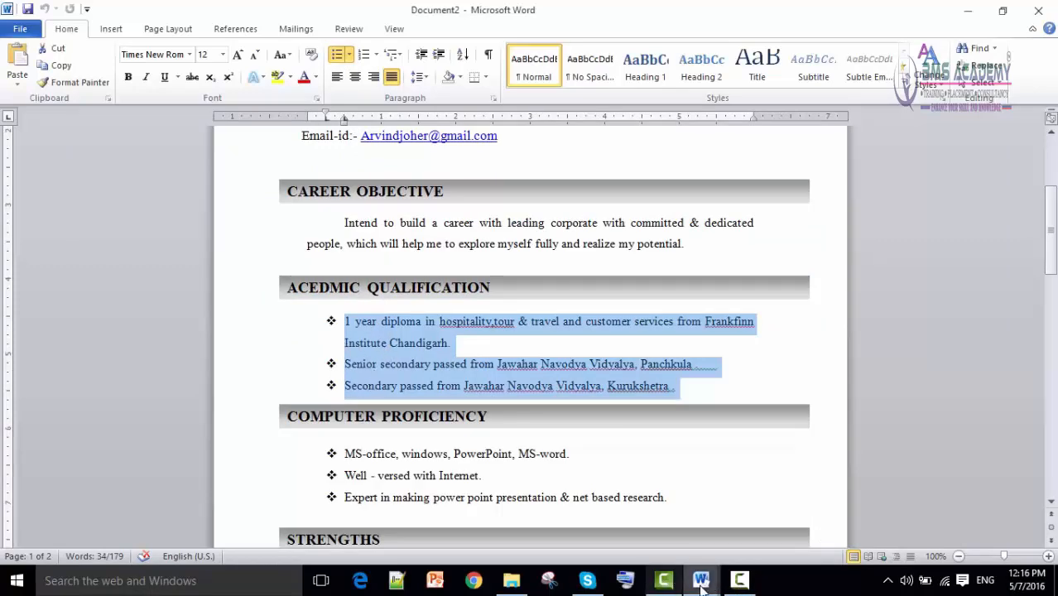
{"action": "mouse_move", "coordinate": [701, 583]}
{"action": "left_click", "coordinate": [739, 538]}
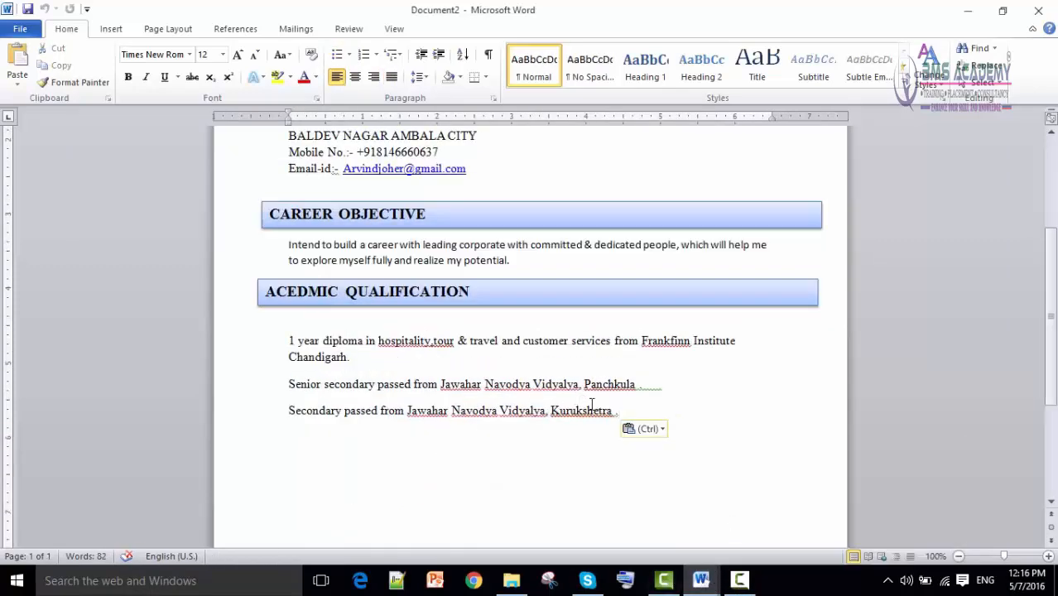
Bullet the three qualification lines with four-diamond bullets, then add an unbulleted empty line after.
{"action": "left_click_drag", "start_coordinate": [626, 409], "coordinate": [305, 299]}
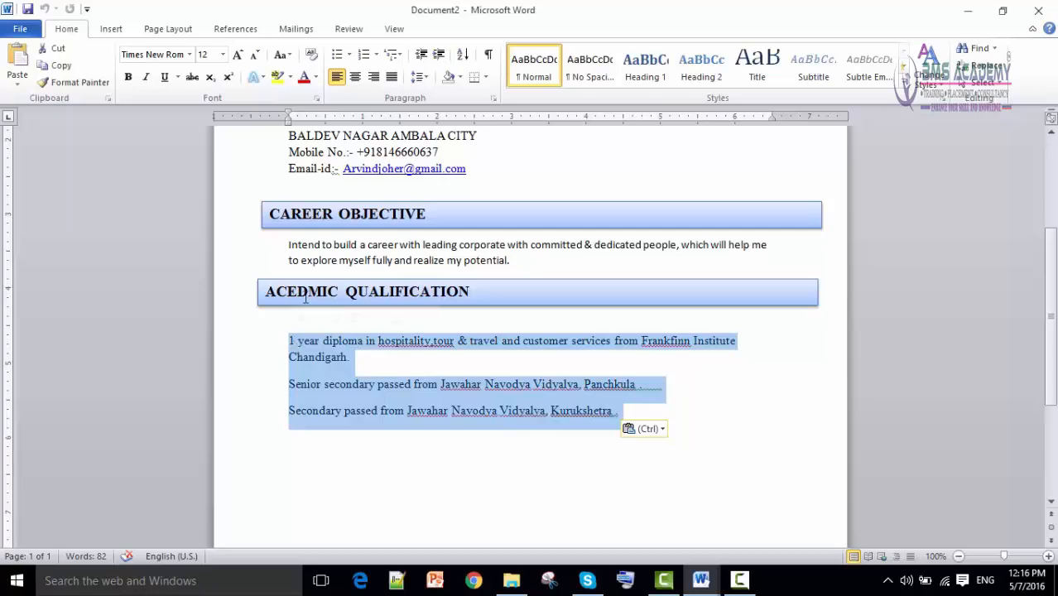
{"action": "left_click", "coordinate": [337, 54]}
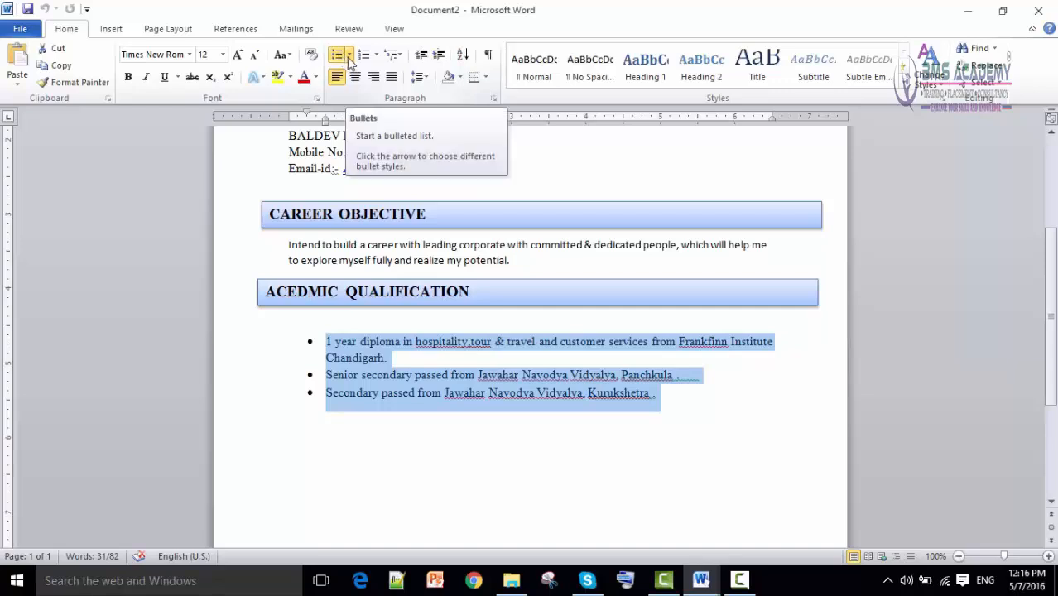
{"action": "left_click", "coordinate": [349, 55]}
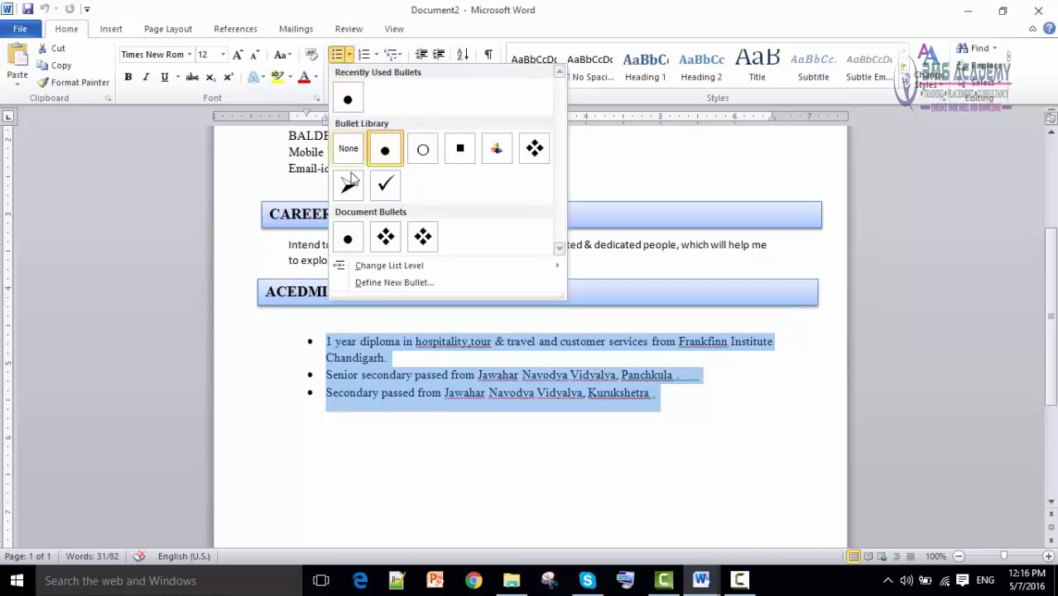
{"action": "left_click", "coordinate": [401, 238]}
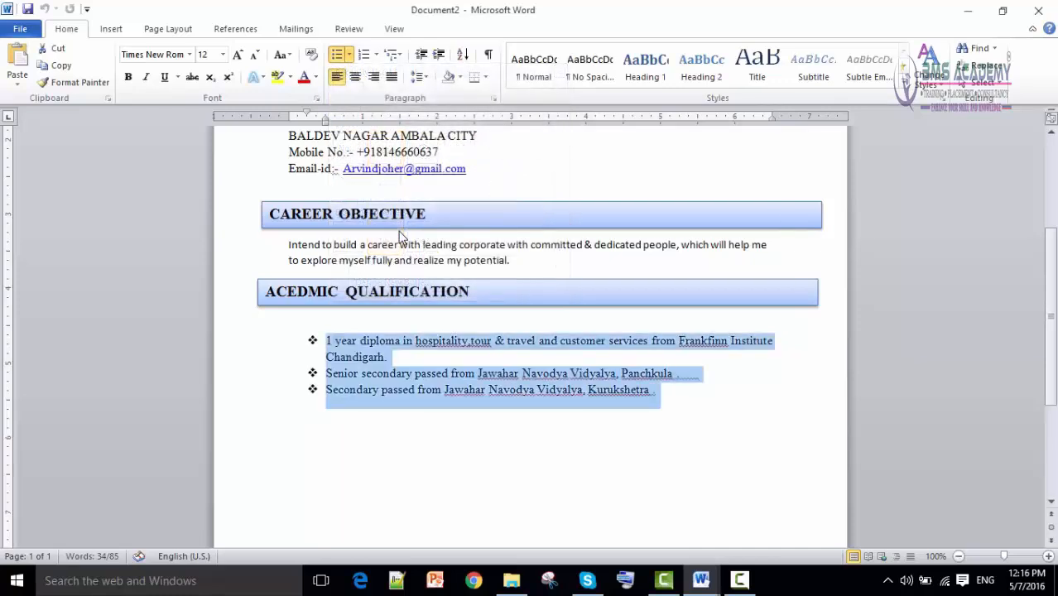
{"action": "left_click", "coordinate": [331, 432]}
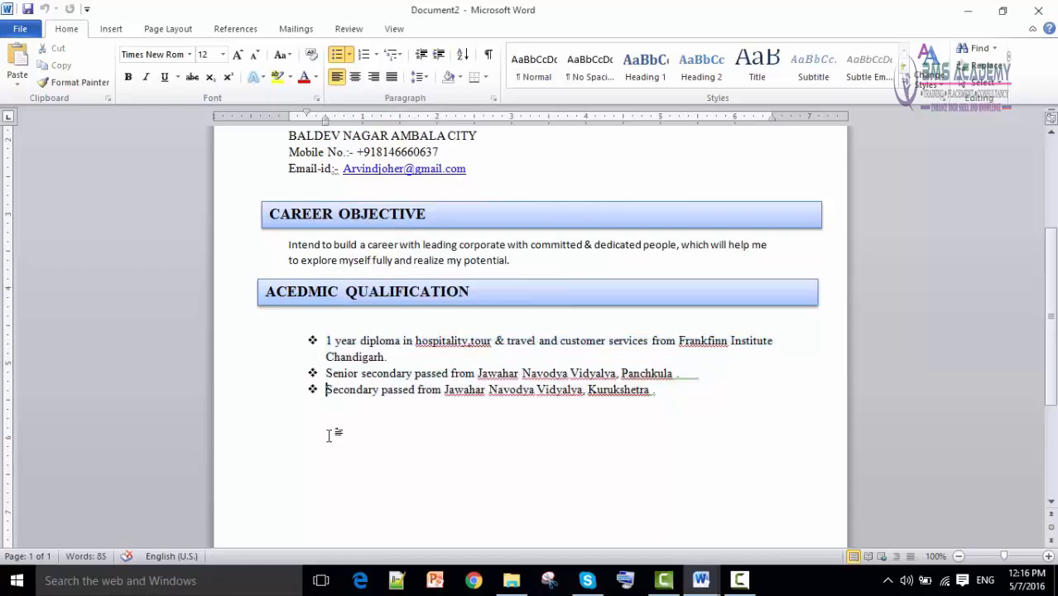
{"action": "left_click", "coordinate": [684, 391]}
{"action": "key", "text": "Return"}
{"action": "key", "text": "BackSpace"}
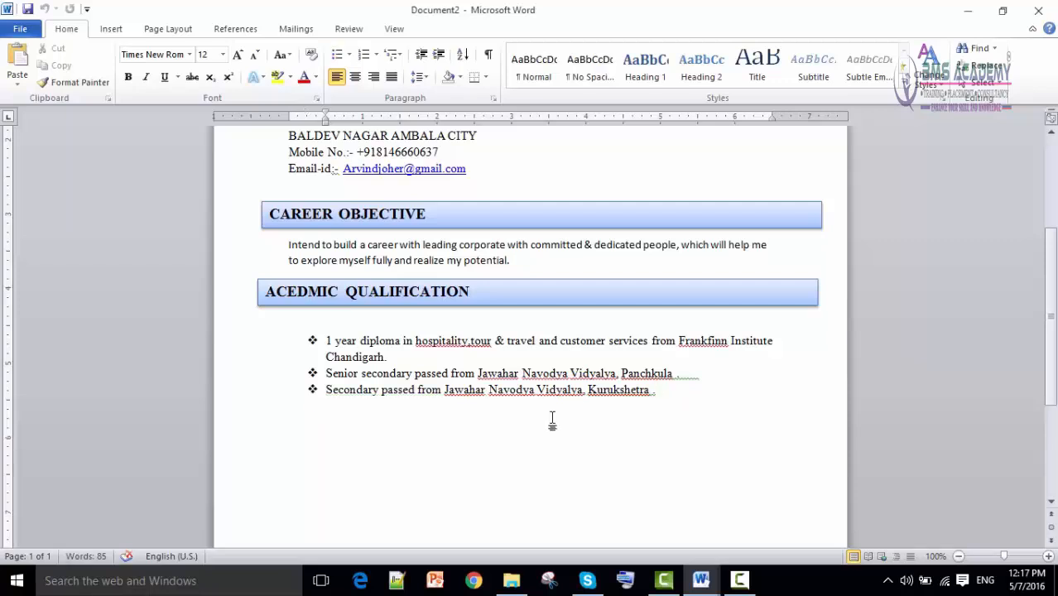
{"action": "left_click", "coordinate": [327, 307]}
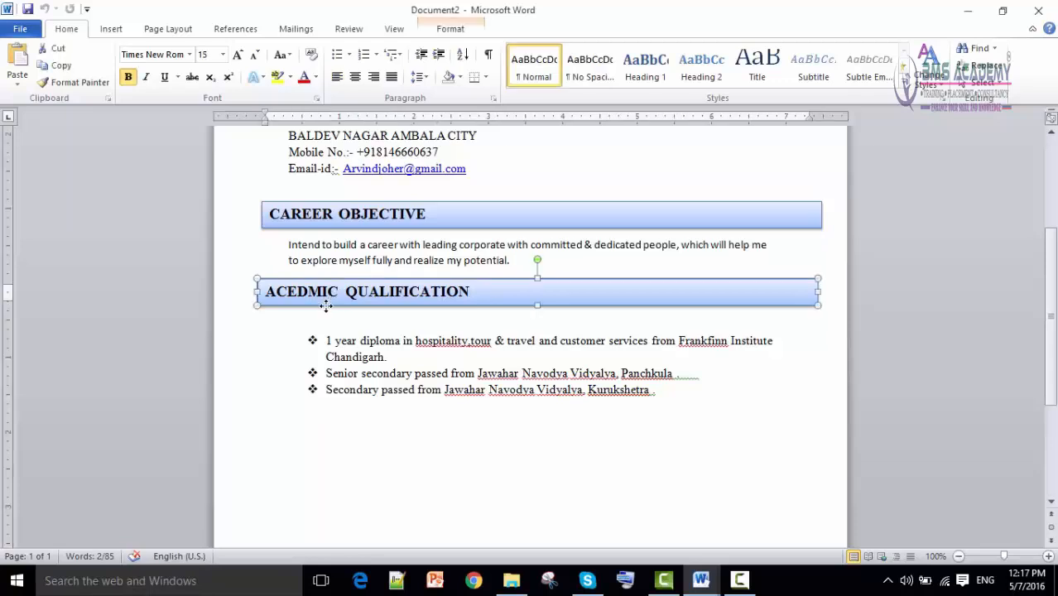
{"action": "key", "text": "ctrl+v"}
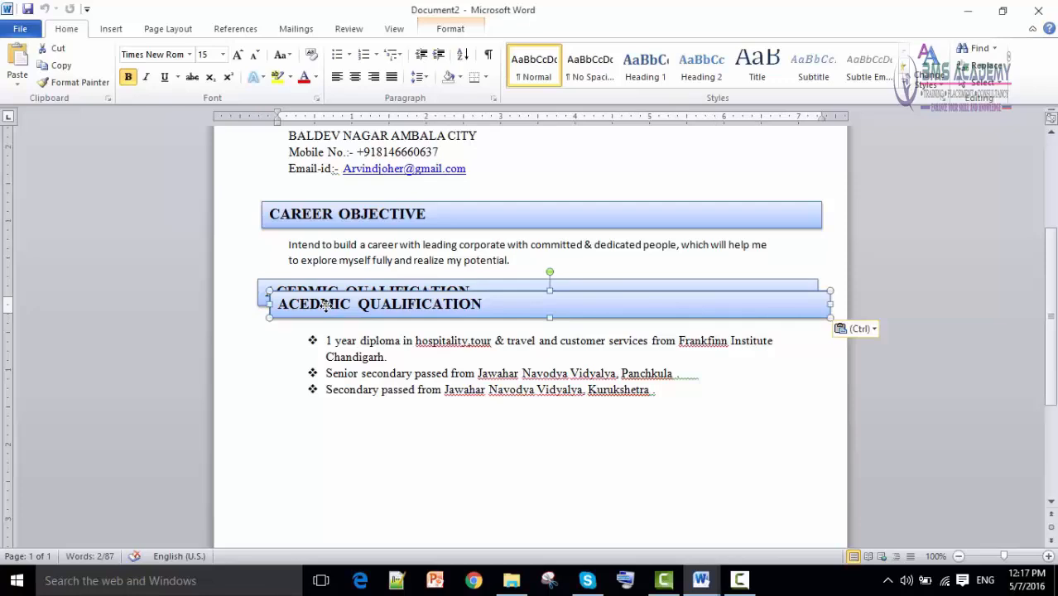
{"action": "left_click_drag", "start_coordinate": [327, 319], "coordinate": [317, 435]}
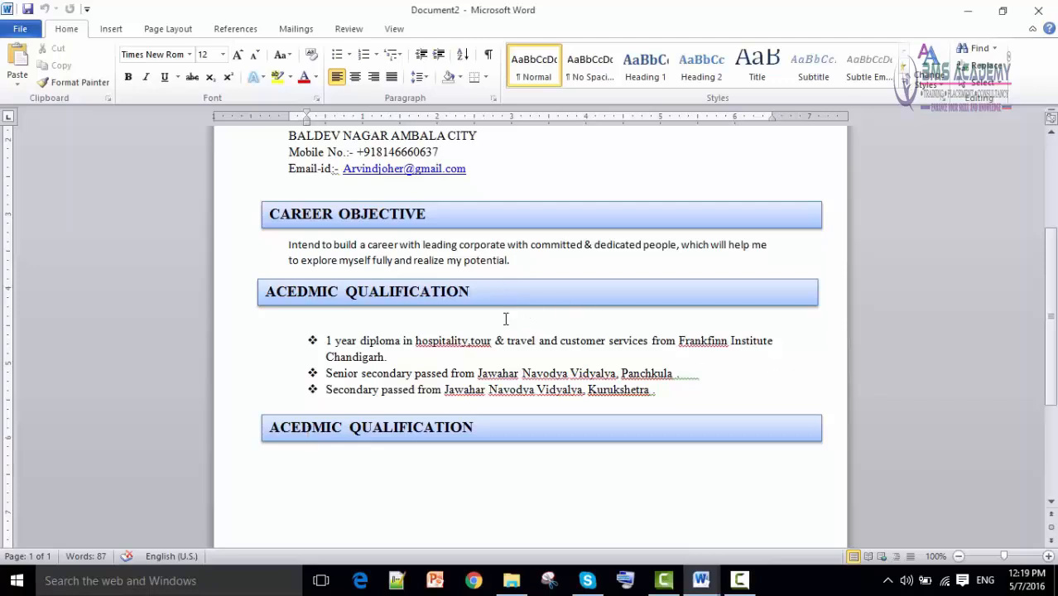
{"action": "scroll", "coordinate": [492, 489], "scroll_direction": "down", "scroll_amount": 1}
{"action": "scroll", "coordinate": [493, 490], "scroll_direction": "down", "scroll_amount": 2}
{"action": "scroll", "coordinate": [494, 428], "scroll_direction": "up", "scroll_amount": 3}
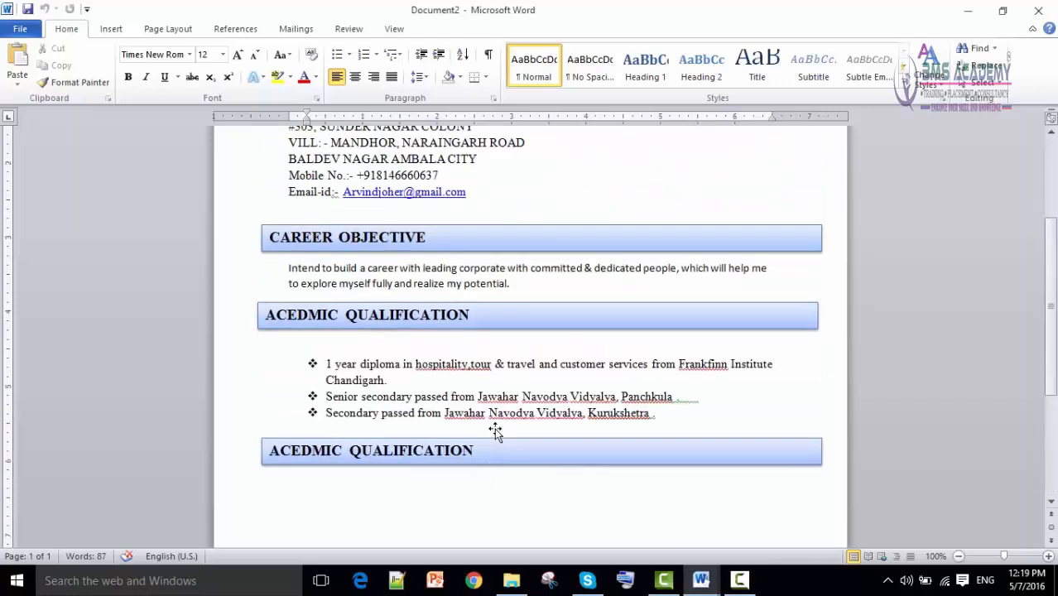
{"action": "mouse_move", "coordinate": [686, 587]}
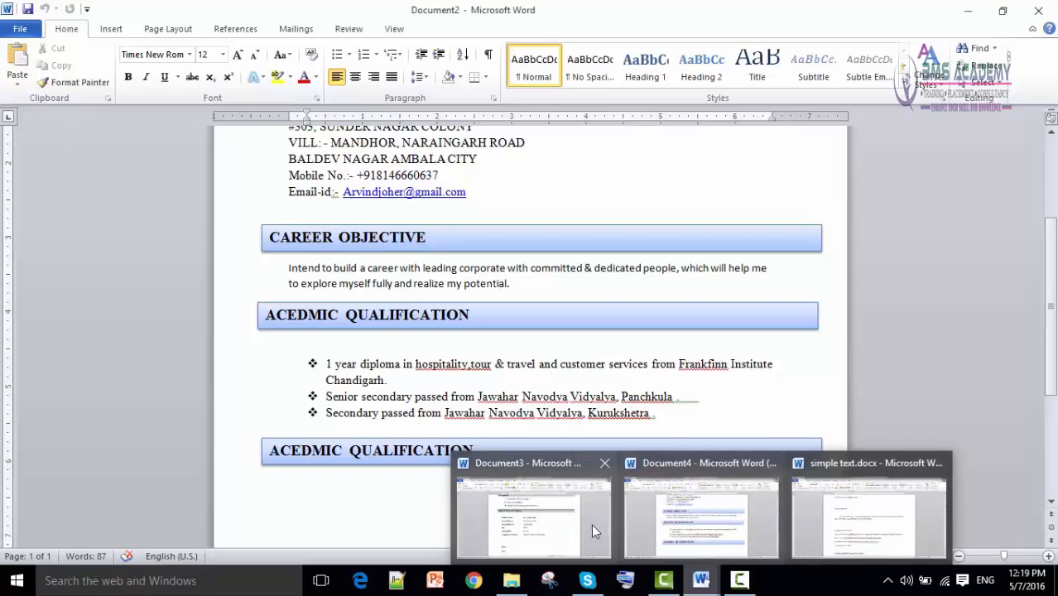
{"action": "left_click", "coordinate": [594, 524]}
{"action": "scroll", "coordinate": [508, 357], "scroll_direction": "up", "scroll_amount": 8}
{"action": "scroll", "coordinate": [497, 348], "scroll_direction": "up", "scroll_amount": 9}
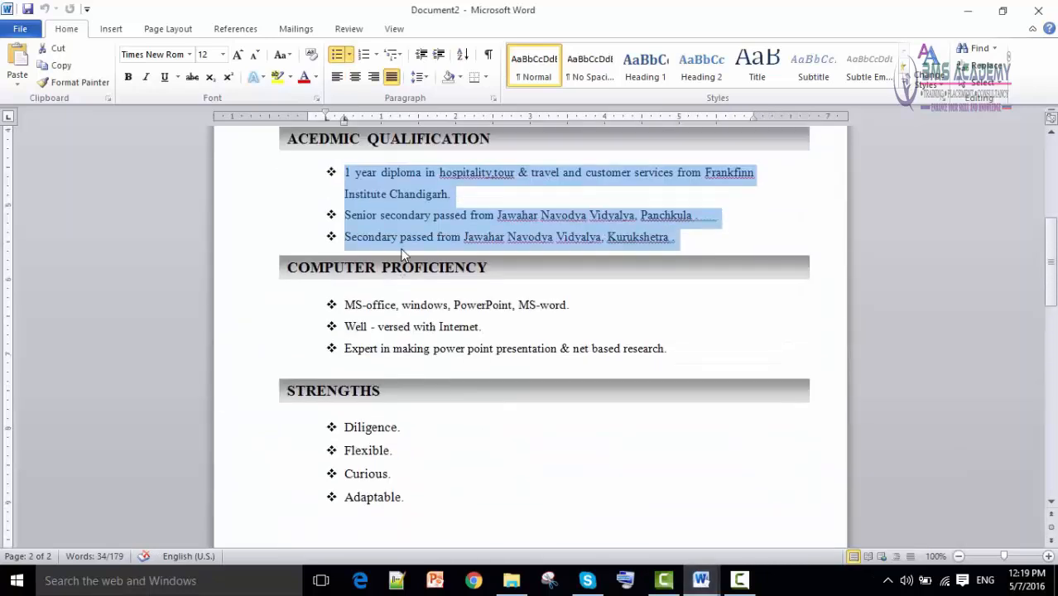
{"action": "left_click", "coordinate": [389, 287]}
{"action": "scroll", "coordinate": [390, 307], "scroll_direction": "down", "scroll_amount": 3}
{"action": "left_click", "coordinate": [392, 292]}
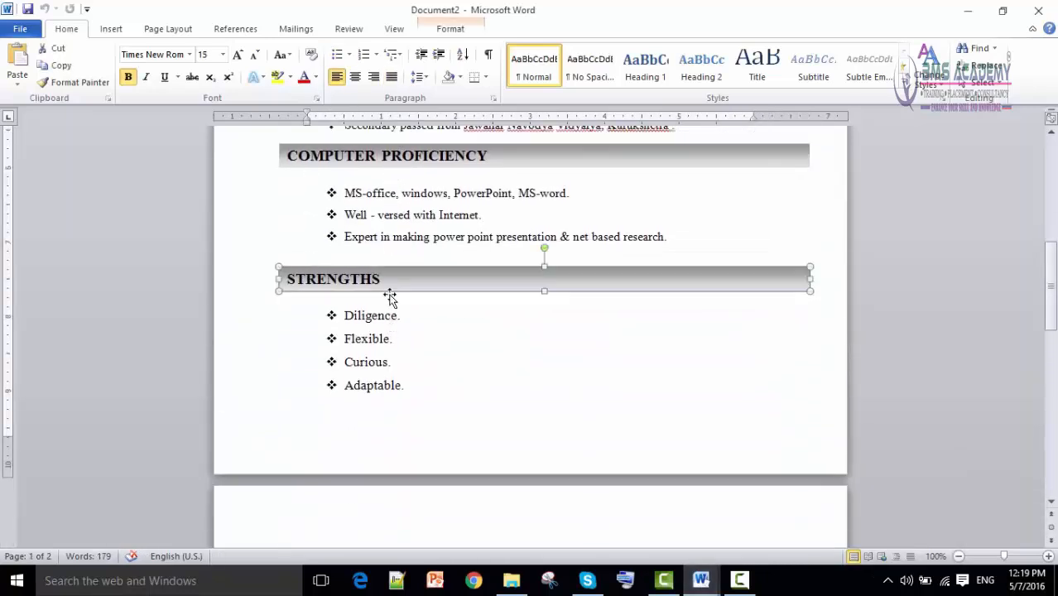
{"action": "scroll", "coordinate": [406, 356], "scroll_direction": "down", "scroll_amount": 4}
{"action": "scroll", "coordinate": [415, 423], "scroll_direction": "down", "scroll_amount": 6}
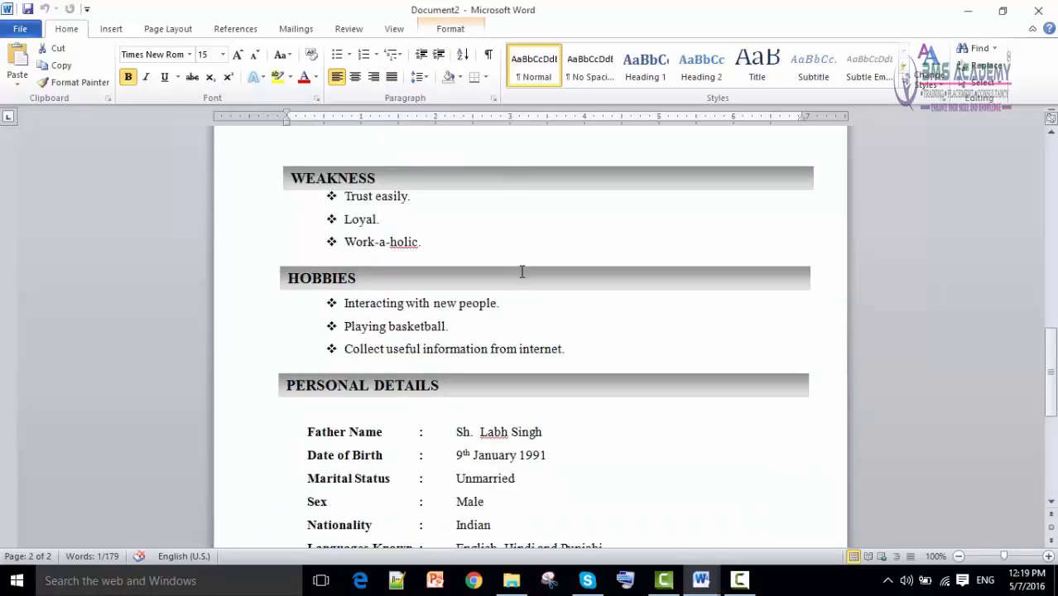
{"action": "scroll", "coordinate": [524, 302], "scroll_direction": "down", "scroll_amount": 6}
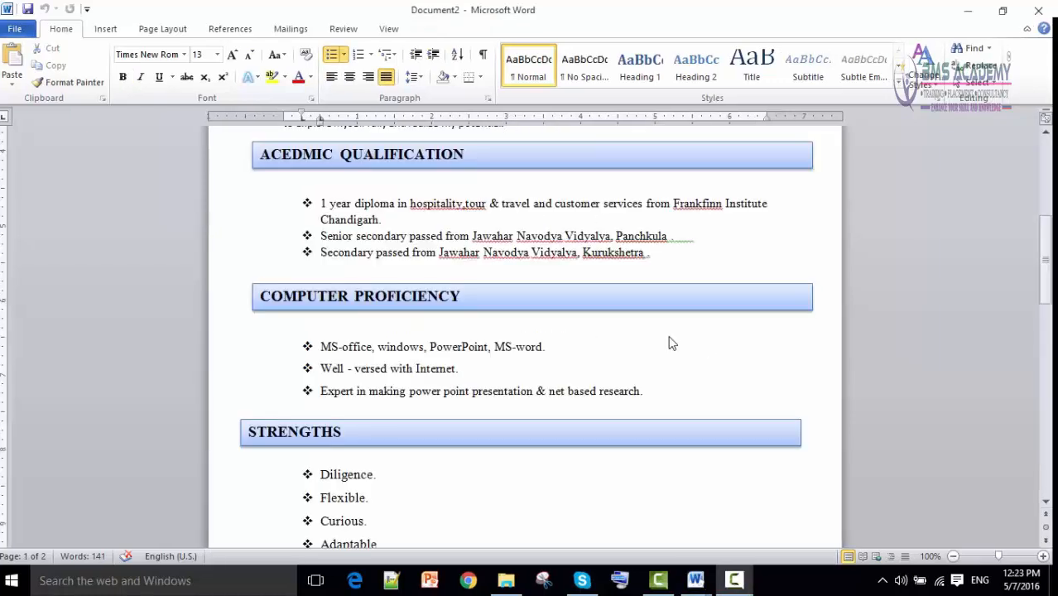
{"action": "scroll", "coordinate": [559, 359], "scroll_direction": "down", "scroll_amount": 6}
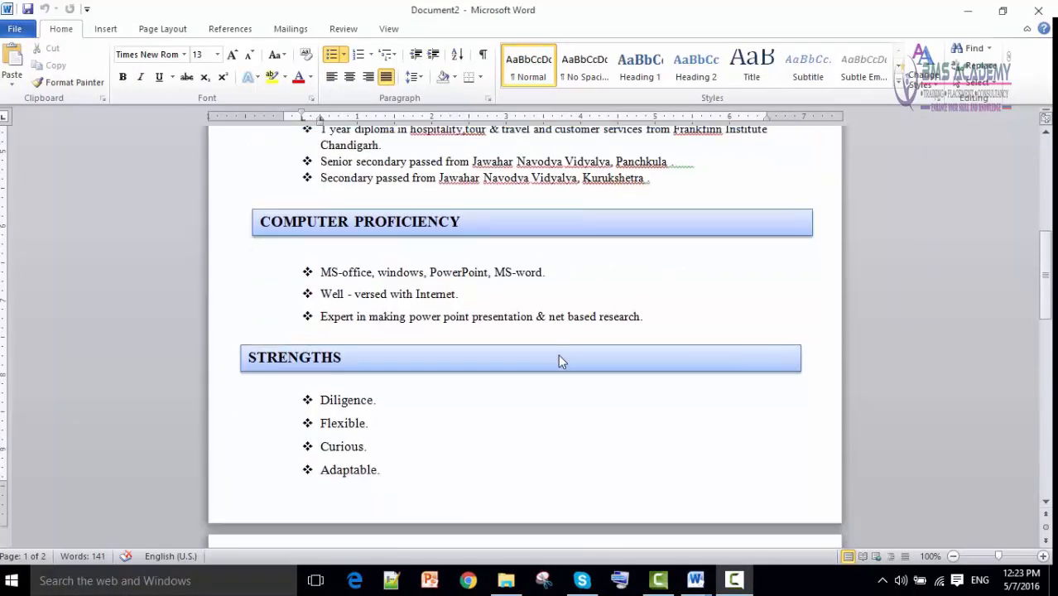
{"action": "scroll", "coordinate": [557, 366], "scroll_direction": "up", "scroll_amount": 5}
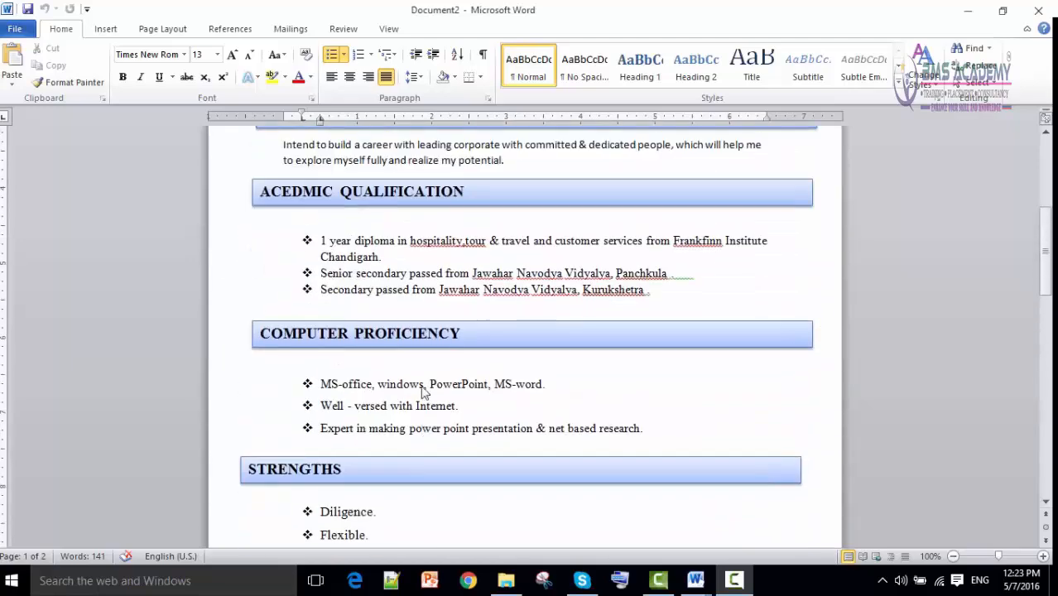
{"action": "scroll", "coordinate": [511, 414], "scroll_direction": "down", "scroll_amount": 1}
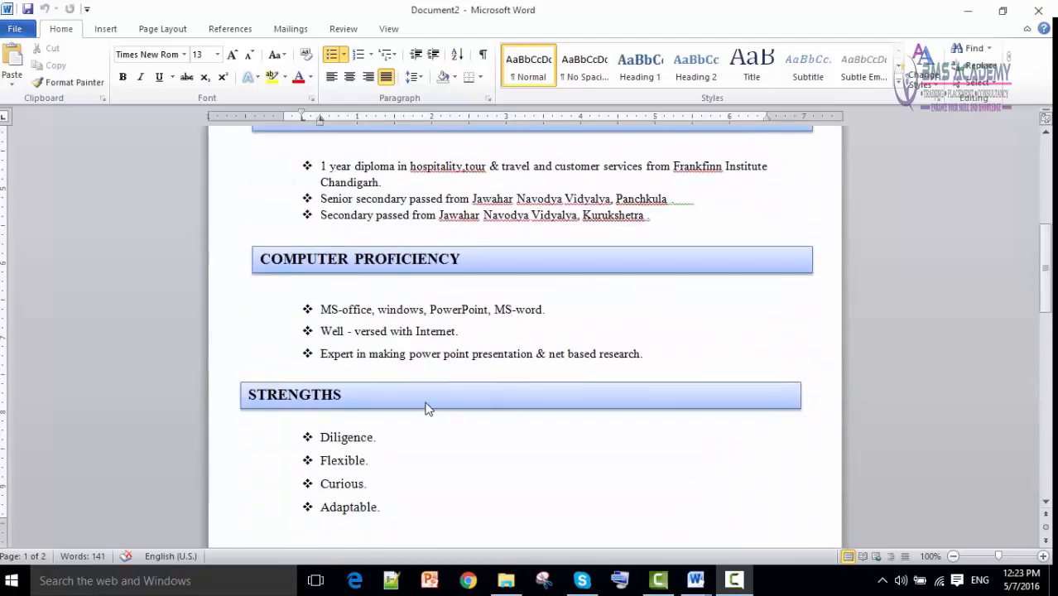
{"action": "scroll", "coordinate": [427, 407], "scroll_direction": "down", "scroll_amount": 6}
{"action": "scroll", "coordinate": [447, 437], "scroll_direction": "up", "scroll_amount": 7}
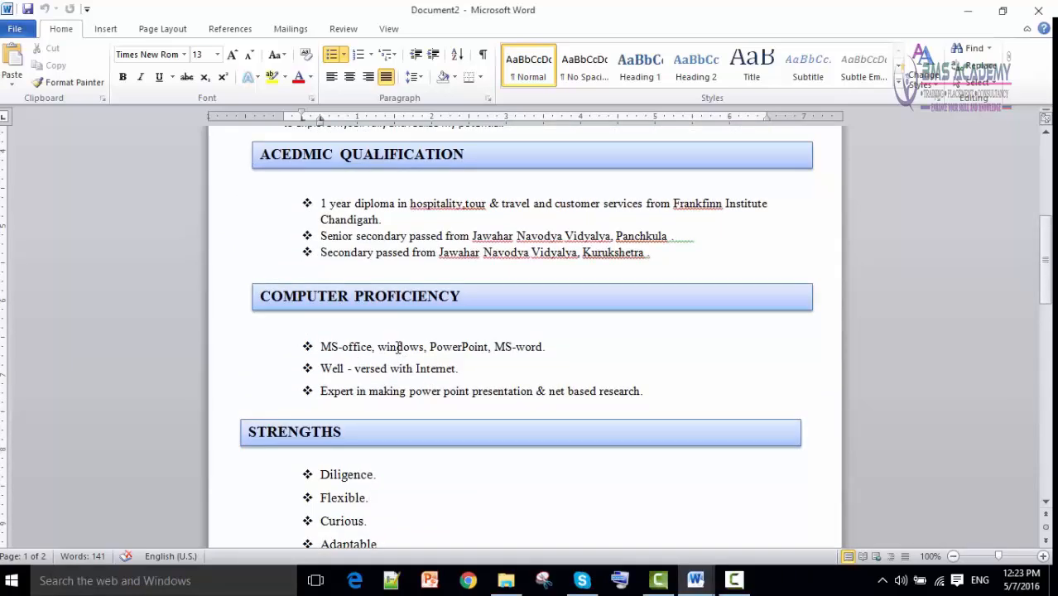
{"action": "left_click_drag", "start_coordinate": [409, 349], "coordinate": [422, 350]}
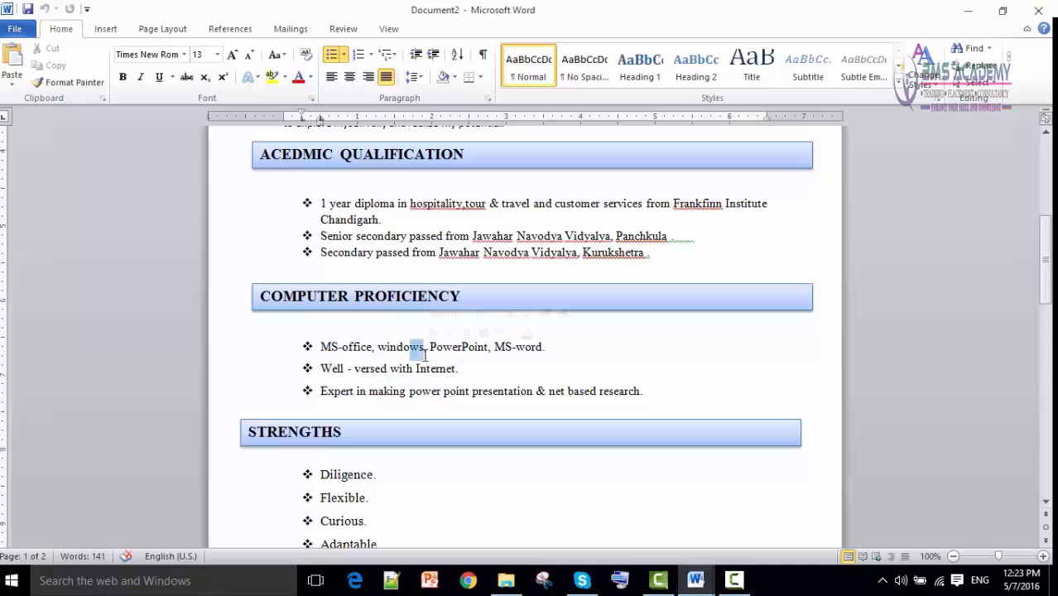
{"action": "left_click", "coordinate": [366, 219]}
{"action": "double_click", "coordinate": [366, 219]}
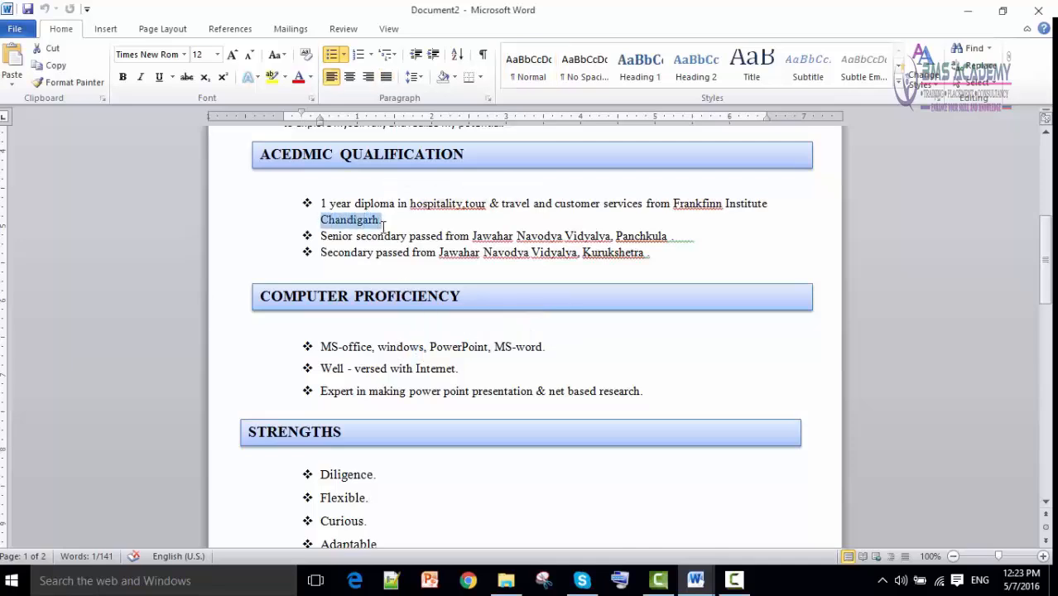
{"action": "scroll", "coordinate": [409, 236], "scroll_direction": "down", "scroll_amount": 2}
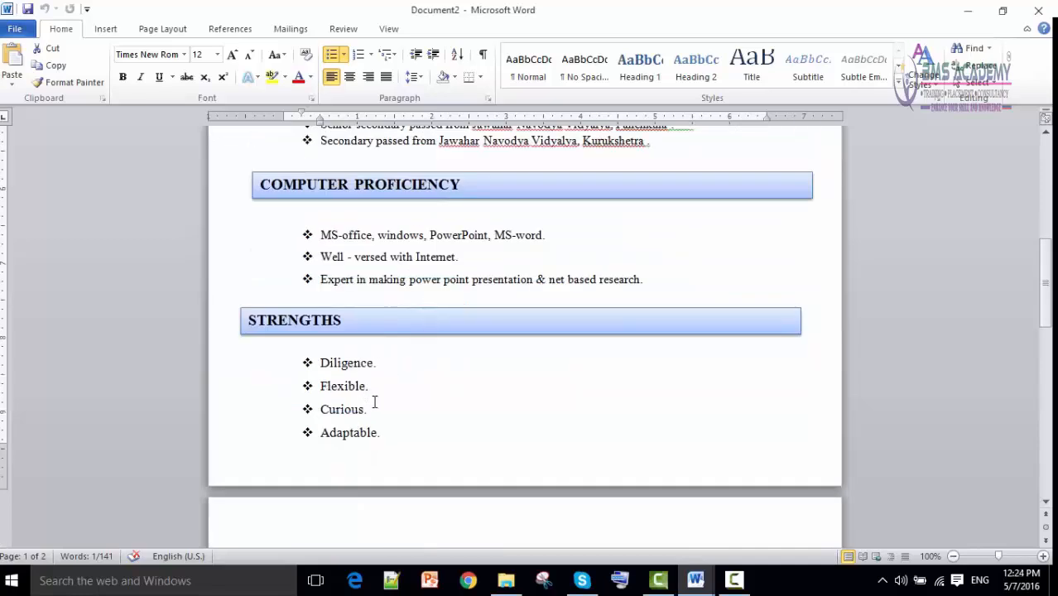
{"action": "scroll", "coordinate": [373, 396], "scroll_direction": "up", "scroll_amount": 1}
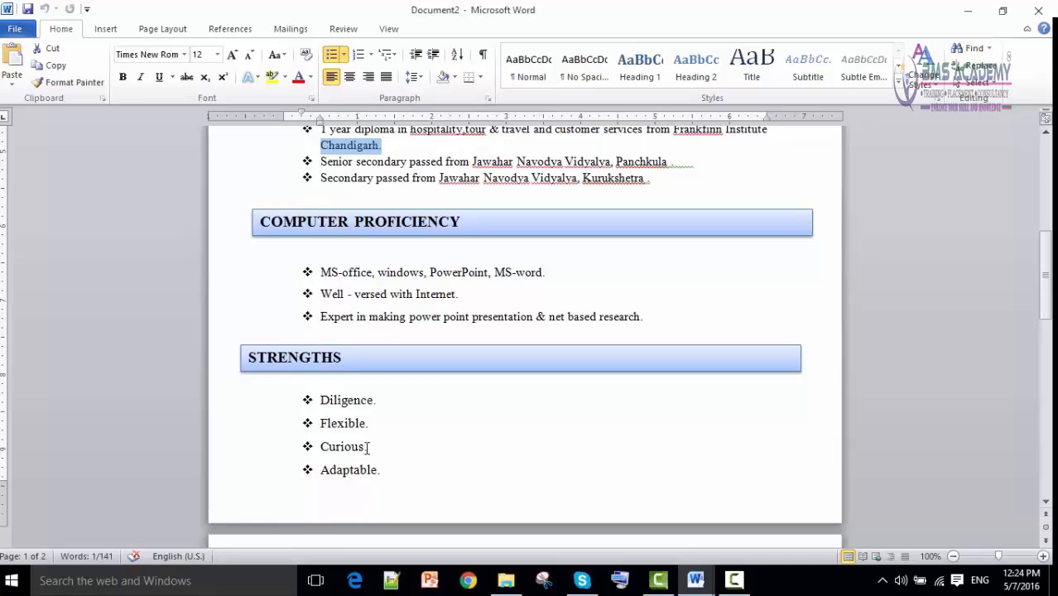
Copy the Curious. formatting onto the Computer Proficiency, Academic Qualification and Career Objective text.
{"action": "left_click_drag", "start_coordinate": [369, 447], "coordinate": [345, 445]}
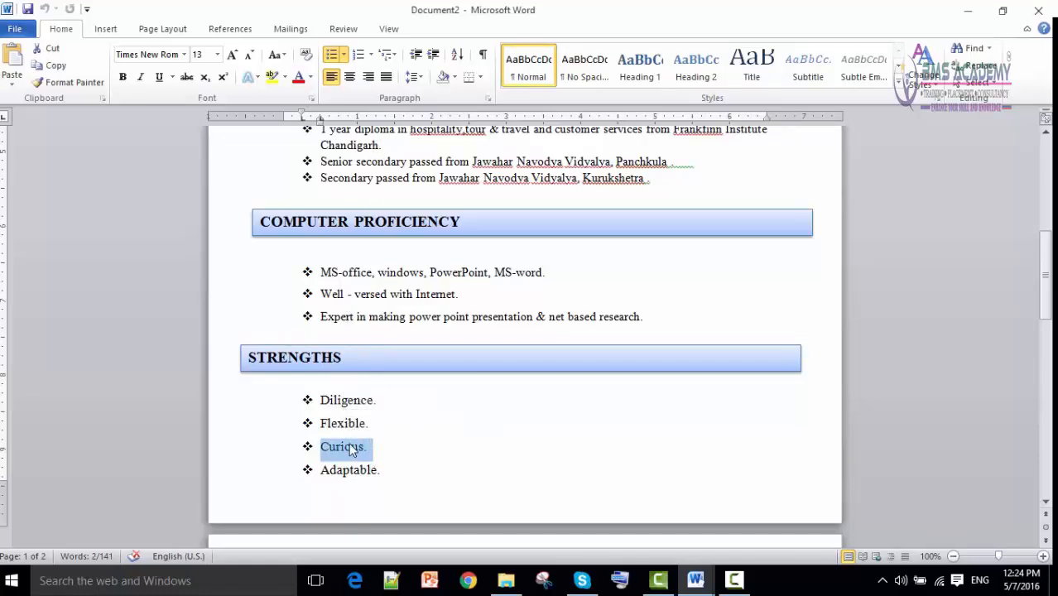
{"action": "left_click", "coordinate": [72, 84]}
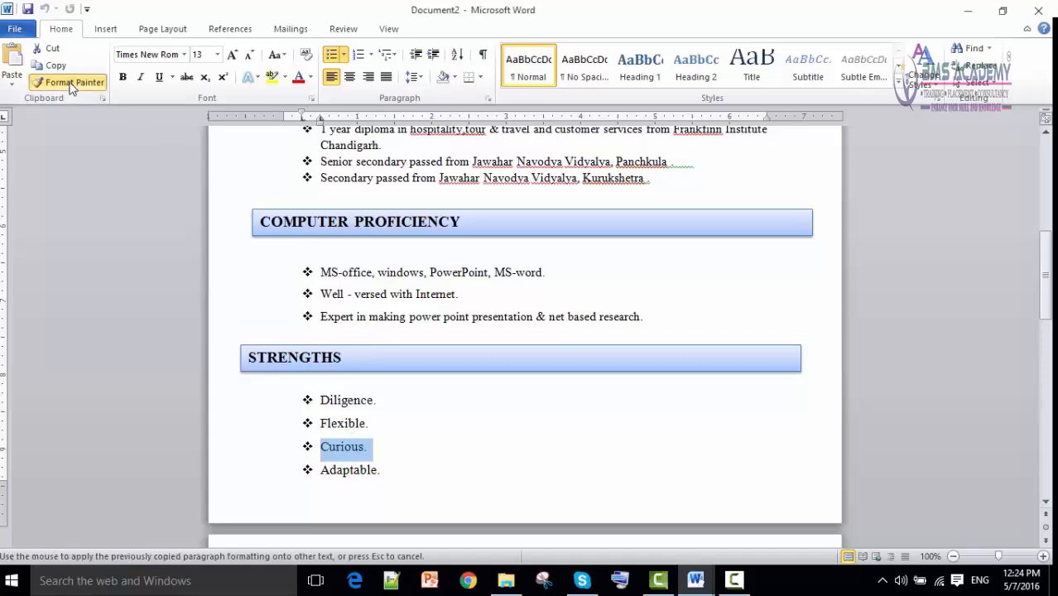
{"action": "mouse_move", "coordinate": [661, 324]}
{"action": "left_mouse_down"}
{"action": "mouse_move", "coordinate": [337, 256]}
{"action": "mouse_move", "coordinate": [325, 274]}
{"action": "left_mouse_up"}
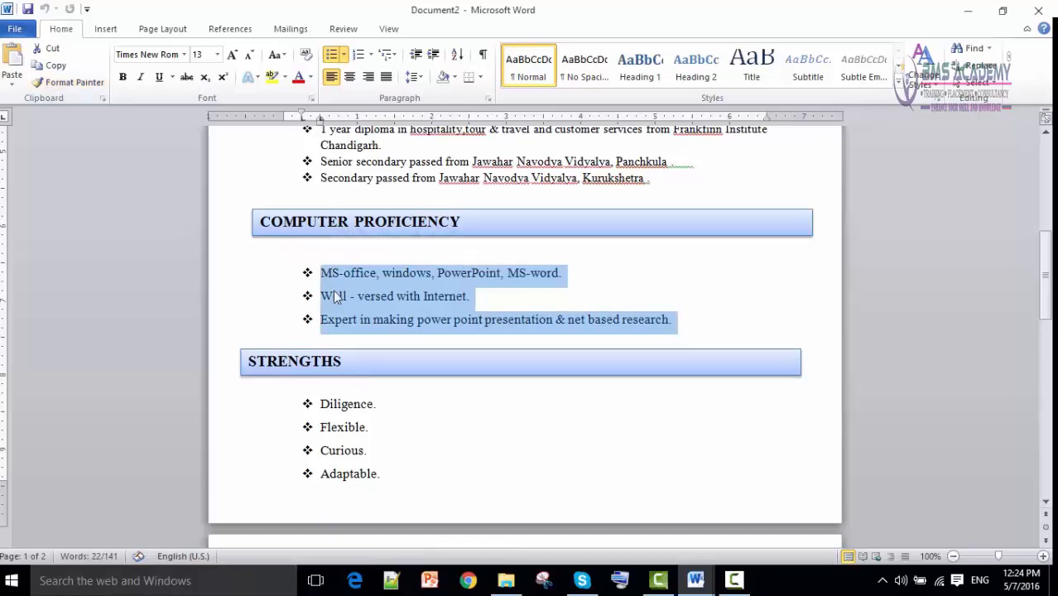
{"action": "scroll", "coordinate": [356, 323], "scroll_direction": "up", "scroll_amount": 2}
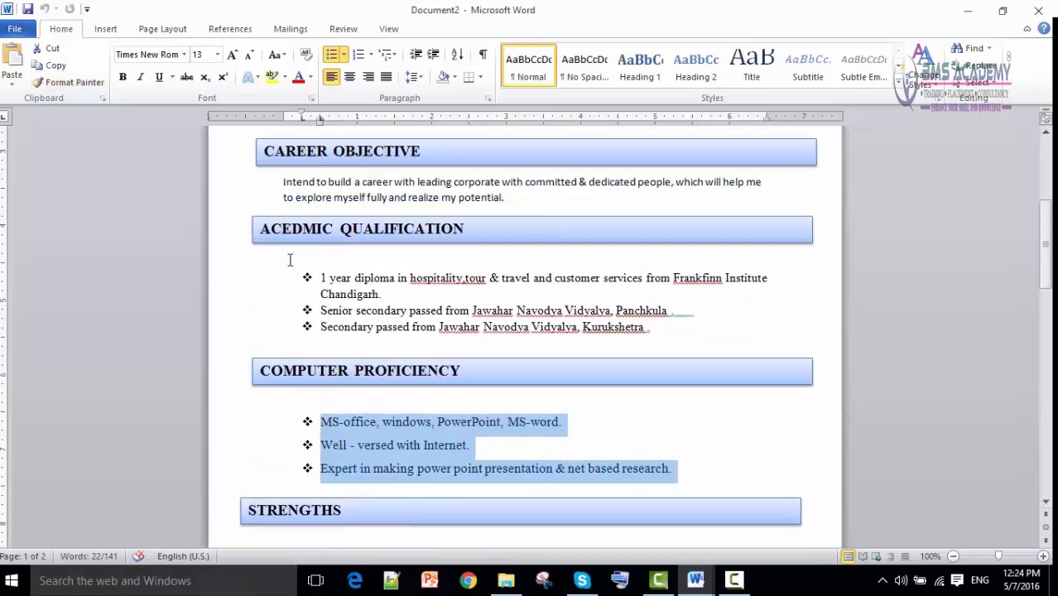
{"action": "left_click_drag", "start_coordinate": [679, 329], "coordinate": [324, 290]}
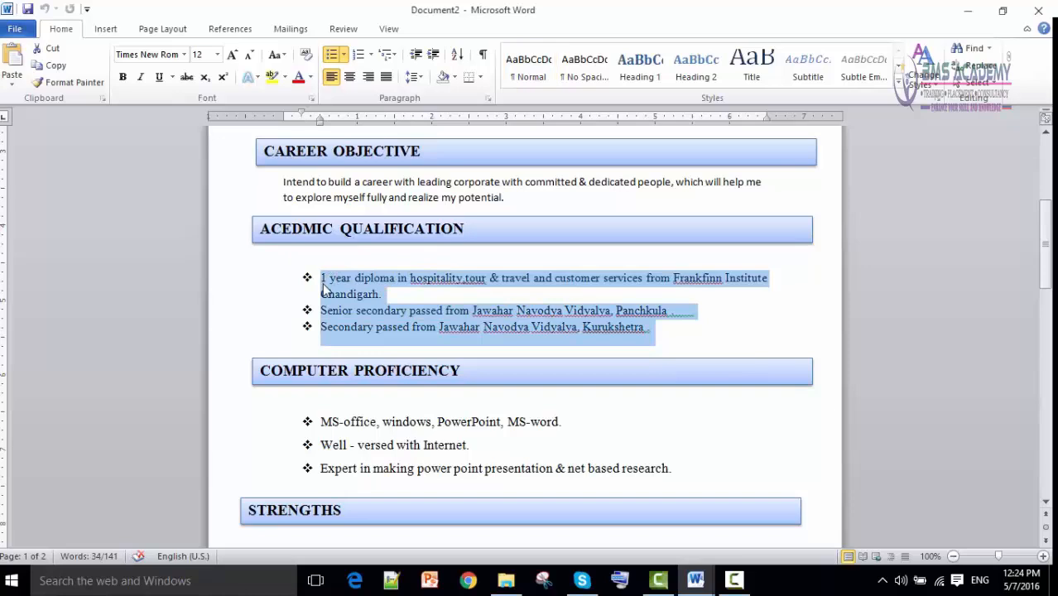
{"action": "key", "text": "ctrl+shift+v"}
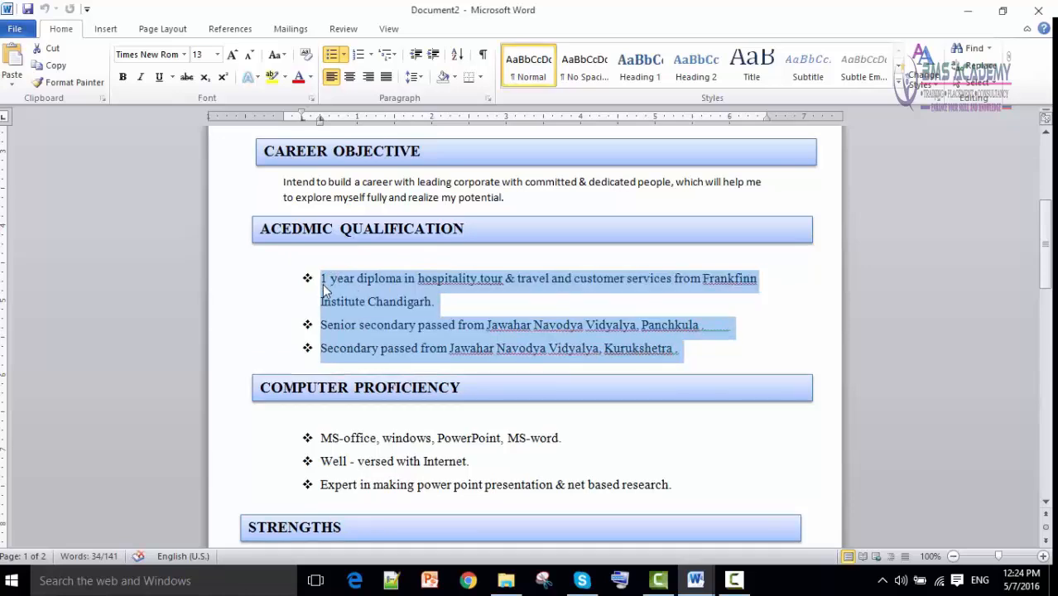
{"action": "left_click_drag", "start_coordinate": [508, 202], "coordinate": [293, 185]}
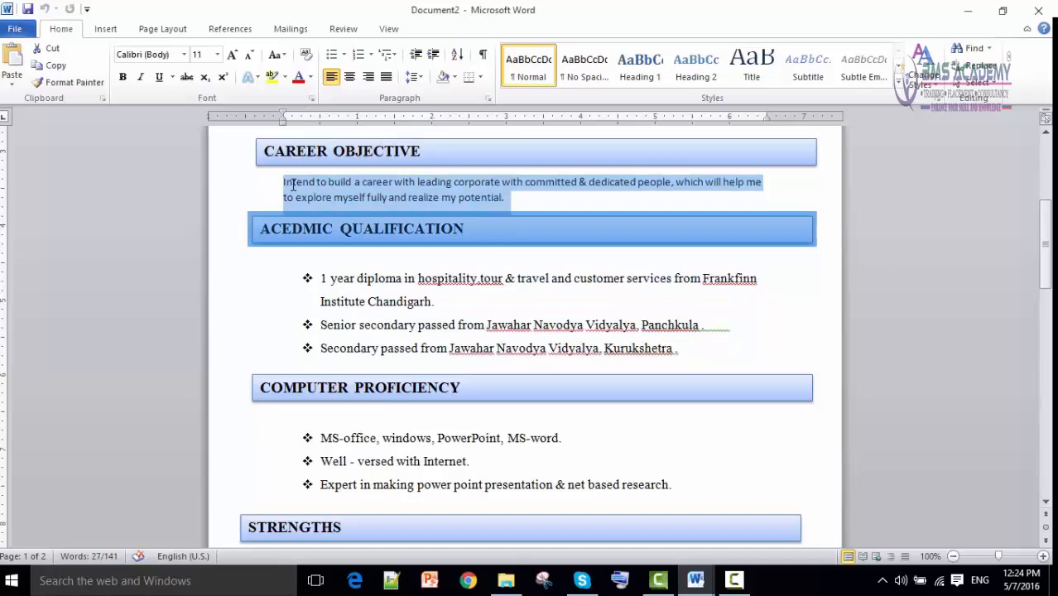
{"action": "key", "text": "ctrl+shift+v"}
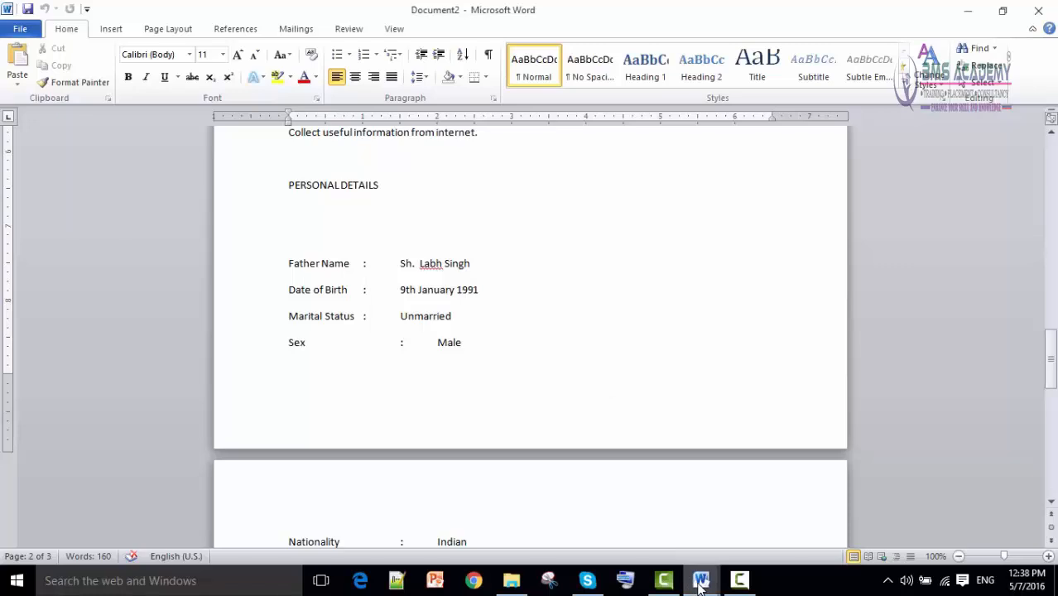
Copy the HOBBIES heading box and paste it, with its formatting, below the hobbies list.
{"action": "mouse_move", "coordinate": [701, 580]}
{"action": "left_click", "coordinate": [577, 540]}
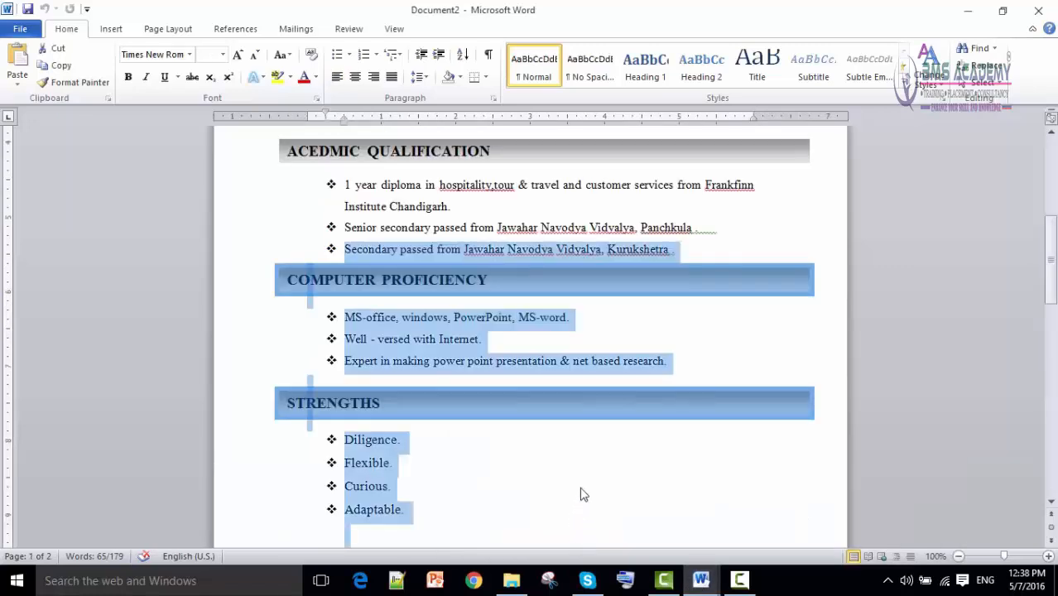
{"action": "scroll", "coordinate": [581, 495], "scroll_direction": "down", "scroll_amount": 10}
{"action": "scroll", "coordinate": [581, 494], "scroll_direction": "down", "scroll_amount": 3}
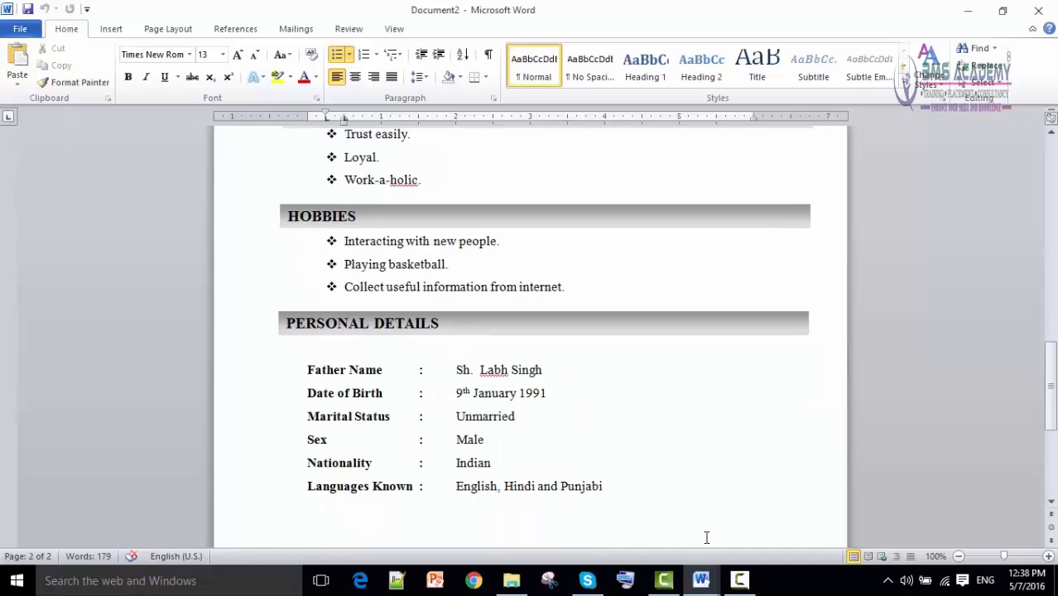
{"action": "mouse_move", "coordinate": [701, 580]}
{"action": "left_click", "coordinate": [639, 522]}
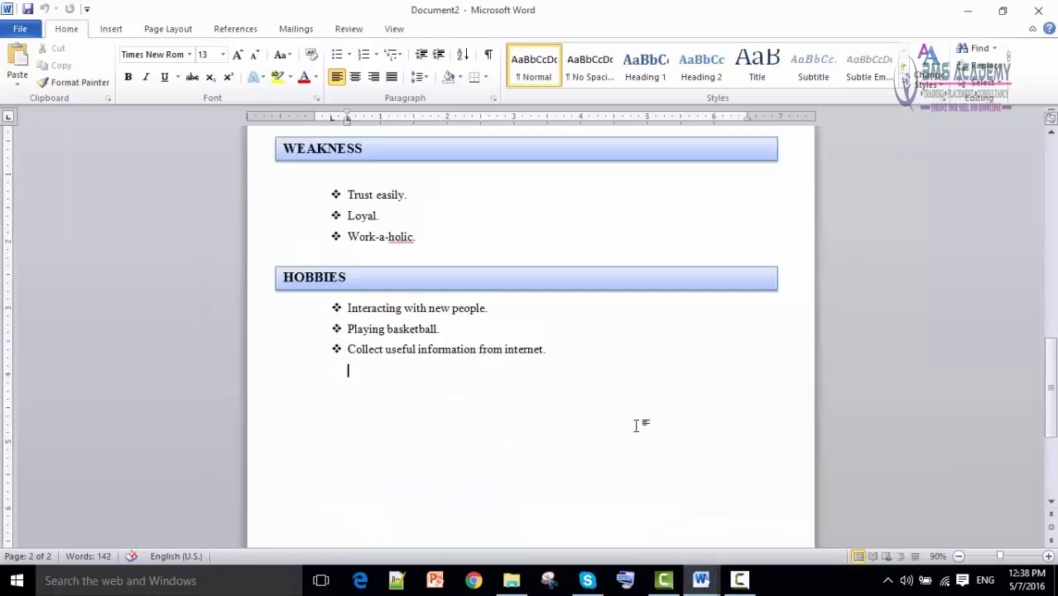
{"action": "left_click", "coordinate": [515, 280]}
{"action": "right_click", "coordinate": [515, 269]}
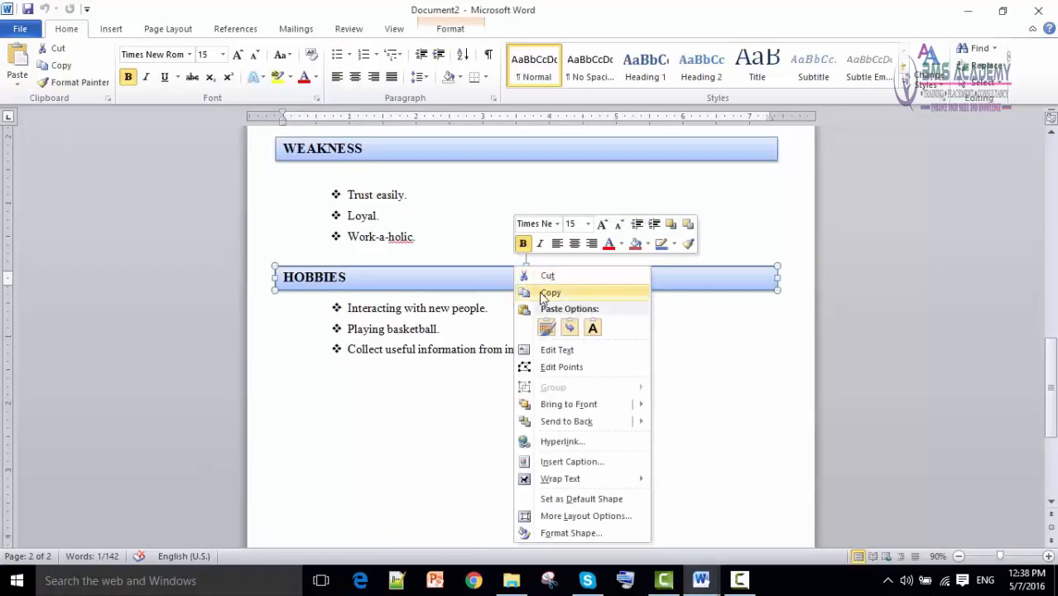
{"action": "left_click", "coordinate": [545, 294]}
{"action": "left_click", "coordinate": [359, 396]}
{"action": "right_click", "coordinate": [361, 398]}
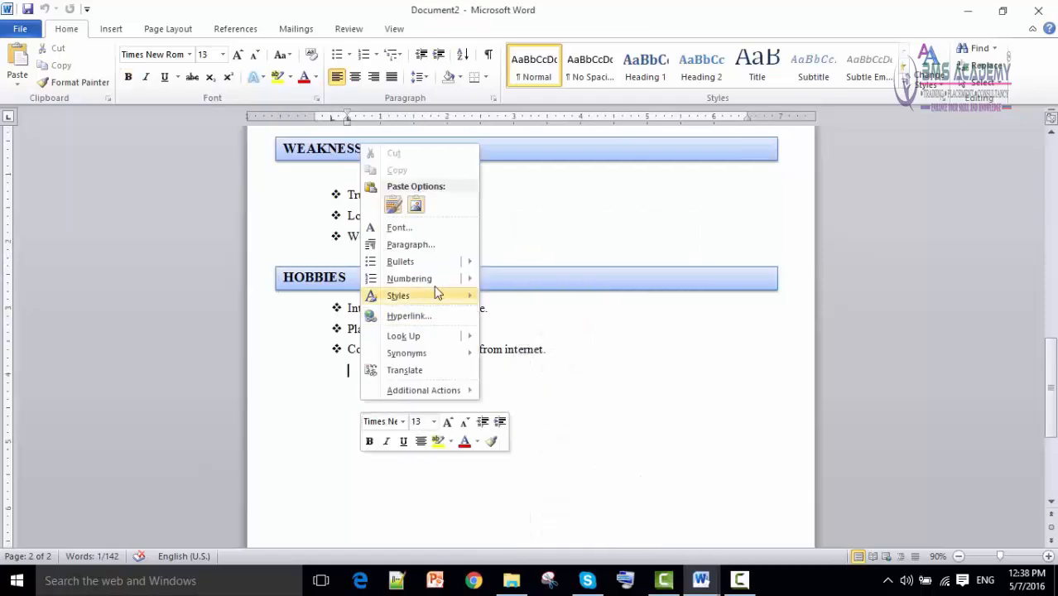
{"action": "left_click", "coordinate": [395, 206]}
{"action": "left_click_drag", "start_coordinate": [430, 305], "coordinate": [423, 395]}
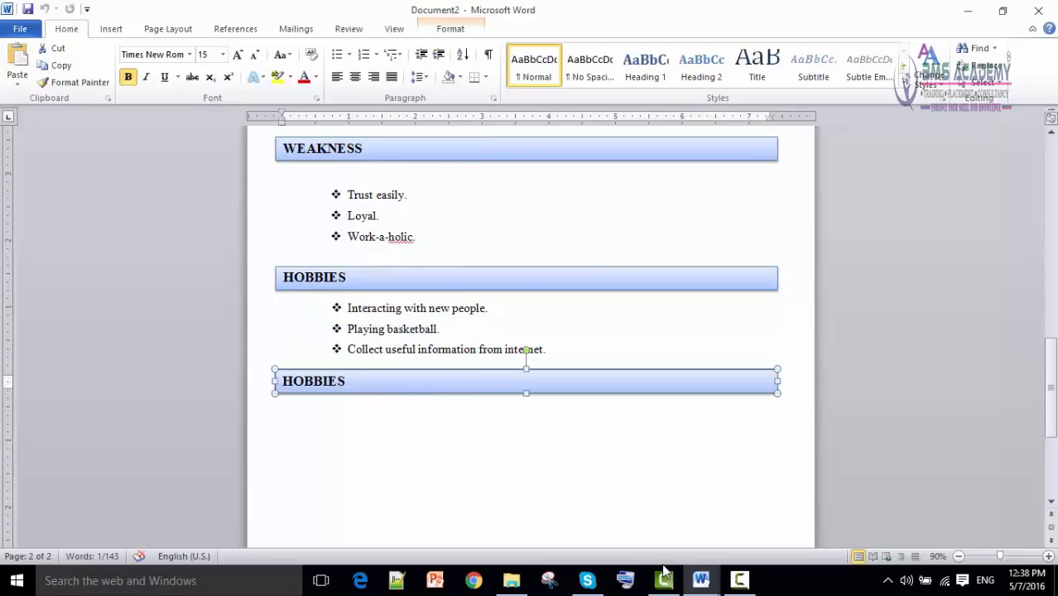
Replace HOBBIES in the pasted heading with PERSONAL DETAILS copied from the plain-text draft.
{"action": "left_click", "coordinate": [706, 582]}
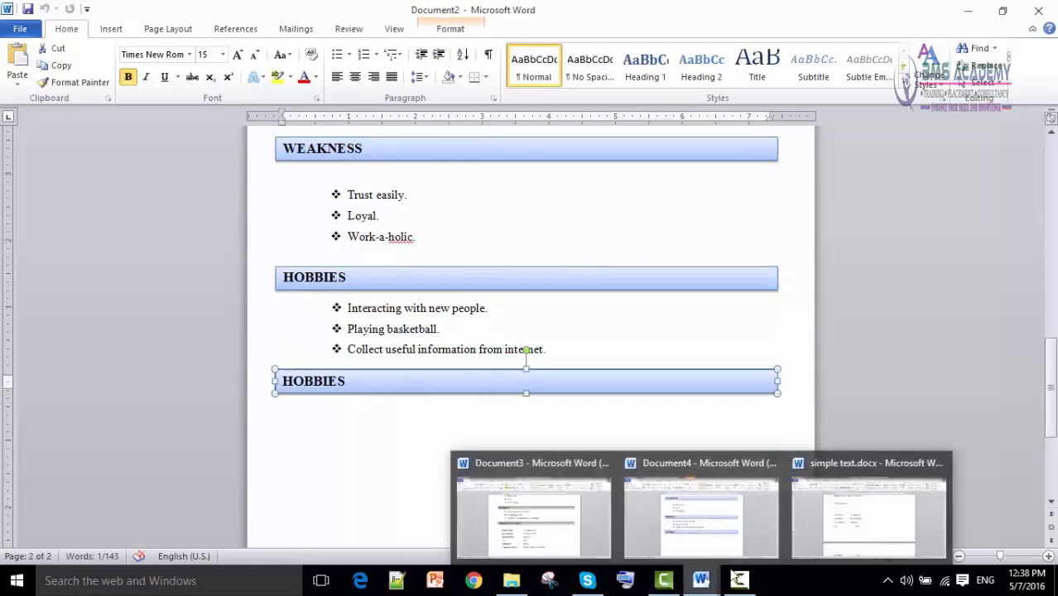
{"action": "left_click", "coordinate": [828, 517]}
{"action": "scroll", "coordinate": [541, 326], "scroll_direction": "down", "scroll_amount": 1}
{"action": "left_click_drag", "start_coordinate": [397, 152], "coordinate": [298, 136]}
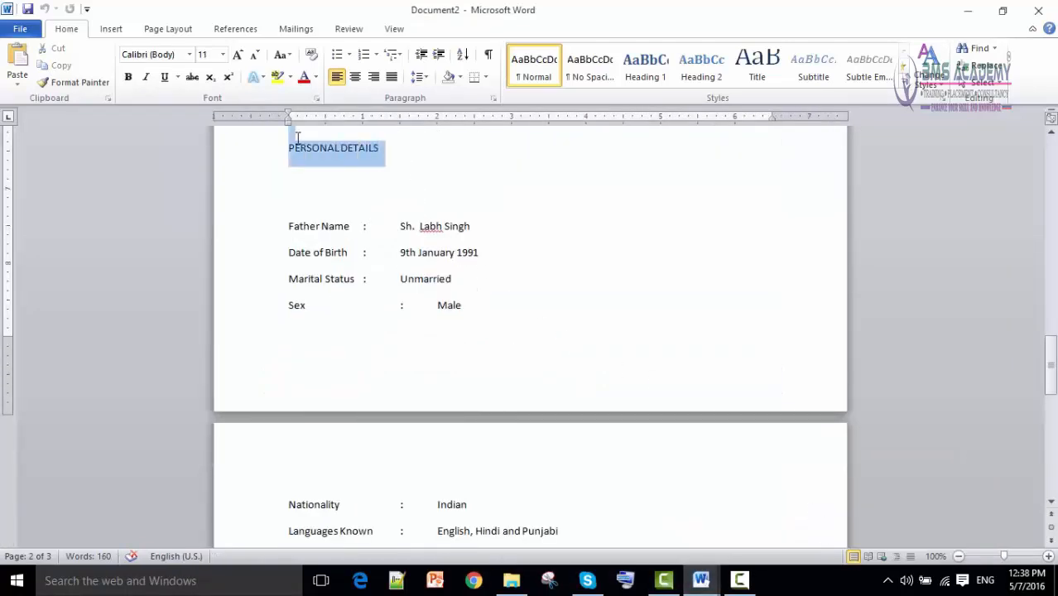
{"action": "right_click", "coordinate": [299, 149]}
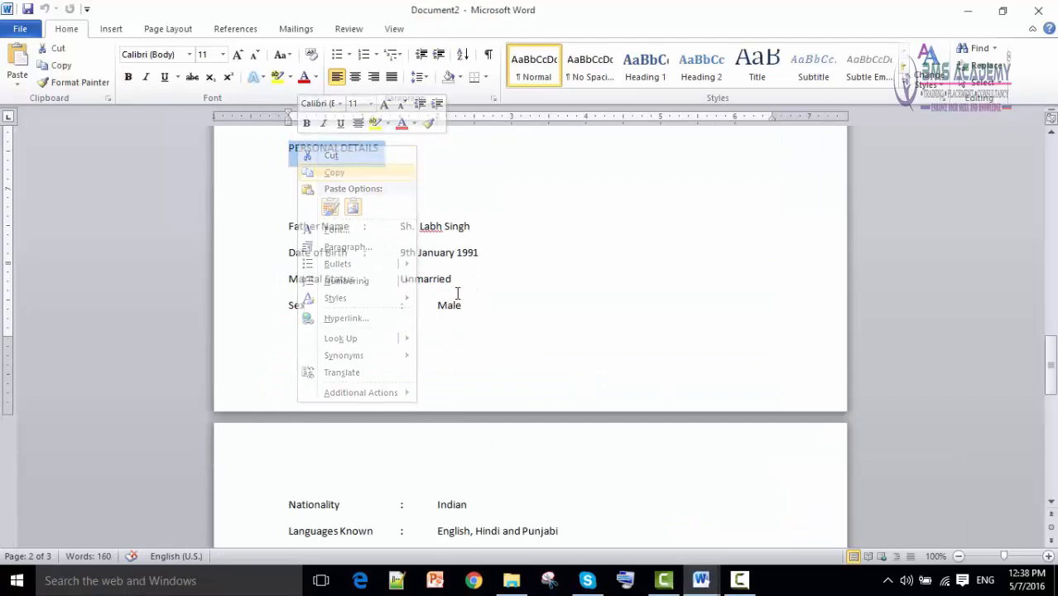
{"action": "left_click", "coordinate": [701, 580]}
{"action": "left_click", "coordinate": [530, 513]}
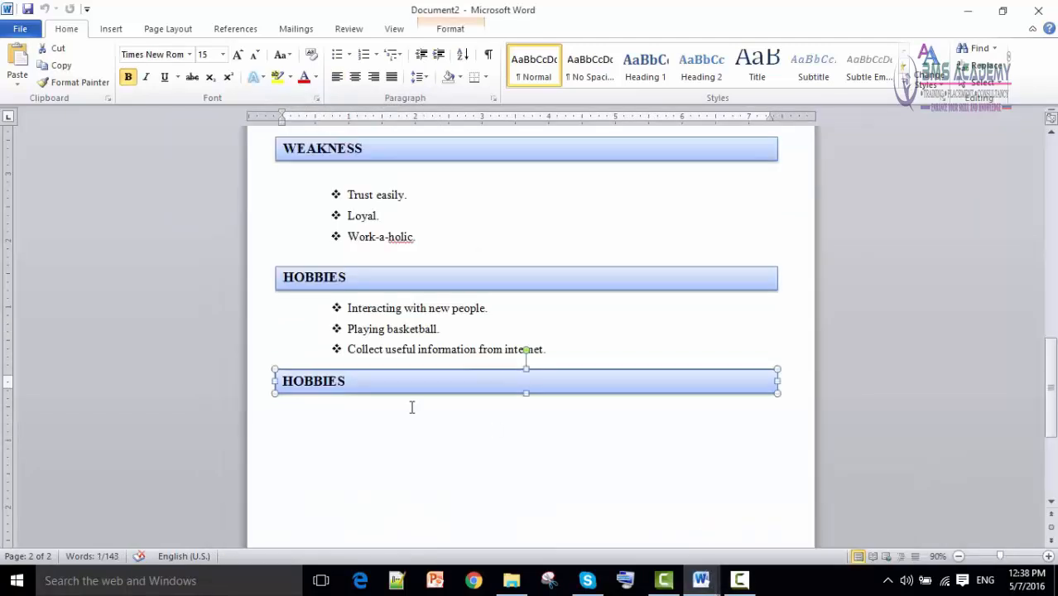
{"action": "double_click", "coordinate": [325, 383]}
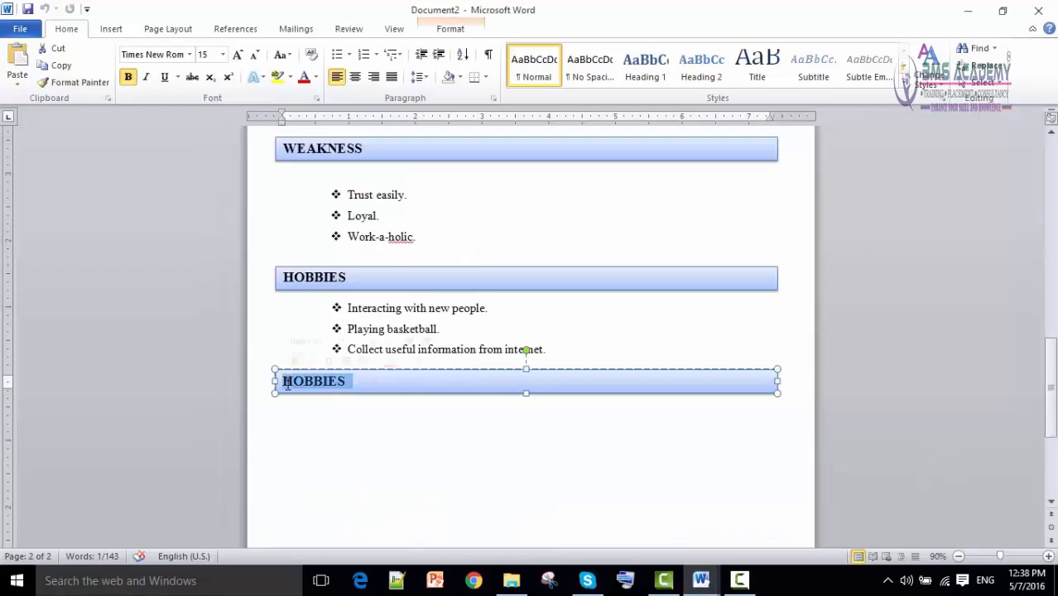
{"action": "key", "text": "ctrl+v"}
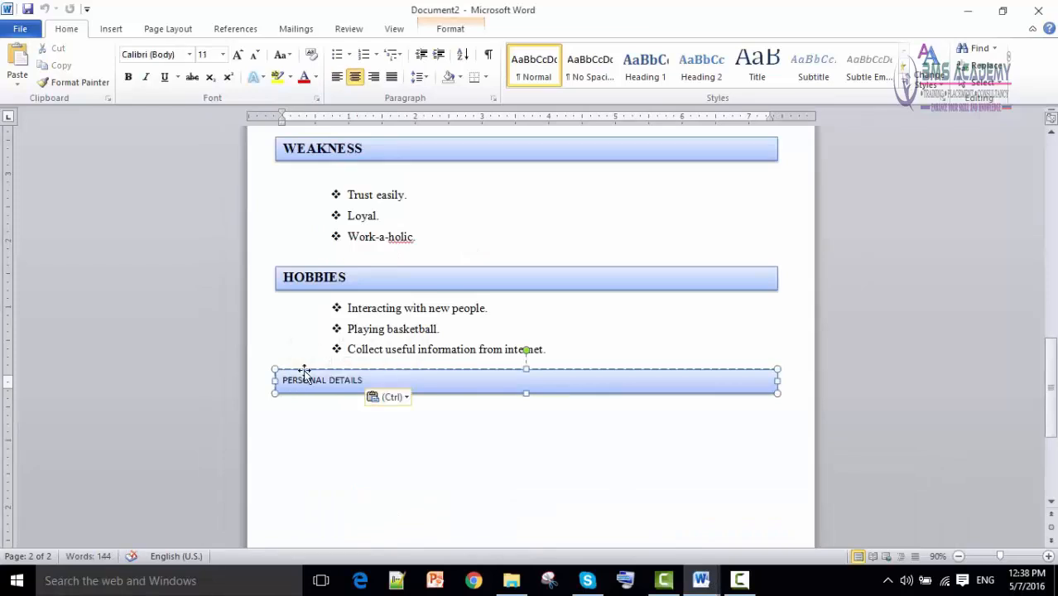
Apply the HOBBIES heading's text formatting to PERSONAL DETAILS with Format Painter.
{"action": "left_click_drag", "start_coordinate": [356, 277], "coordinate": [314, 277]}
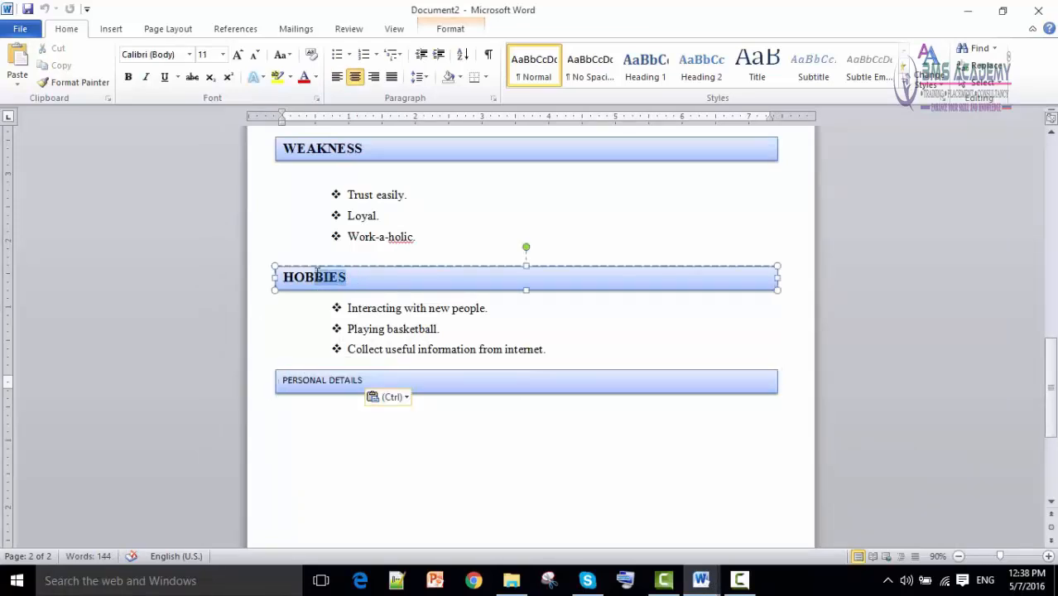
{"action": "left_click", "coordinate": [87, 85]}
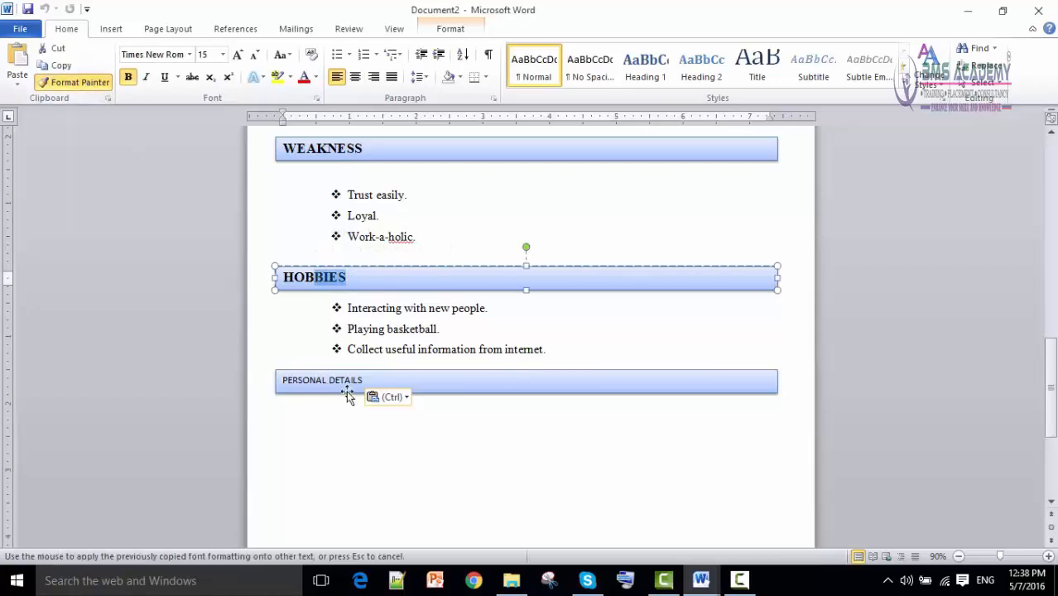
{"action": "left_click_drag", "start_coordinate": [362, 381], "coordinate": [282, 382]}
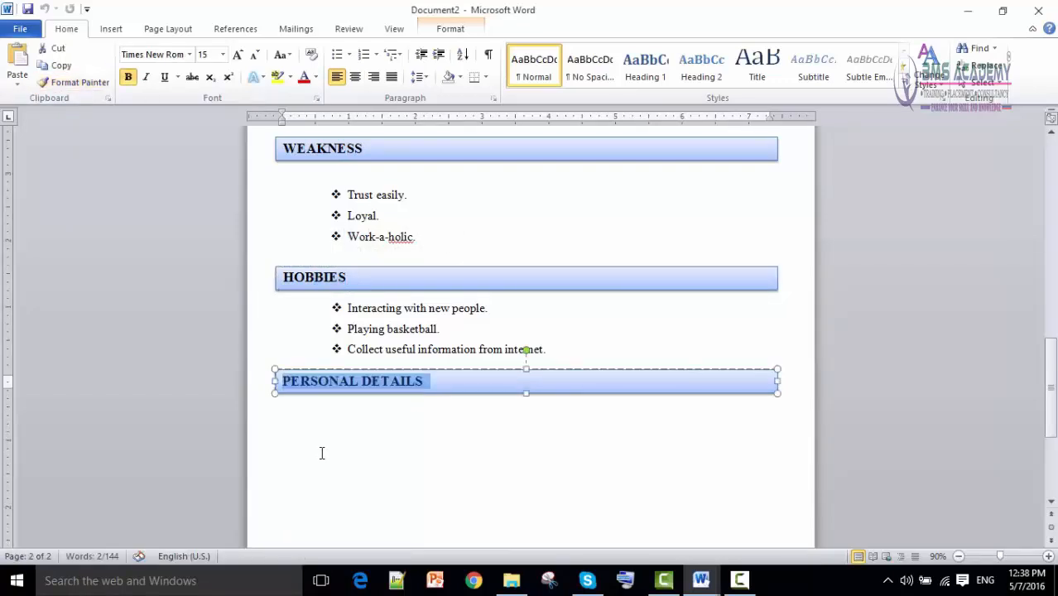
{"action": "left_click", "coordinate": [454, 460]}
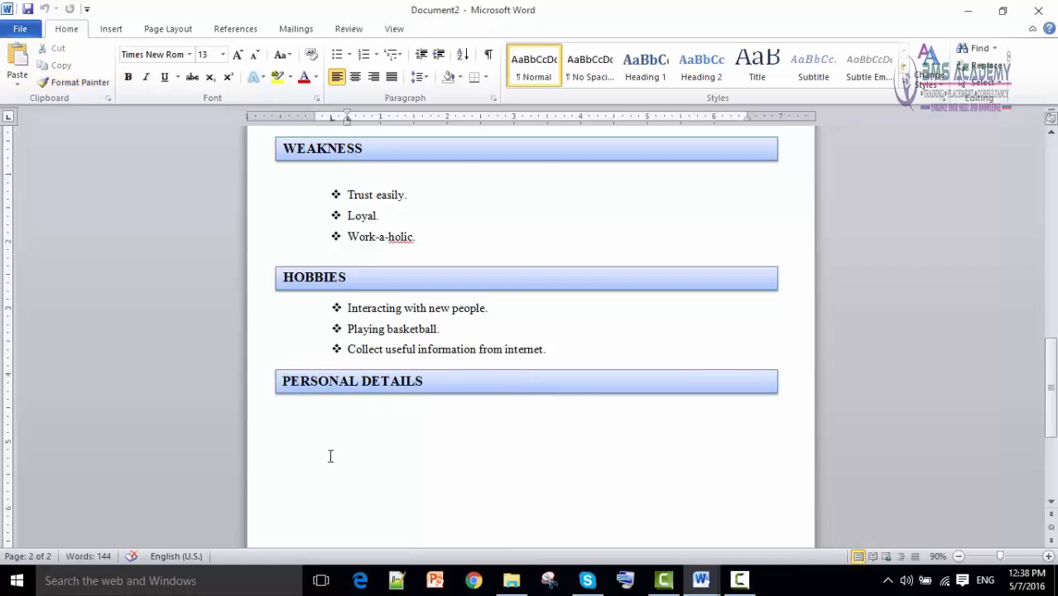
{"action": "left_click", "coordinate": [338, 423]}
{"action": "mouse_move", "coordinate": [701, 580]}
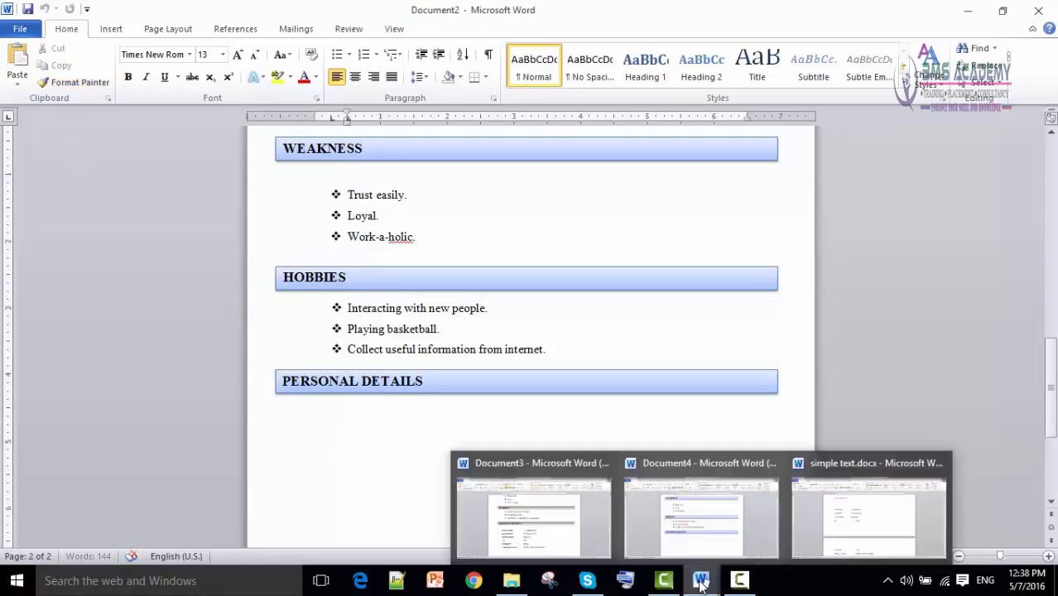
{"action": "left_click", "coordinate": [592, 532]}
{"action": "scroll", "coordinate": [462, 437], "scroll_direction": "down", "scroll_amount": 1}
{"action": "left_click_drag", "start_coordinate": [308, 295], "coordinate": [397, 296]}
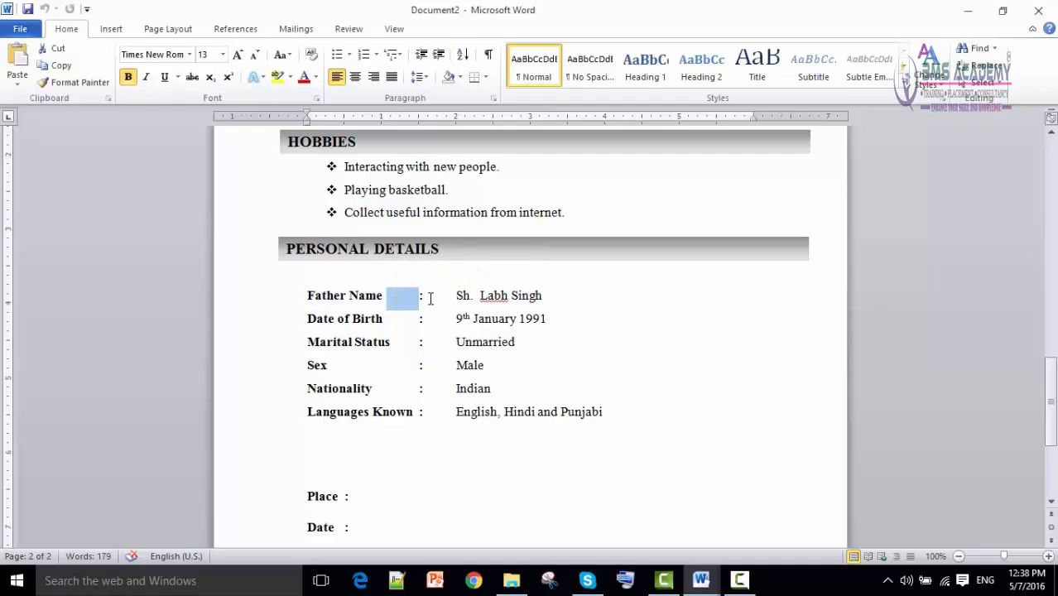
{"action": "left_click", "coordinate": [427, 299]}
{"action": "left_click_drag", "start_coordinate": [429, 299], "coordinate": [548, 304]}
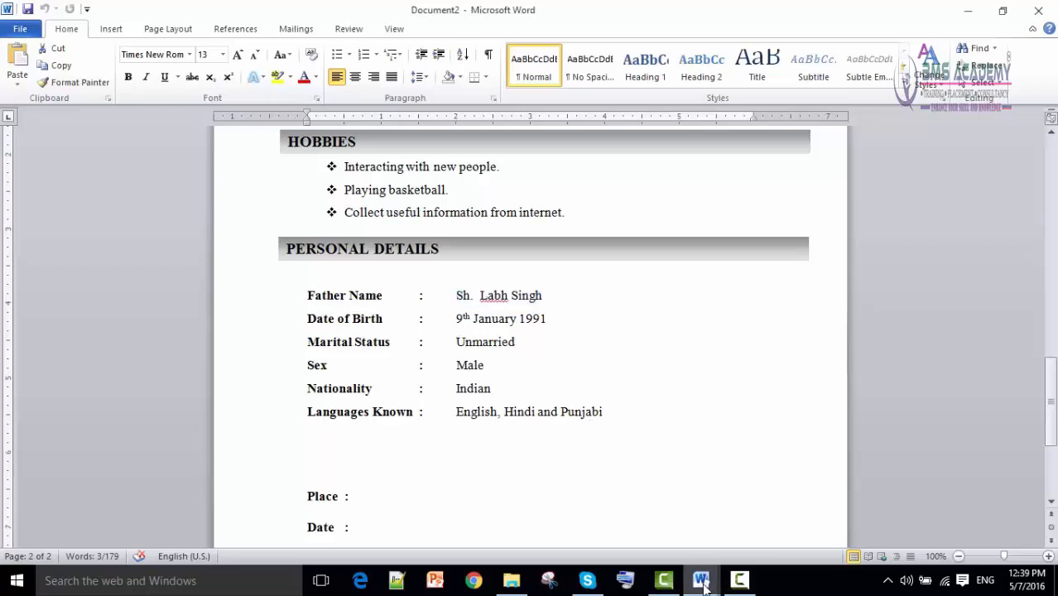
Add a tab-aligned 'Father Name : ' line followed by the father's name.
{"action": "mouse_move", "coordinate": [702, 584]}
{"action": "left_click", "coordinate": [645, 534]}
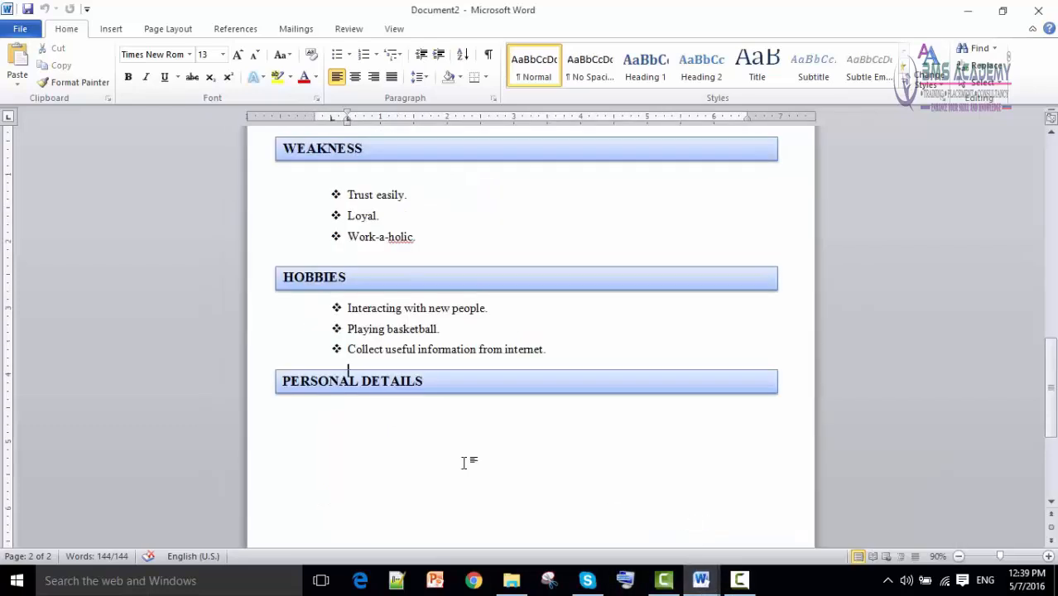
{"action": "left_click", "coordinate": [336, 440]}
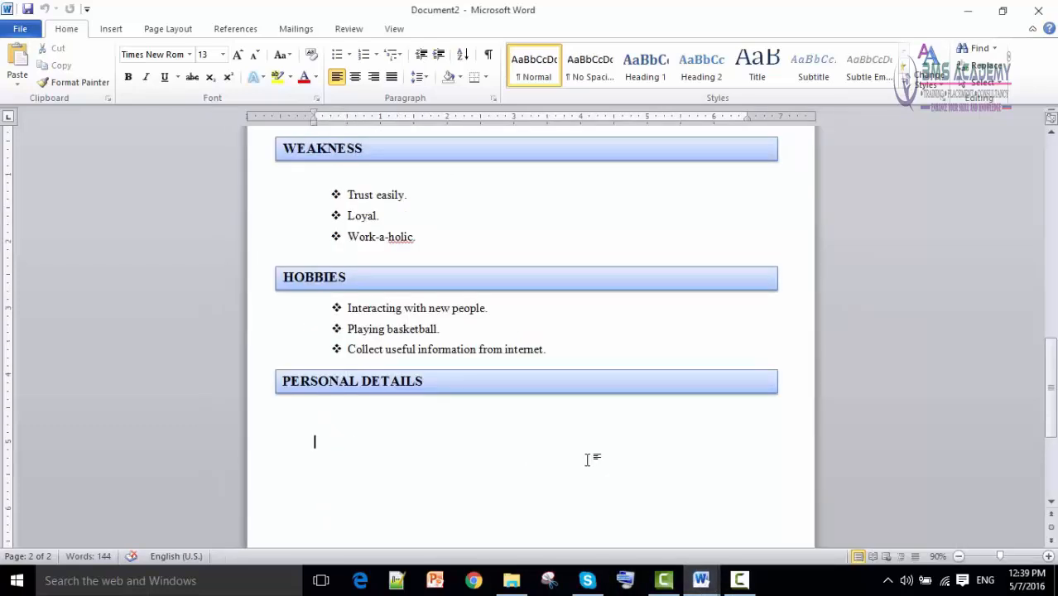
{"action": "type", "text": "Father Name"}
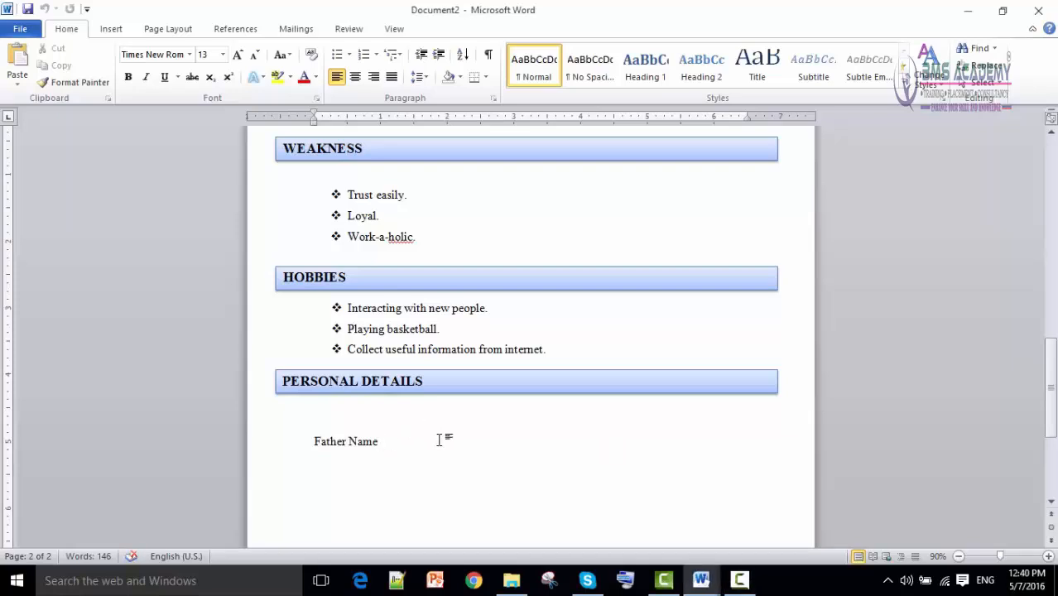
{"action": "key", "text": "Tab"}
{"action": "type", "text": ":"}
{"action": "key", "text": "Tab"}
{"action": "left_click", "coordinate": [443, 442]}
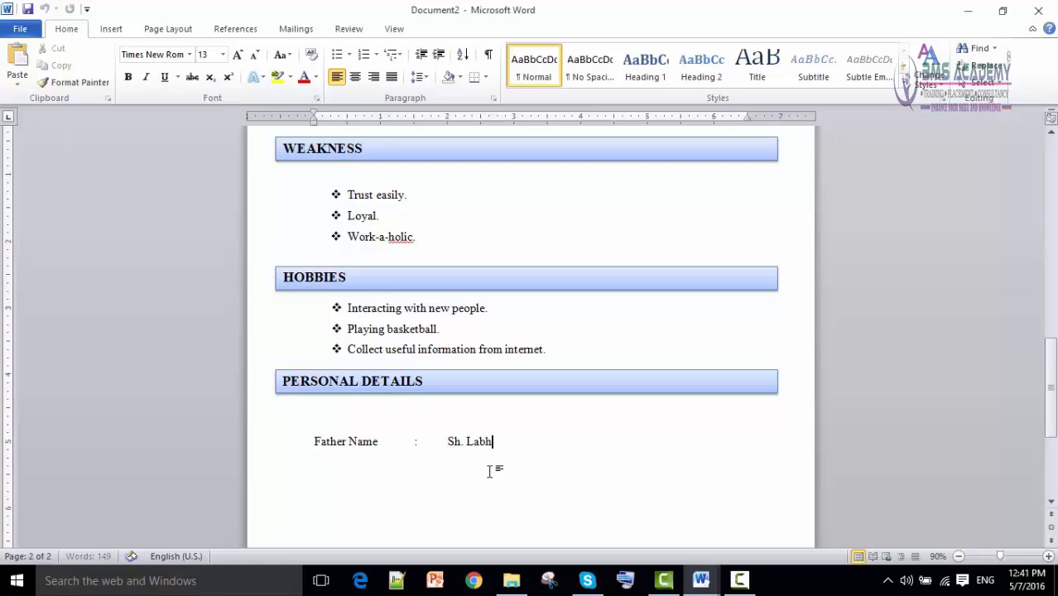
{"action": "type", "text": "gh"}
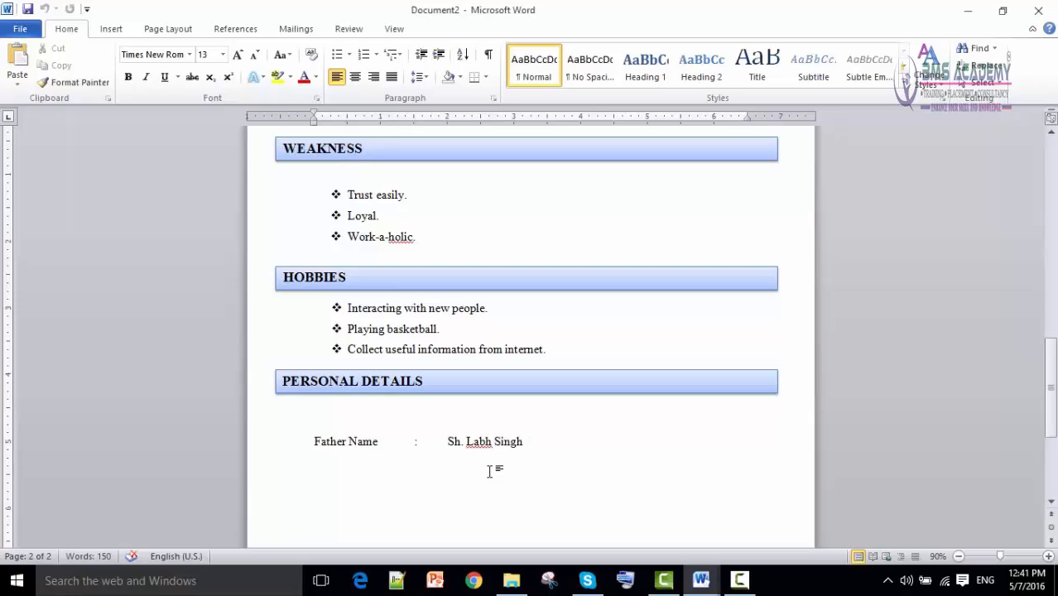
{"action": "key", "text": "Return"}
{"action": "type", "text": "Date Of Birth"}
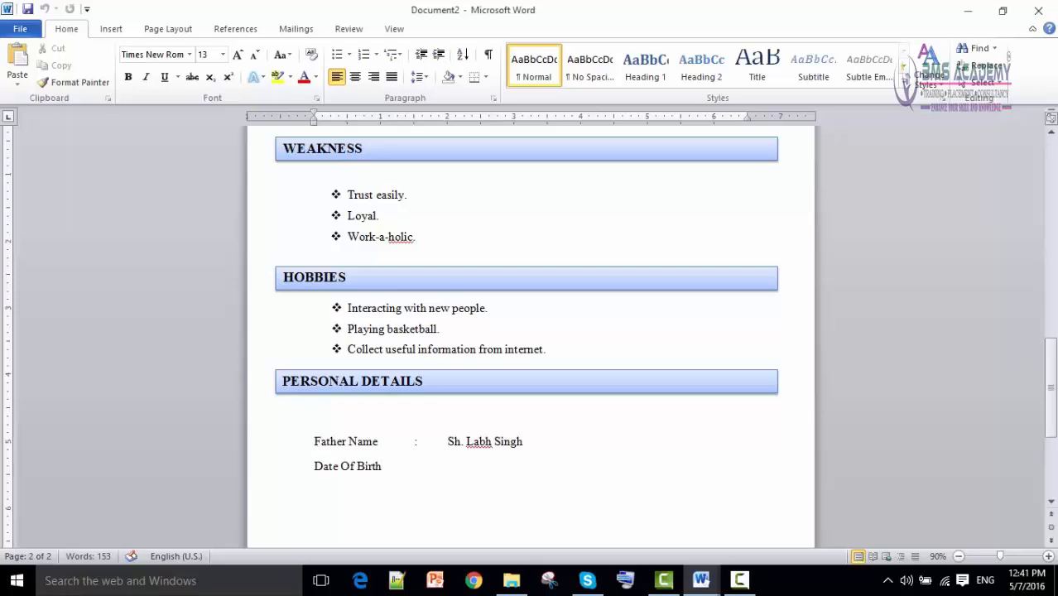
{"action": "key", "text": "Tab"}
{"action": "type", "text": ":"}
{"action": "key", "text": "Tab"}
{"action": "type", "text": "9 january"}
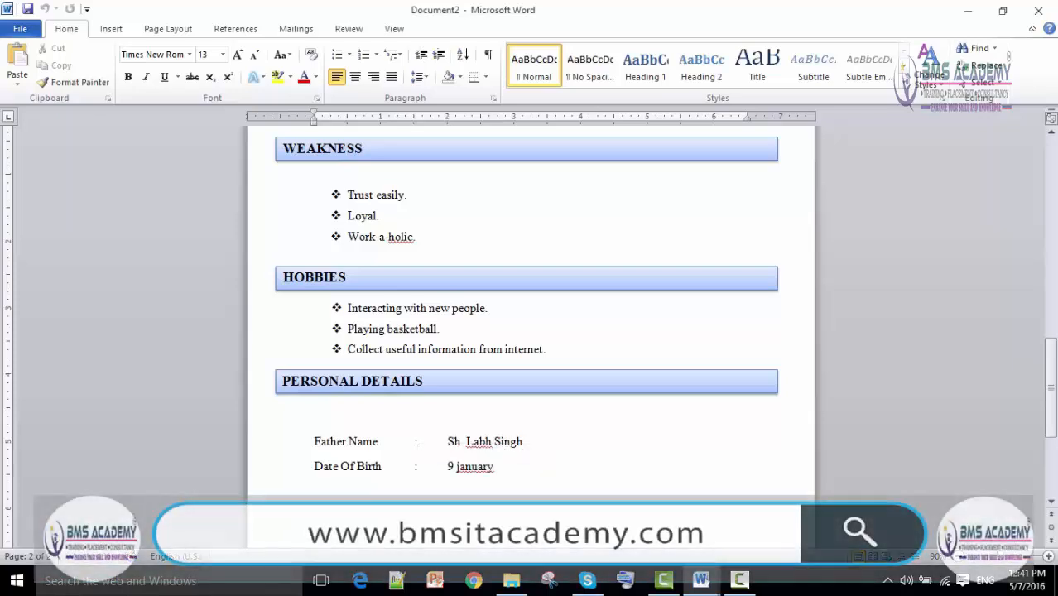
{"action": "key", "text": "BackSpace"}
{"action": "key", "text": "BackSpace"}
{"action": "key", "text": "BackSpace"}
{"action": "key", "text": "BackSpace"}
{"action": "key", "text": "BackSpace"}
{"action": "key", "text": "BackSpace"}
{"action": "key", "text": "BackSpace"}
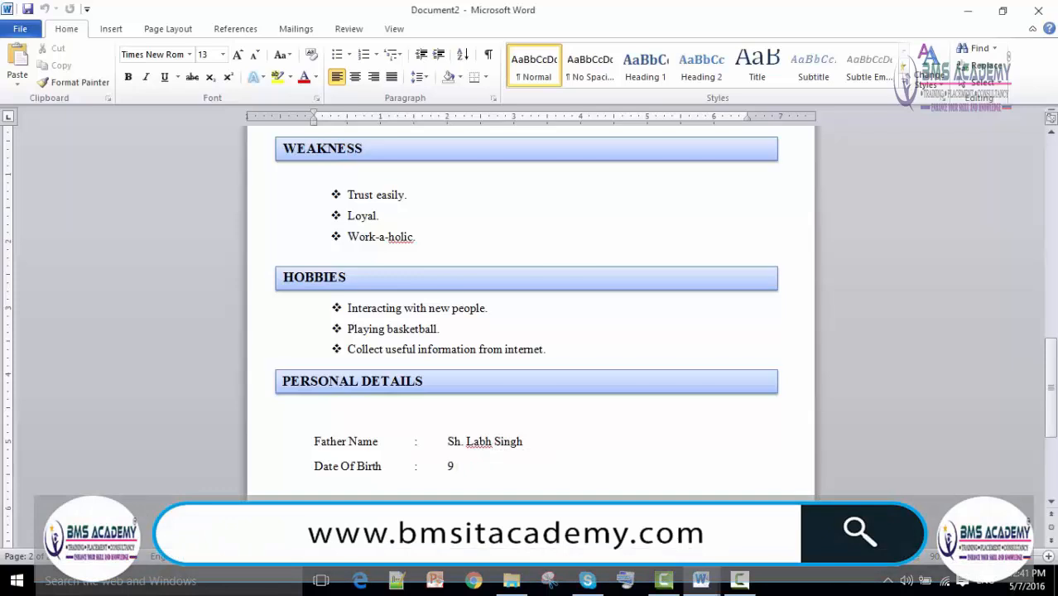
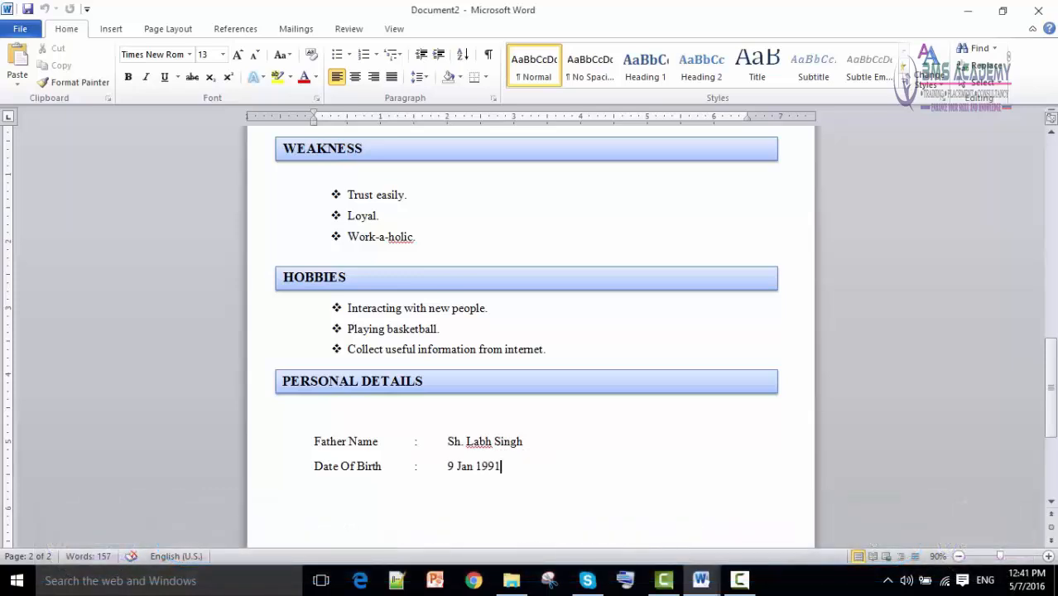
{"action": "key", "text": "Return"}
{"action": "scroll", "coordinate": [422, 414], "scroll_direction": "down", "scroll_amount": 1}
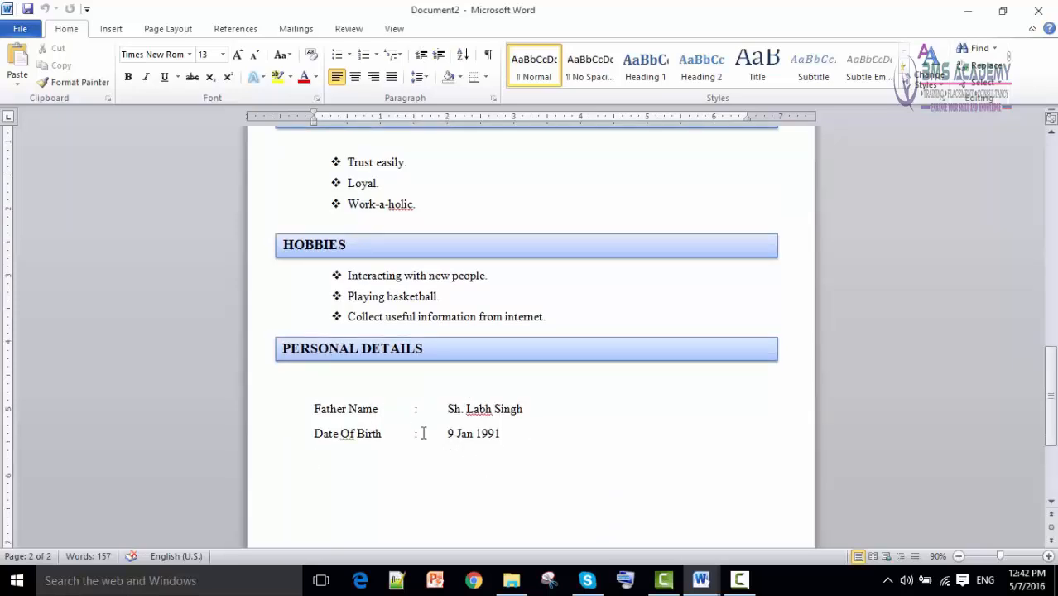
Add a 'Martial Status : Unmarried' line with a new left tab stop at about 3 inches.
{"action": "left_click_drag", "start_coordinate": [385, 409], "coordinate": [406, 412]}
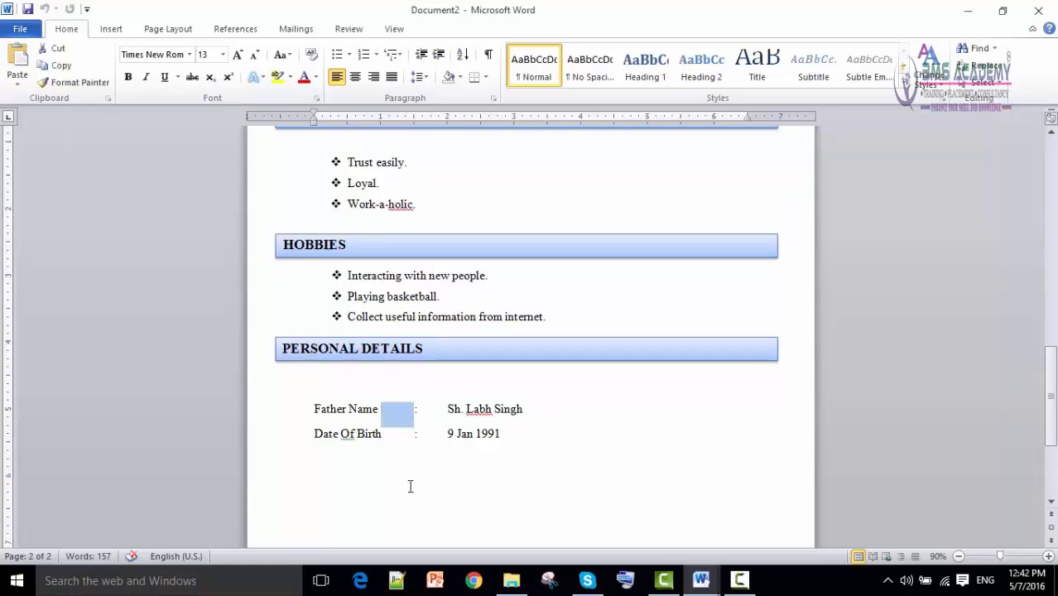
{"action": "left_click", "coordinate": [295, 464]}
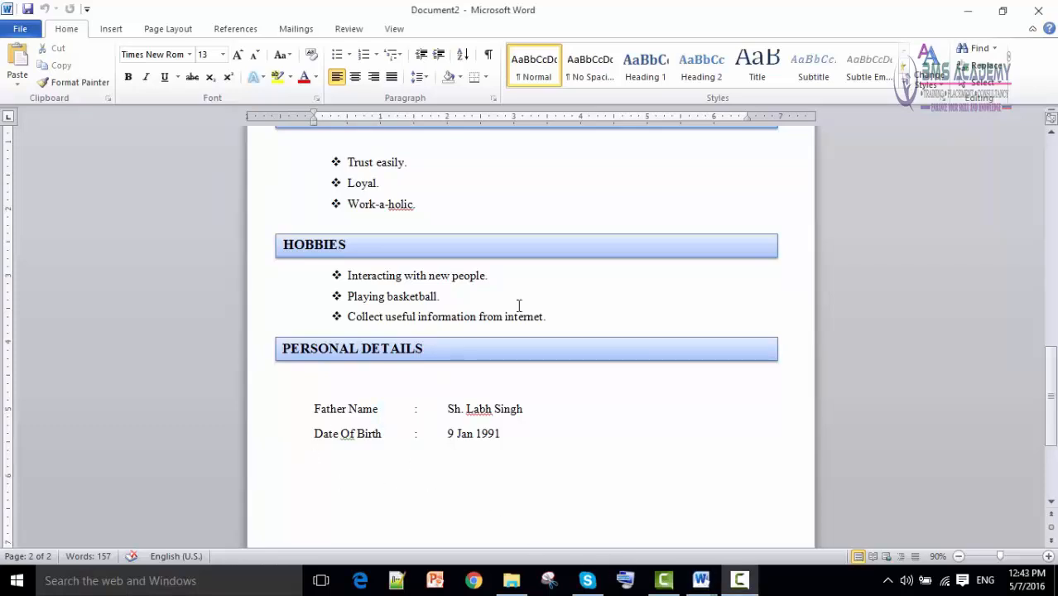
{"action": "left_click", "coordinate": [336, 469]}
{"action": "type", "text": "M"}
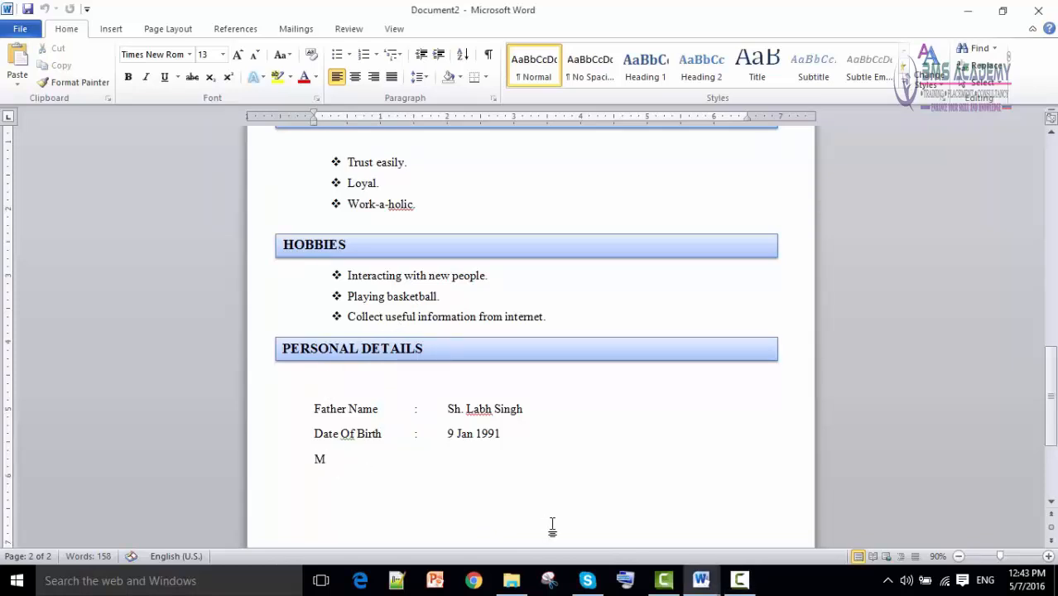
{"action": "type", "text": "artial Status"}
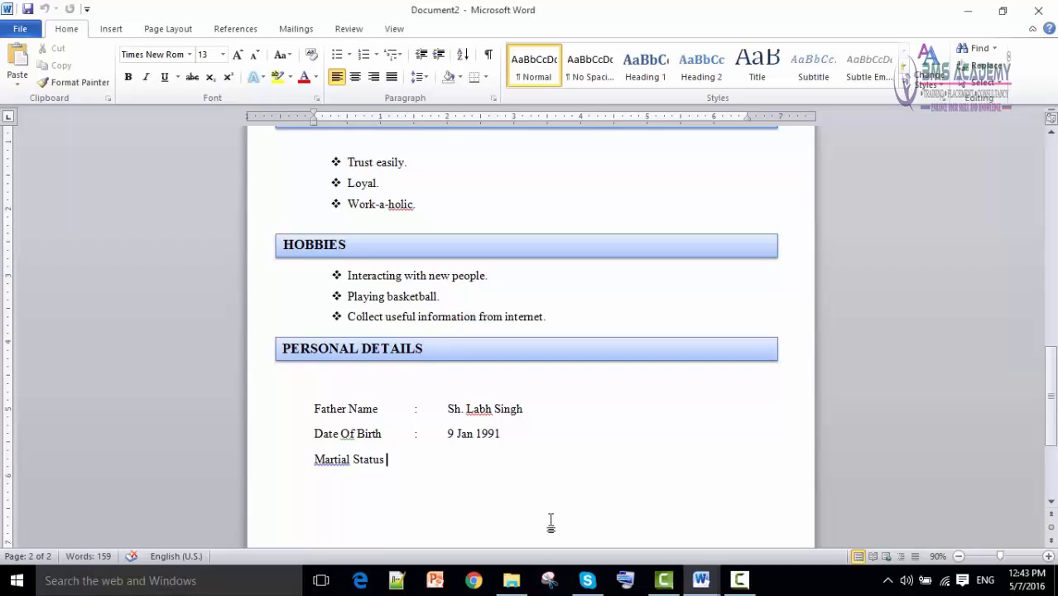
{"action": "left_click", "coordinate": [531, 118]}
{"action": "type", "text": ":"}
{"action": "key", "text": "Tab"}
{"action": "type", "text": "Unmarried"}
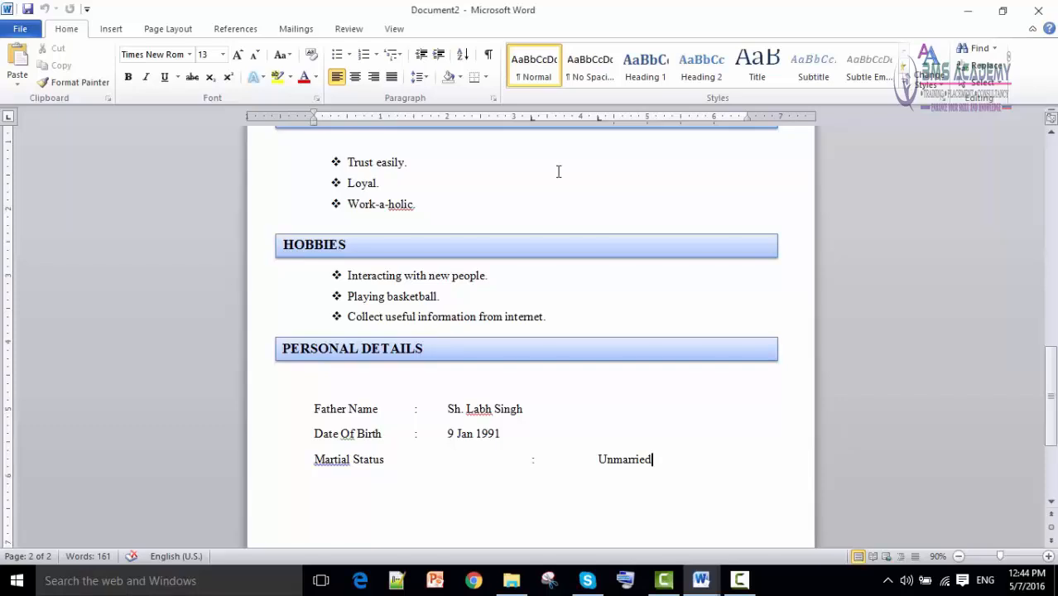
Add a 'Nationality : Indian' line on the next row.
{"action": "key", "text": "Return"}
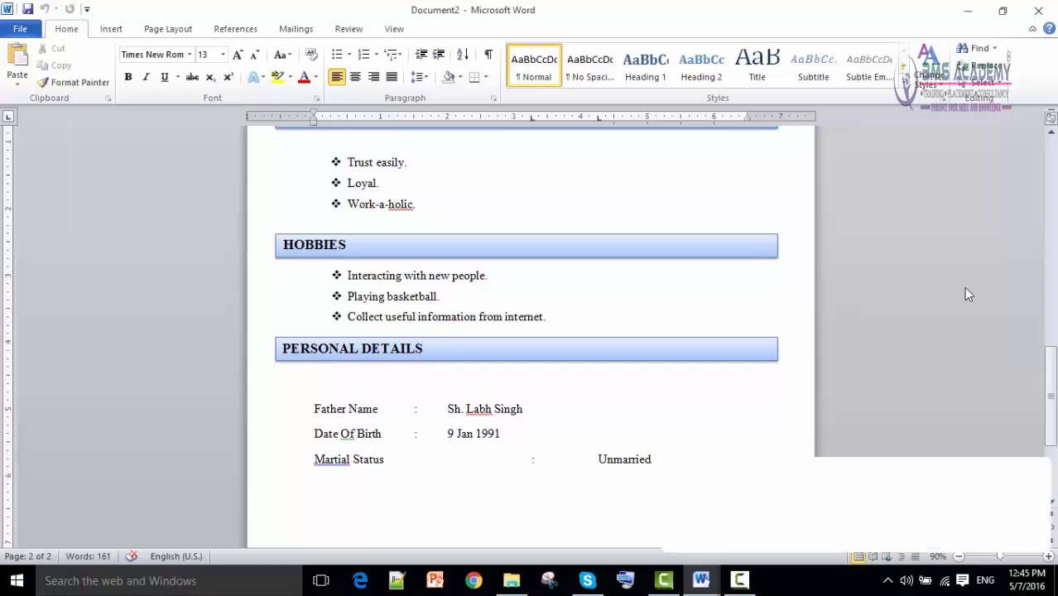
{"action": "type", "text": "Nationality"}
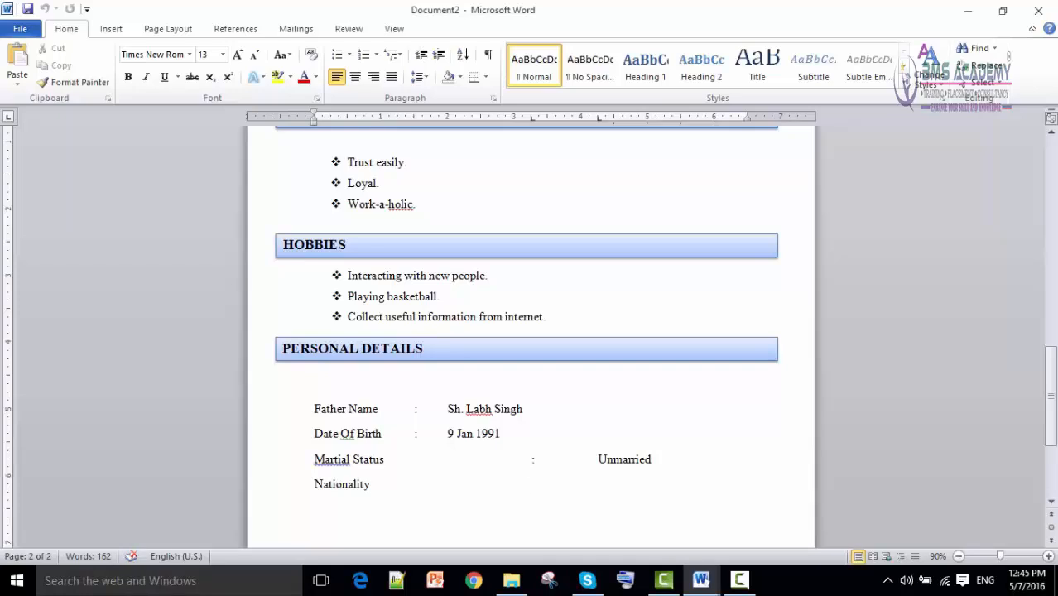
{"action": "type", "text": ":\tIndian"}
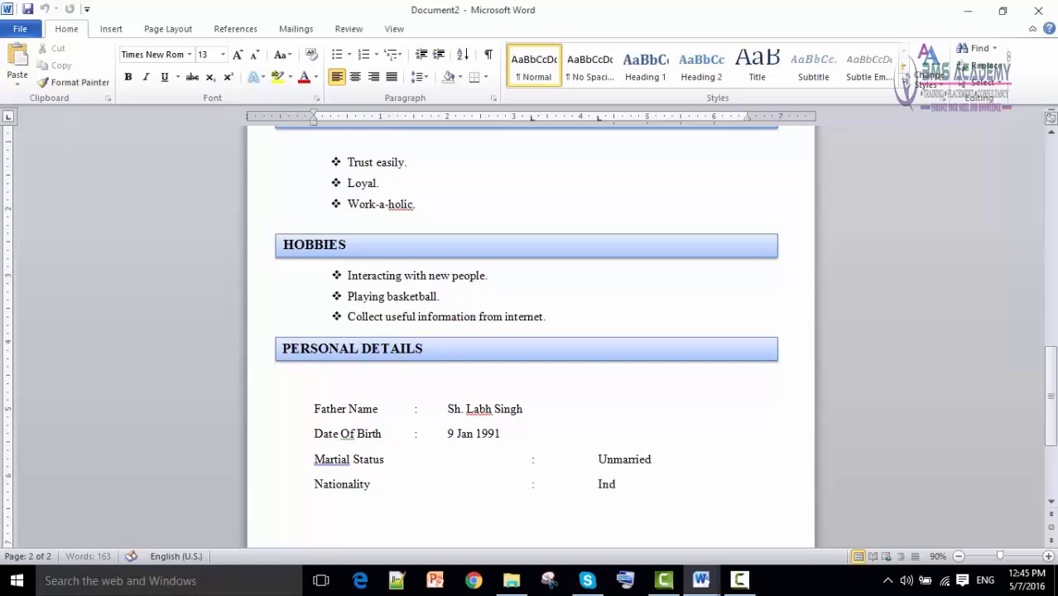
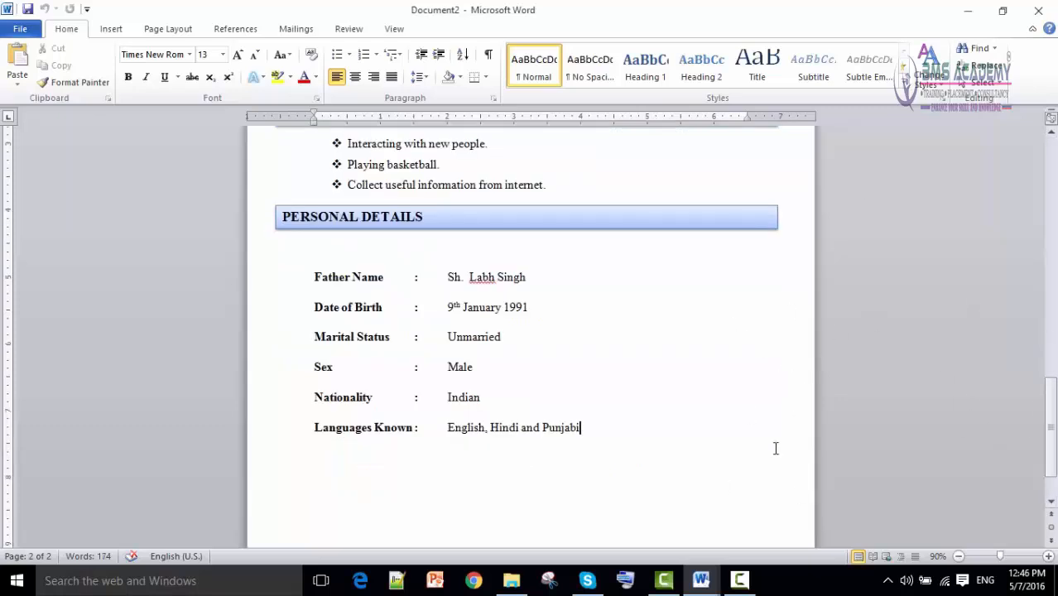
Copy the Place, Date and bracketed signature lines from Document3 into the CV in Document2.
{"action": "mouse_move", "coordinate": [701, 580]}
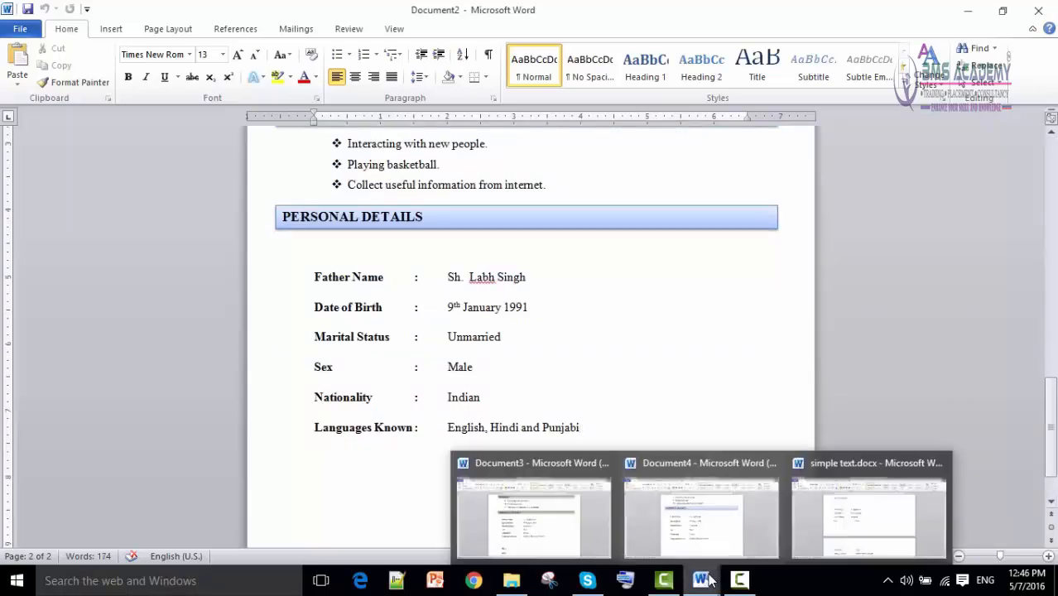
{"action": "left_click", "coordinate": [545, 526]}
{"action": "scroll", "coordinate": [521, 431], "scroll_direction": "down", "scroll_amount": 5}
{"action": "left_click_drag", "start_coordinate": [306, 309], "coordinate": [804, 373]}
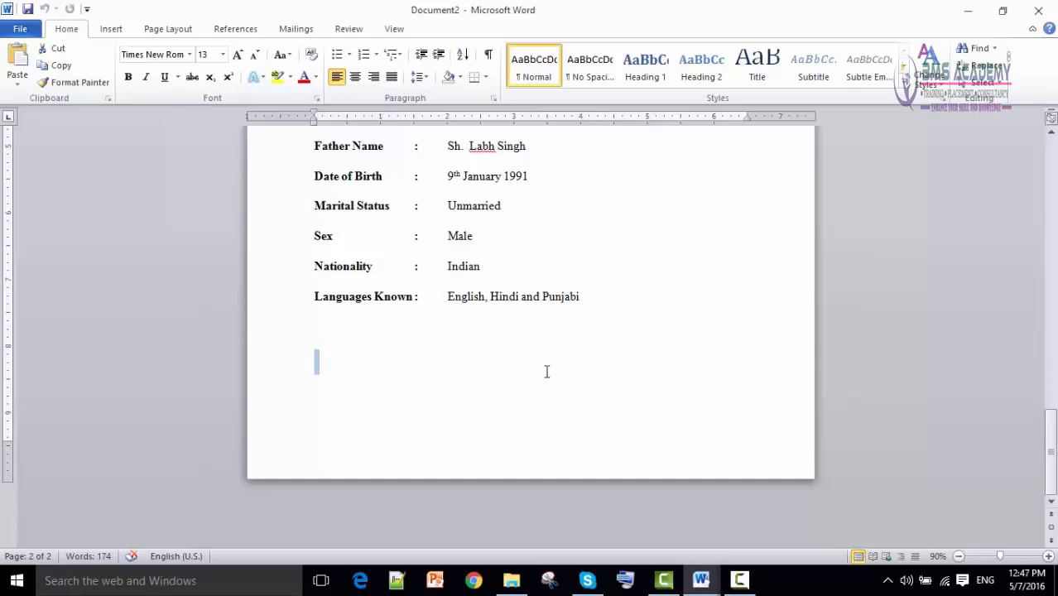
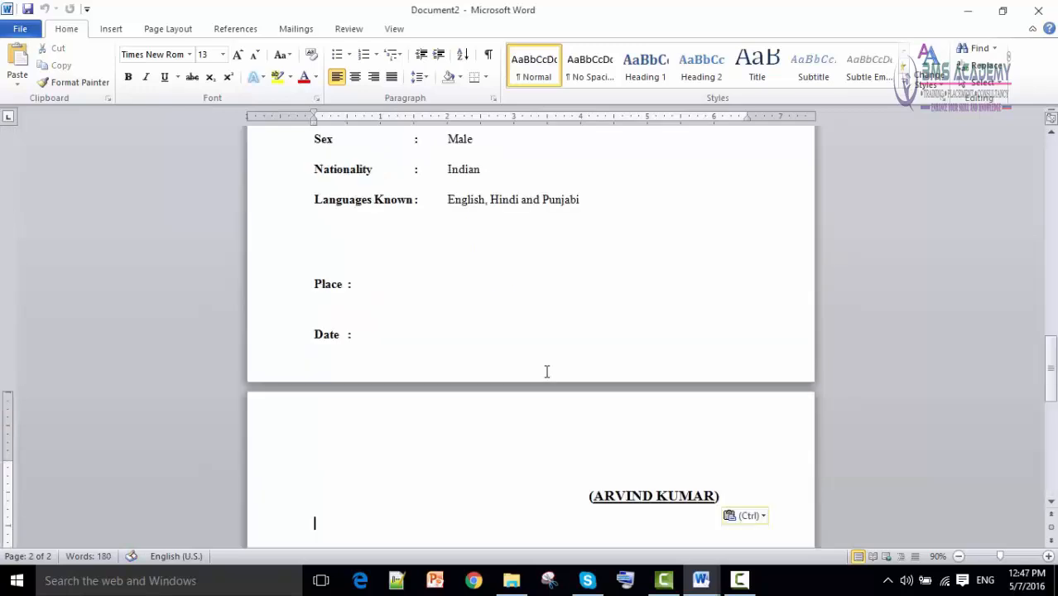
Remove the extra empty lines above Place, leaving a single blank line.
{"action": "scroll", "coordinate": [348, 338], "scroll_direction": "up", "scroll_amount": 15}
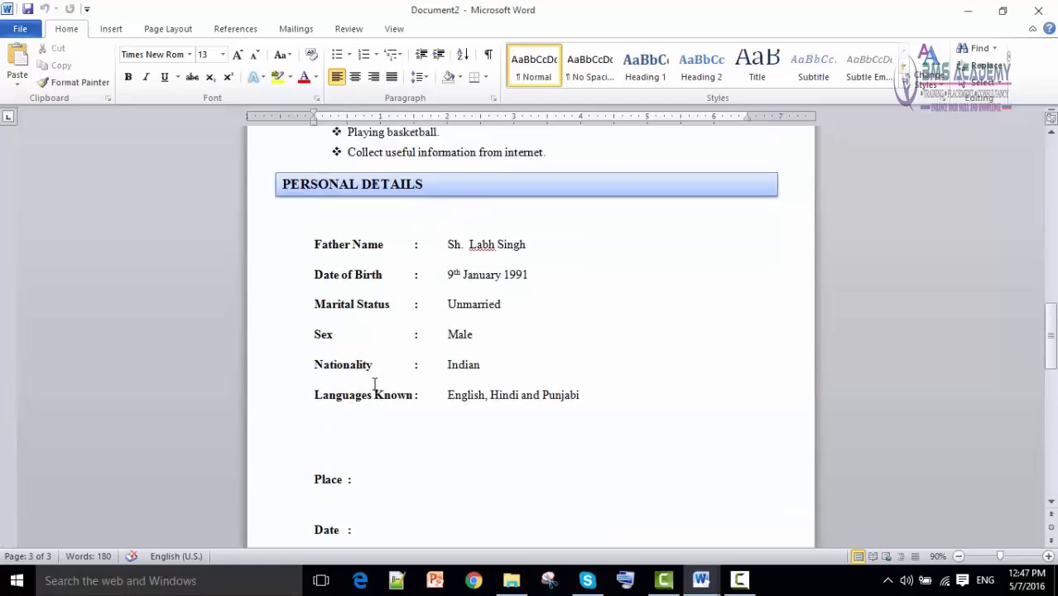
{"action": "scroll", "coordinate": [386, 402], "scroll_direction": "up", "scroll_amount": 9}
{"action": "scroll", "coordinate": [397, 381], "scroll_direction": "down", "scroll_amount": 7}
{"action": "scroll", "coordinate": [404, 397], "scroll_direction": "down", "scroll_amount": 20}
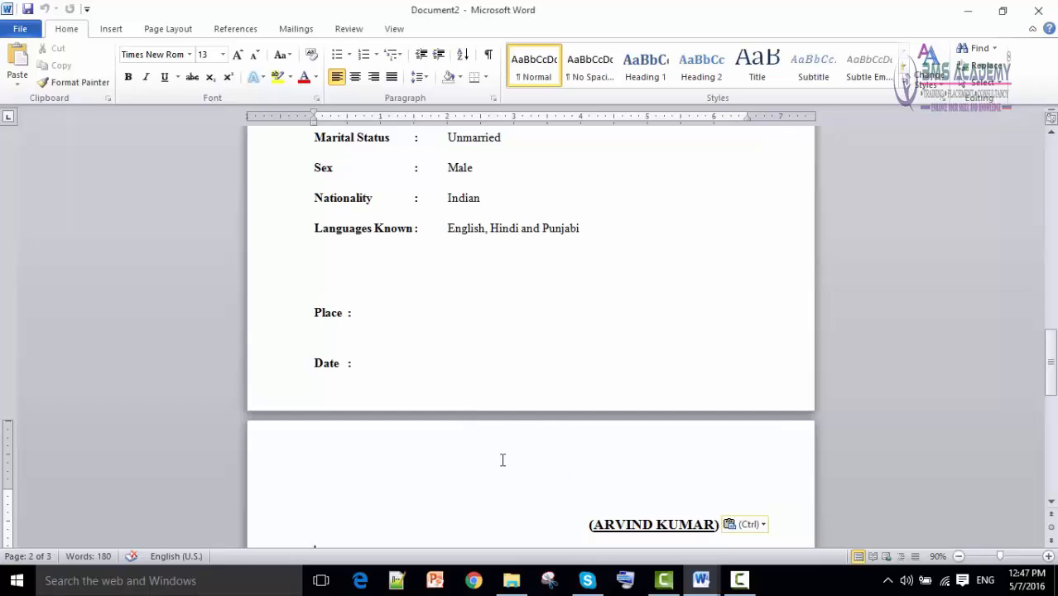
{"action": "left_click", "coordinate": [421, 289]}
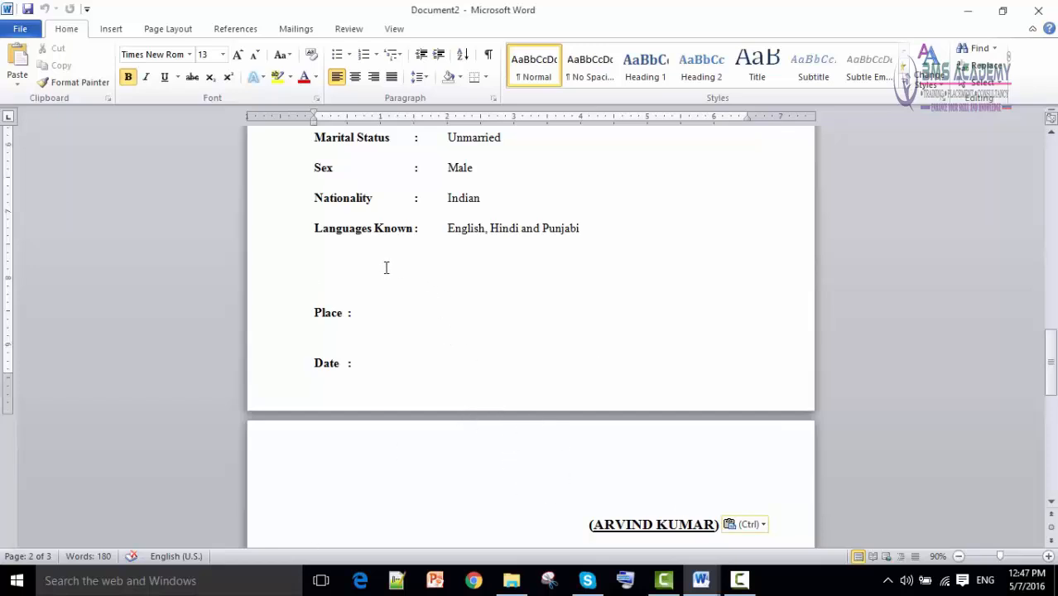
{"action": "left_click", "coordinate": [333, 266]}
{"action": "key", "text": "Delete"}
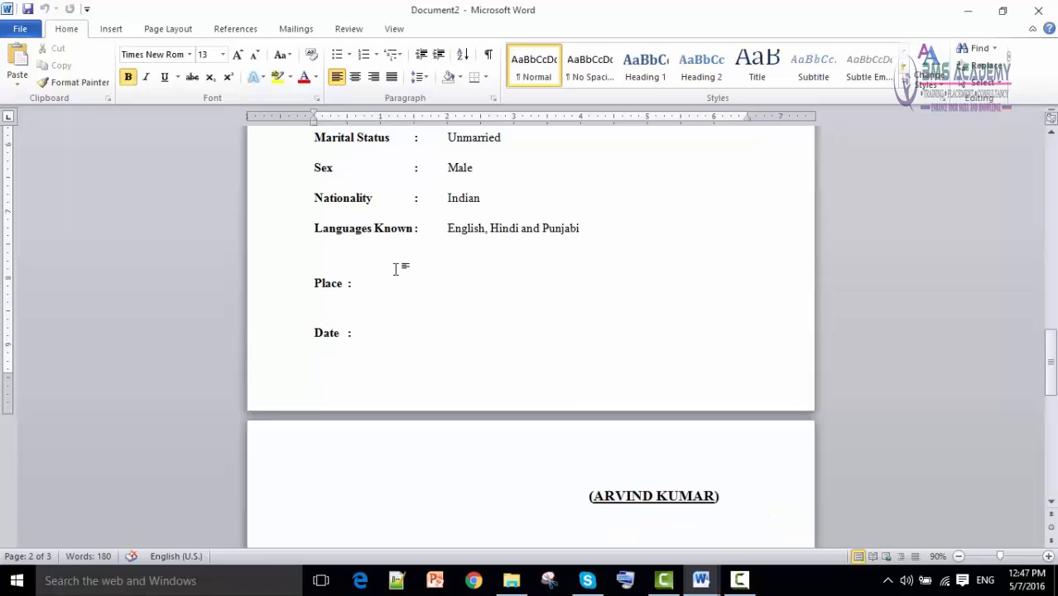
{"action": "key", "text": "Delete"}
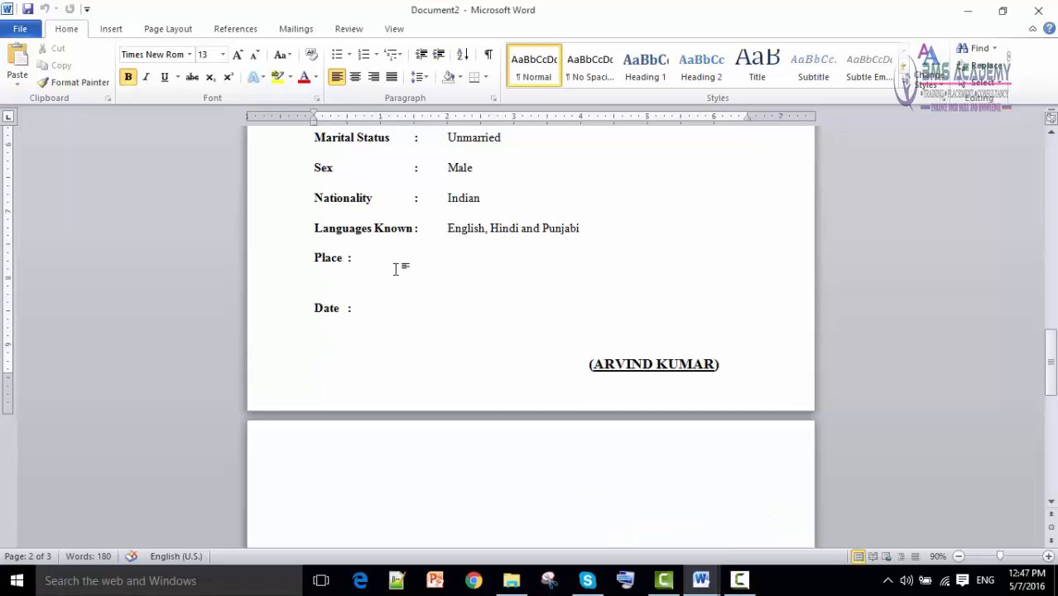
{"action": "key", "text": "Return"}
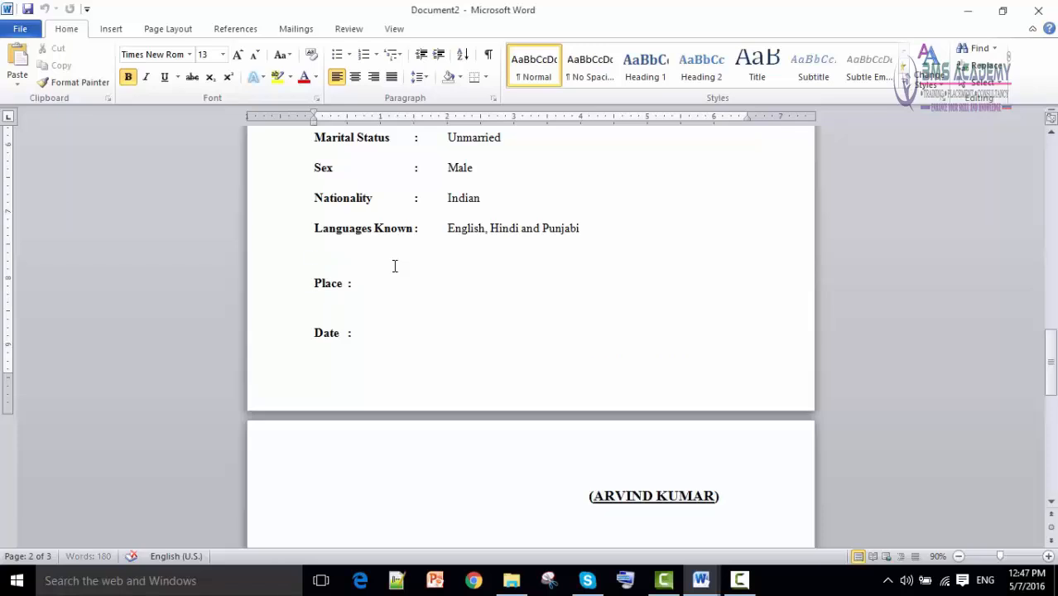
Pull the bracketed signature name up directly beneath the Date line.
{"action": "left_click", "coordinate": [430, 356]}
{"action": "key", "text": "Delete"}
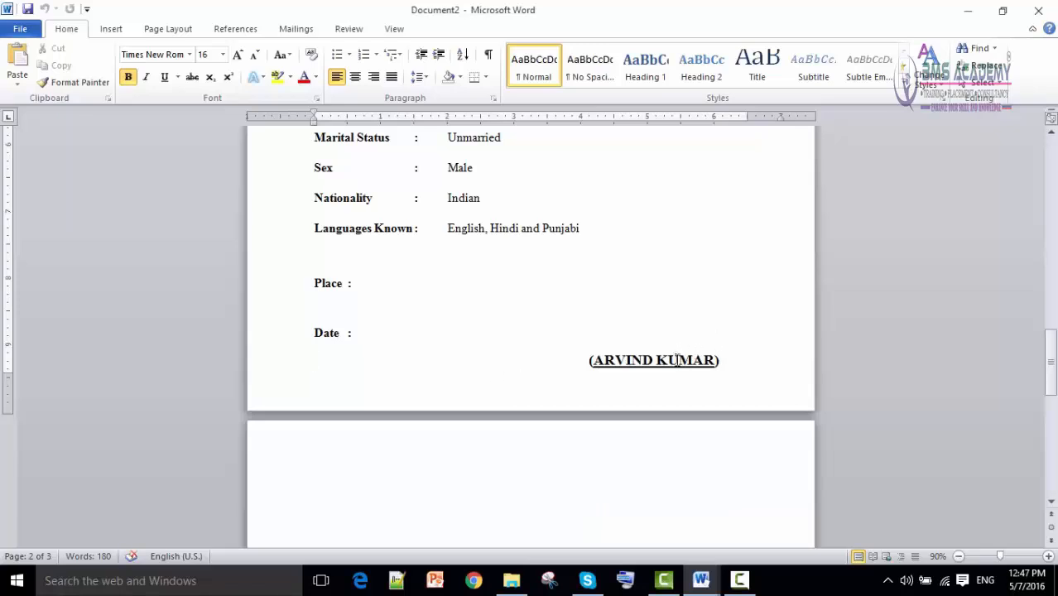
{"action": "scroll", "coordinate": [529, 340], "scroll_direction": "up", "scroll_amount": 5}
Try lowering page one's bottom margin on the vertical ruler beside the Strengths list.
{"action": "scroll", "coordinate": [400, 343], "scroll_direction": "up", "scroll_amount": 9}
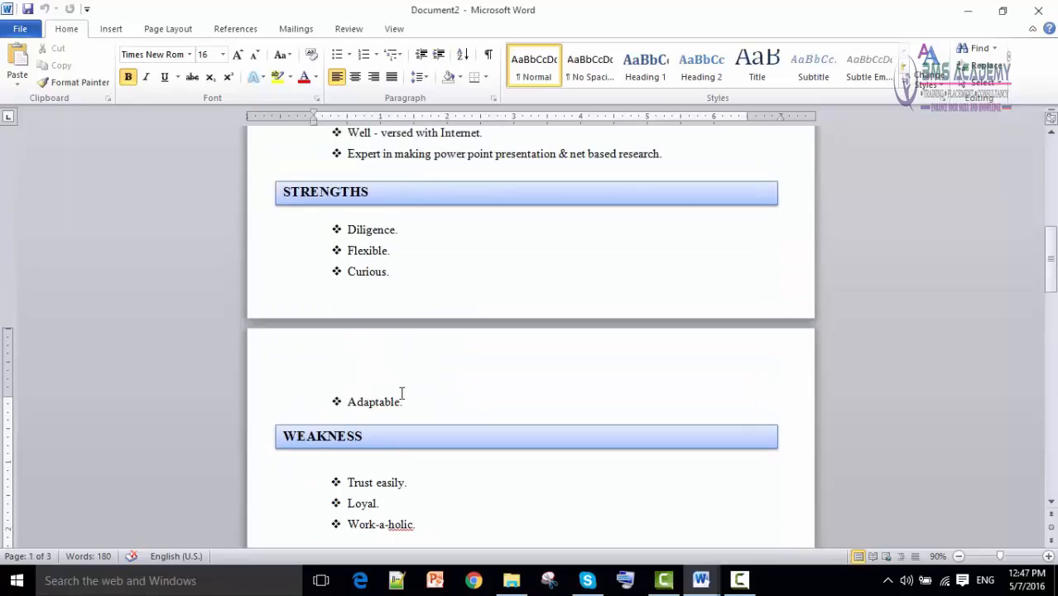
{"action": "scroll", "coordinate": [404, 476], "scroll_direction": "down", "scroll_amount": 1}
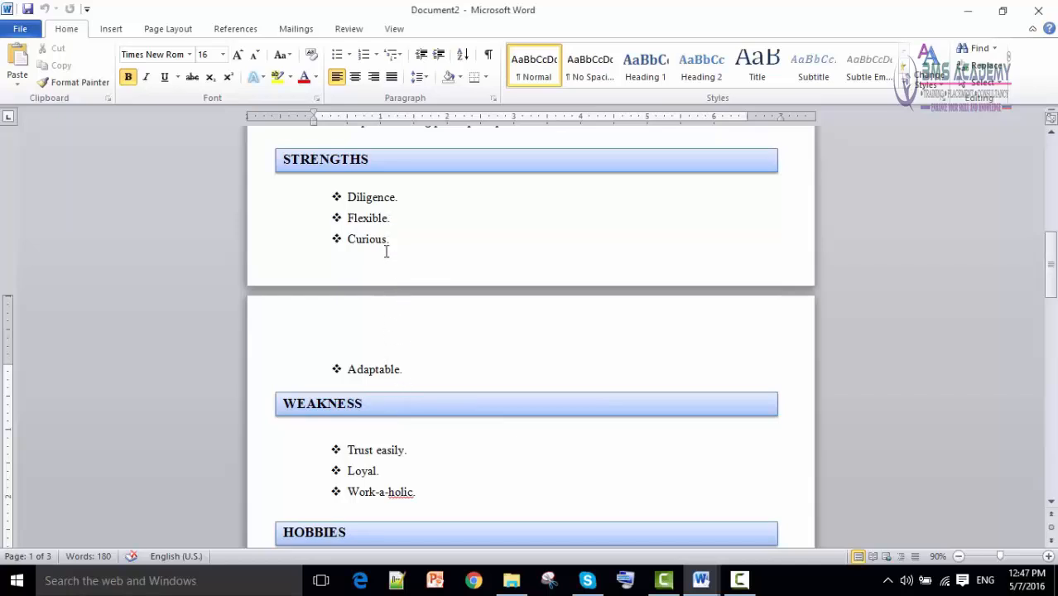
{"action": "scroll", "coordinate": [404, 349], "scroll_direction": "up", "scroll_amount": 4}
{"action": "left_click", "coordinate": [418, 334]}
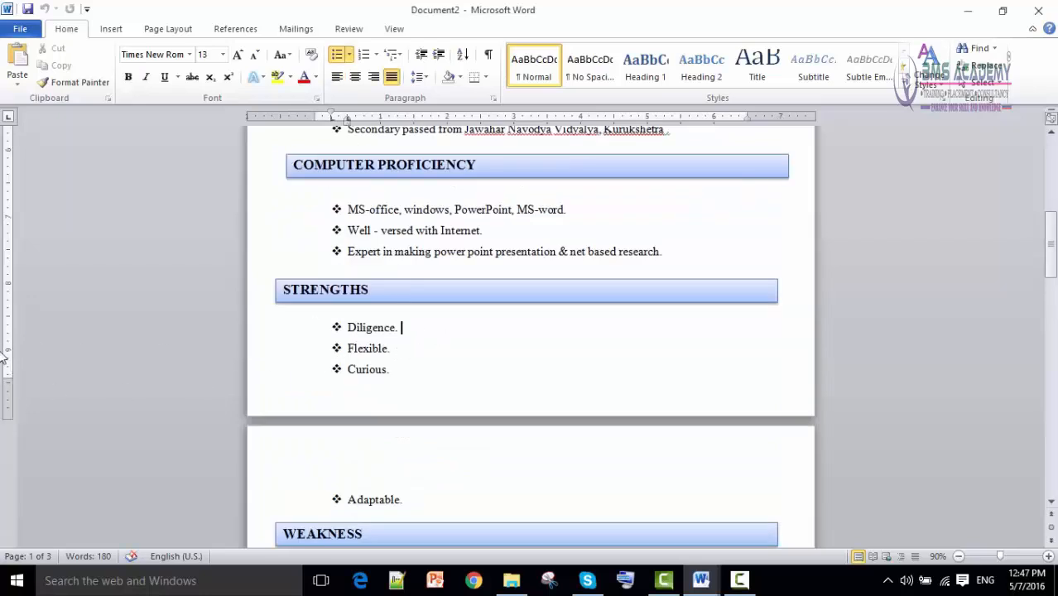
{"action": "left_click_drag", "start_coordinate": [9, 380], "coordinate": [9, 395]}
{"action": "scroll", "coordinate": [418, 389], "scroll_direction": "down", "scroll_amount": 3}
{"action": "left_click", "coordinate": [418, 401]}
{"action": "left_click", "coordinate": [423, 272]}
Delete and then restore the empty line between the title and the name.
{"action": "scroll", "coordinate": [420, 277], "scroll_direction": "up", "scroll_amount": 3}
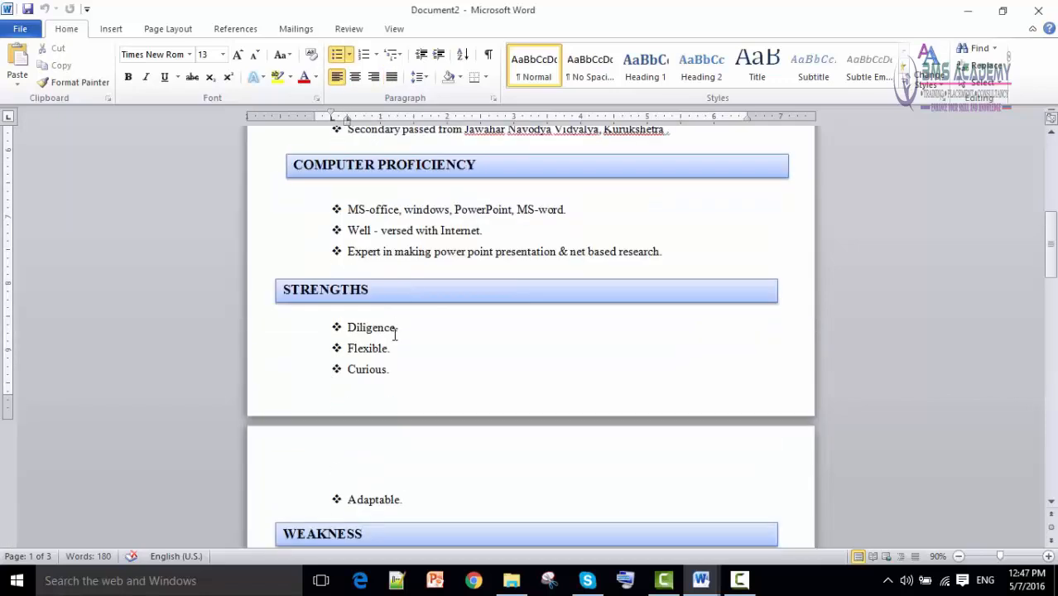
{"action": "scroll", "coordinate": [398, 319], "scroll_direction": "up", "scroll_amount": 1}
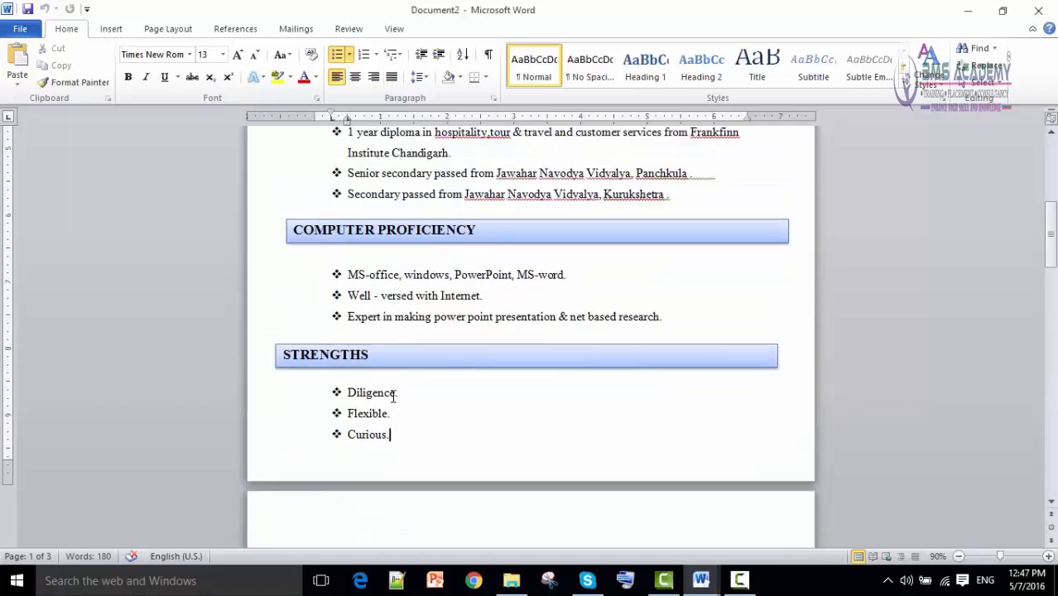
{"action": "scroll", "coordinate": [391, 390], "scroll_direction": "down", "scroll_amount": 1}
{"action": "scroll", "coordinate": [381, 372], "scroll_direction": "up", "scroll_amount": 1}
{"action": "scroll", "coordinate": [379, 368], "scroll_direction": "up", "scroll_amount": 5}
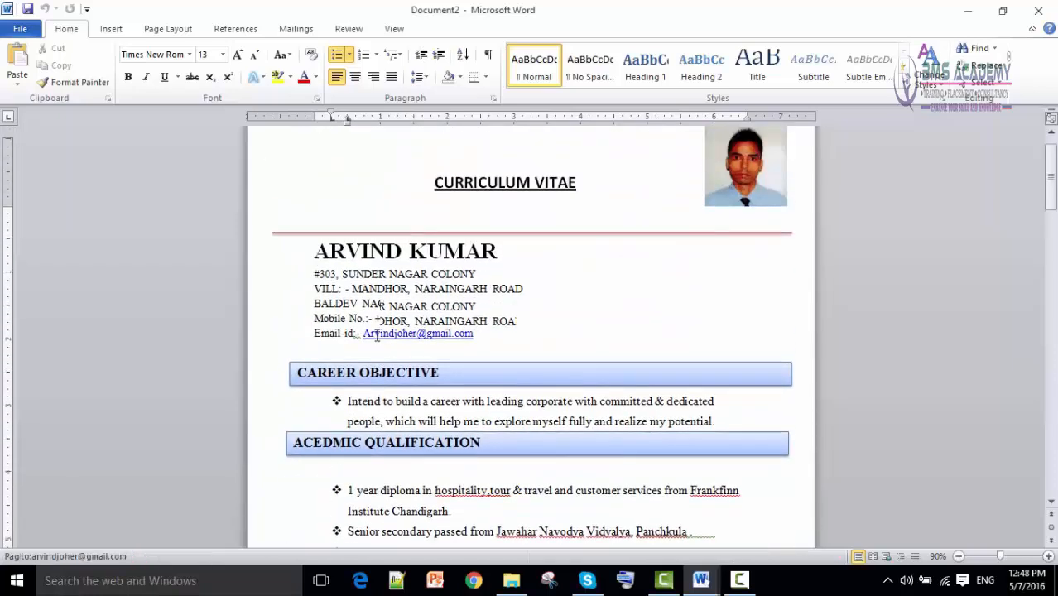
{"action": "scroll", "coordinate": [377, 335], "scroll_direction": "up", "scroll_amount": 1}
{"action": "left_click", "coordinate": [351, 251]}
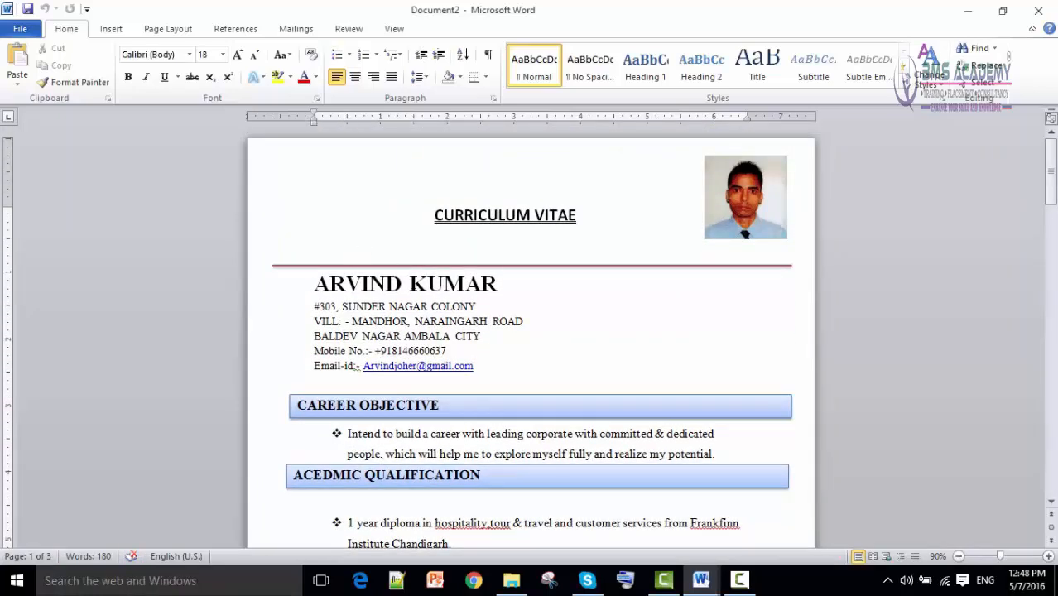
{"action": "key", "text": "Delete"}
{"action": "key", "text": "Return"}
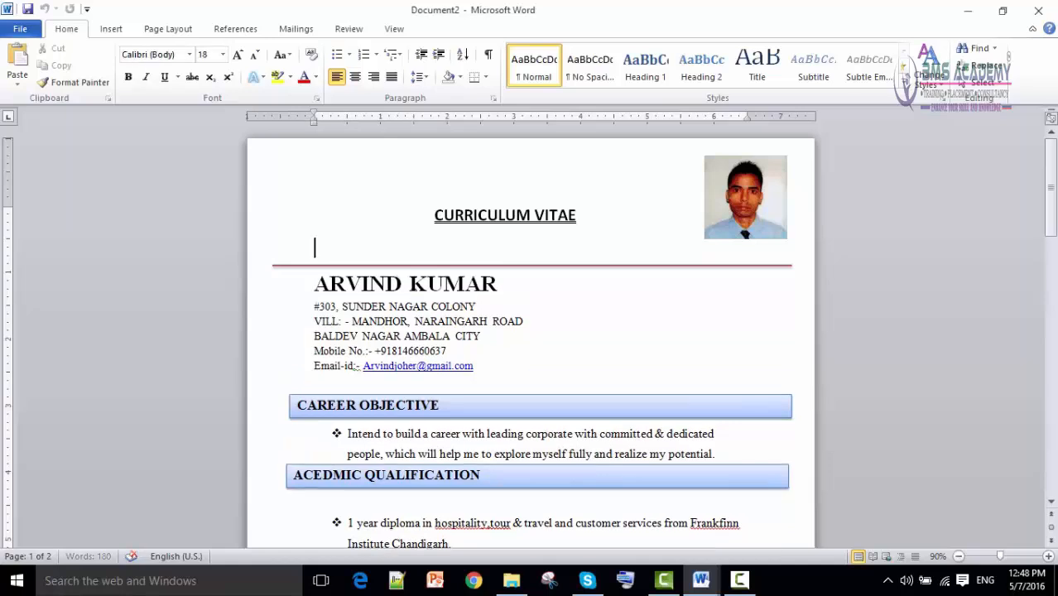
Remove the empty line under the ACEDMIC QUALIFICATION heading.
{"action": "scroll", "coordinate": [489, 348], "scroll_direction": "down", "scroll_amount": 4}
{"action": "scroll", "coordinate": [493, 375], "scroll_direction": "down", "scroll_amount": 2}
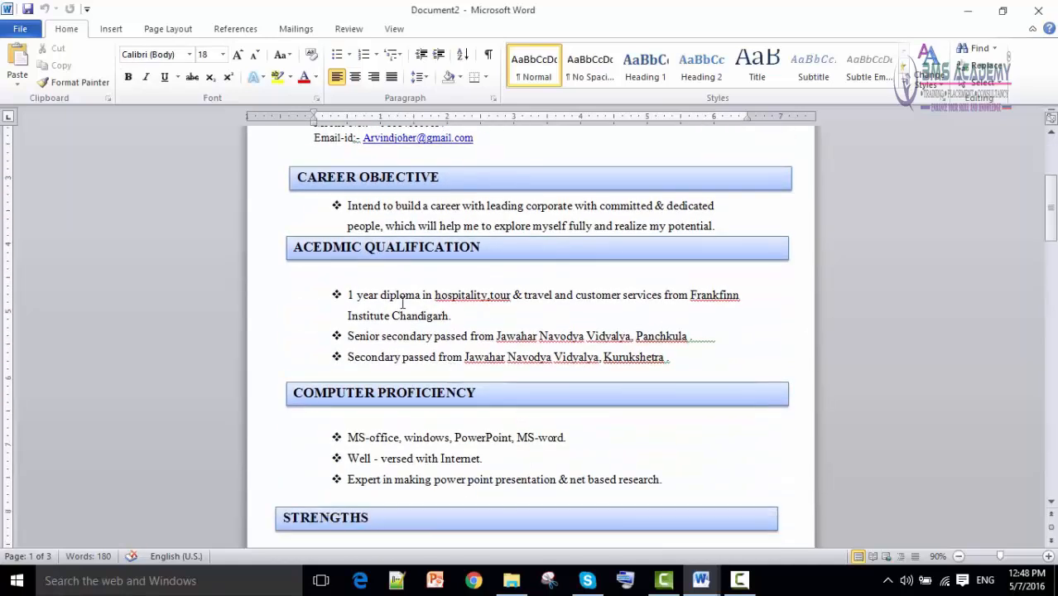
{"action": "left_click", "coordinate": [386, 274]}
{"action": "key", "text": "Delete"}
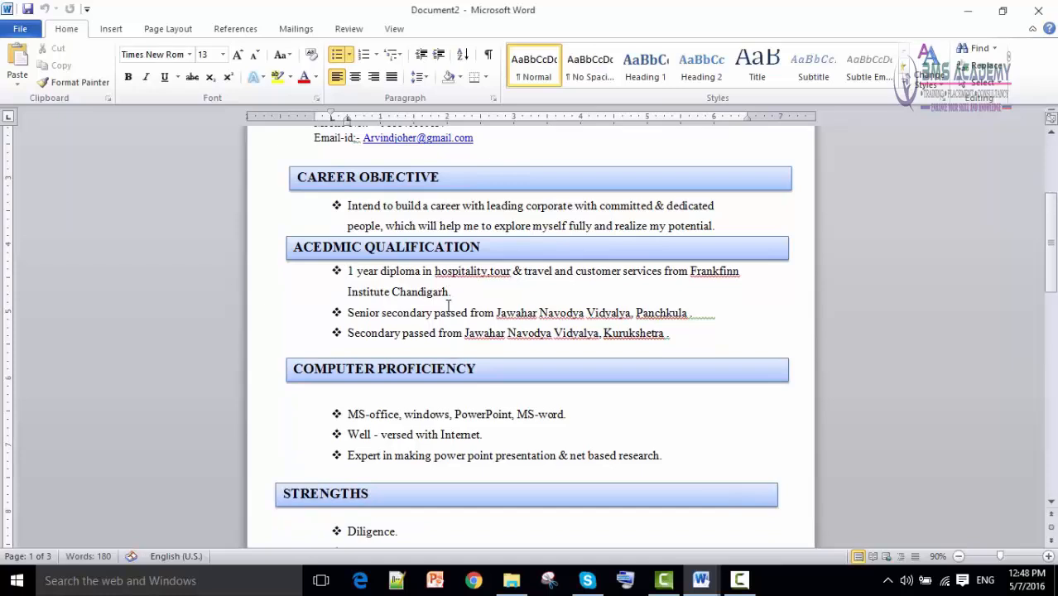
Move the WEAKNESS heading bar down so it starts page two.
{"action": "scroll", "coordinate": [462, 362], "scroll_direction": "down", "scroll_amount": 8}
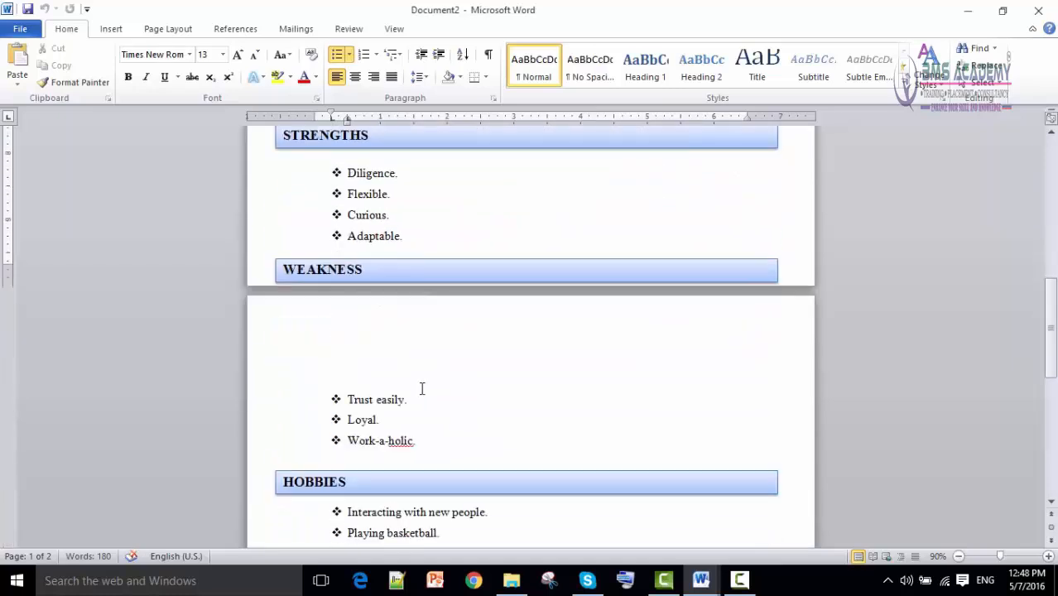
{"action": "left_click_drag", "start_coordinate": [427, 356], "coordinate": [430, 454]}
{"action": "left_click", "coordinate": [446, 348]}
{"action": "scroll", "coordinate": [448, 369], "scroll_direction": "down", "scroll_amount": 5}
{"action": "scroll", "coordinate": [448, 381], "scroll_direction": "down", "scroll_amount": 10}
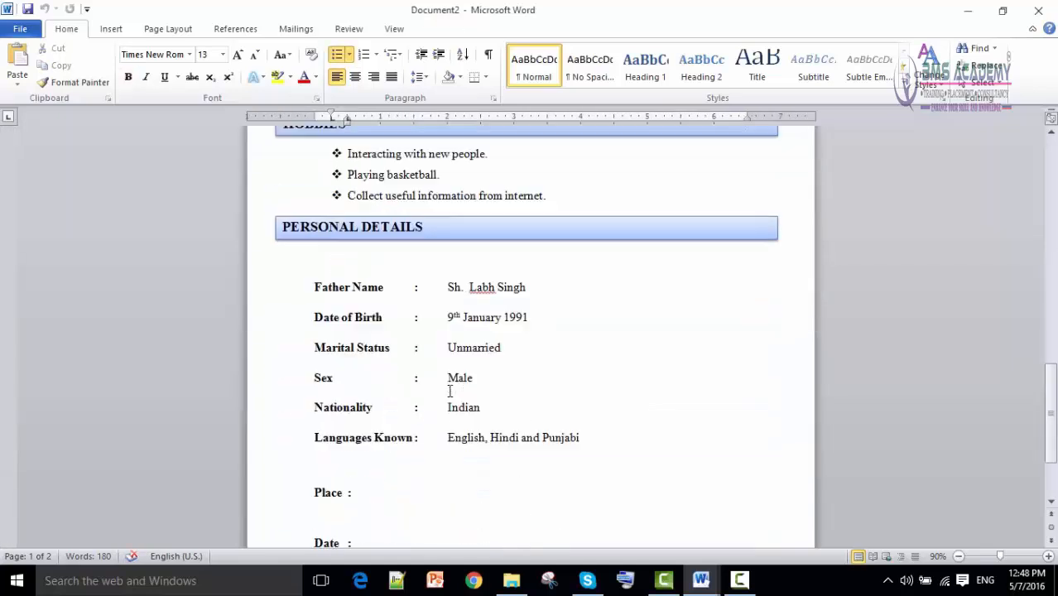
{"action": "scroll", "coordinate": [449, 398], "scroll_direction": "up", "scroll_amount": 5}
{"action": "scroll", "coordinate": [449, 397], "scroll_direction": "up", "scroll_amount": 8}
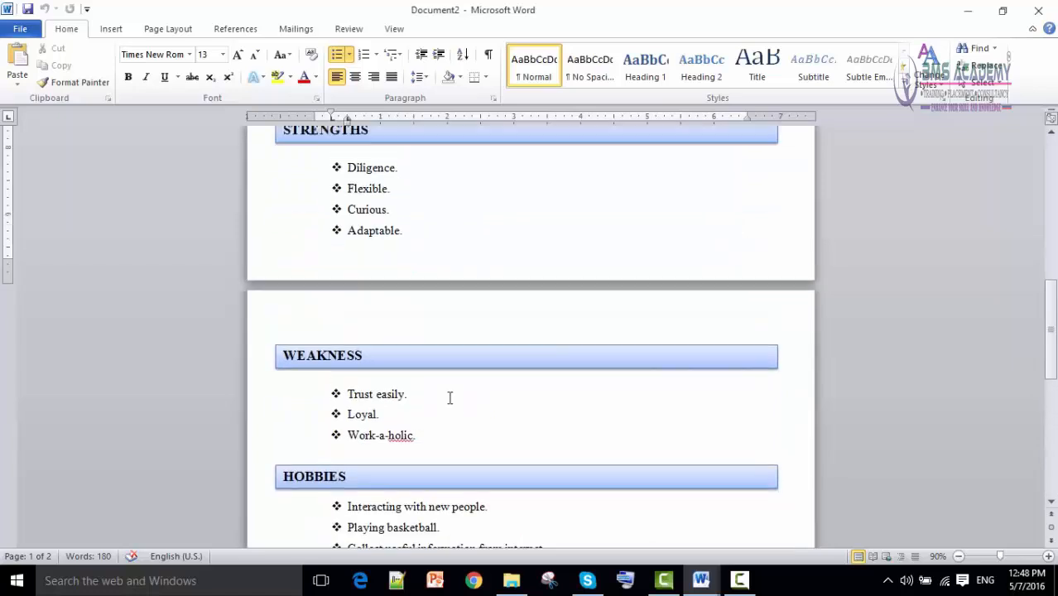
{"action": "scroll", "coordinate": [432, 365], "scroll_direction": "down", "scroll_amount": 2}
Adjust the top and bottom margins and shift the left margin left to widen the text.
{"action": "left_click", "coordinate": [470, 298]}
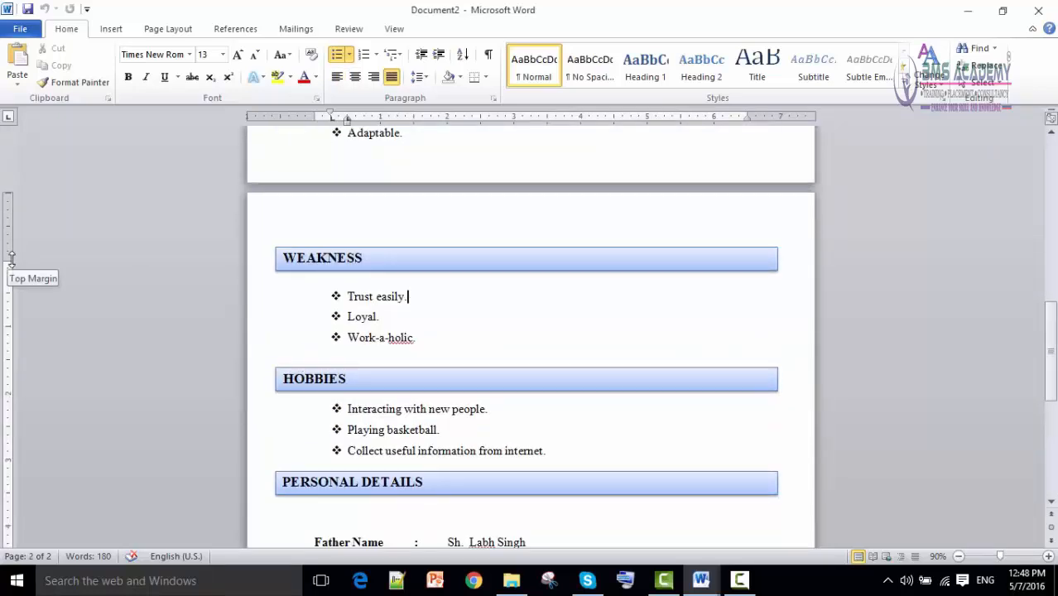
{"action": "mouse_move", "coordinate": [10, 266]}
{"action": "left_mouse_down"}
{"action": "mouse_move", "coordinate": [11, 286]}
{"action": "mouse_move", "coordinate": [10, 263]}
{"action": "left_mouse_up"}
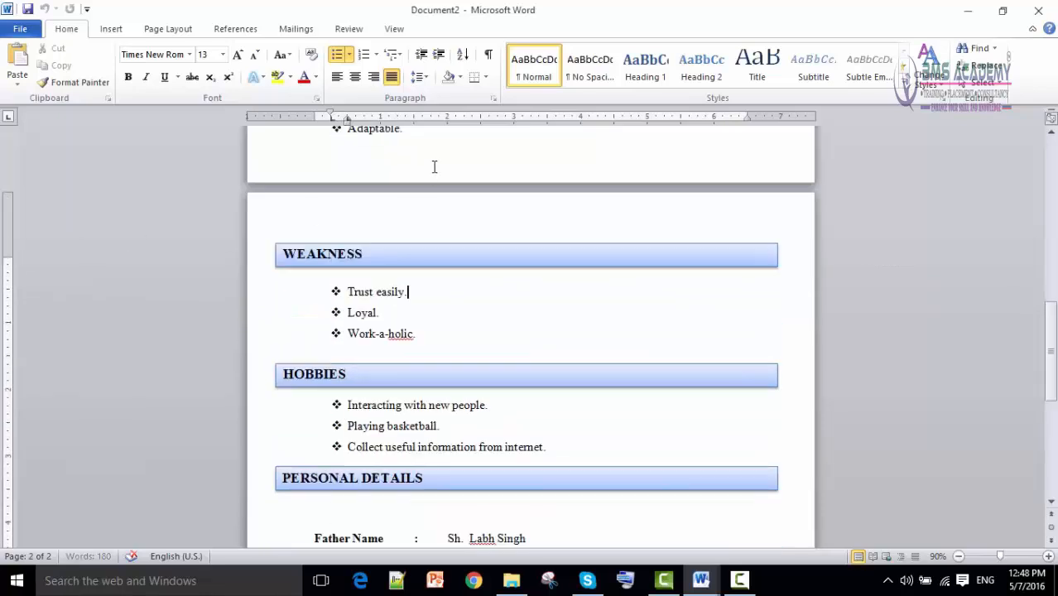
{"action": "scroll", "coordinate": [297, 366], "scroll_direction": "down", "scroll_amount": 8}
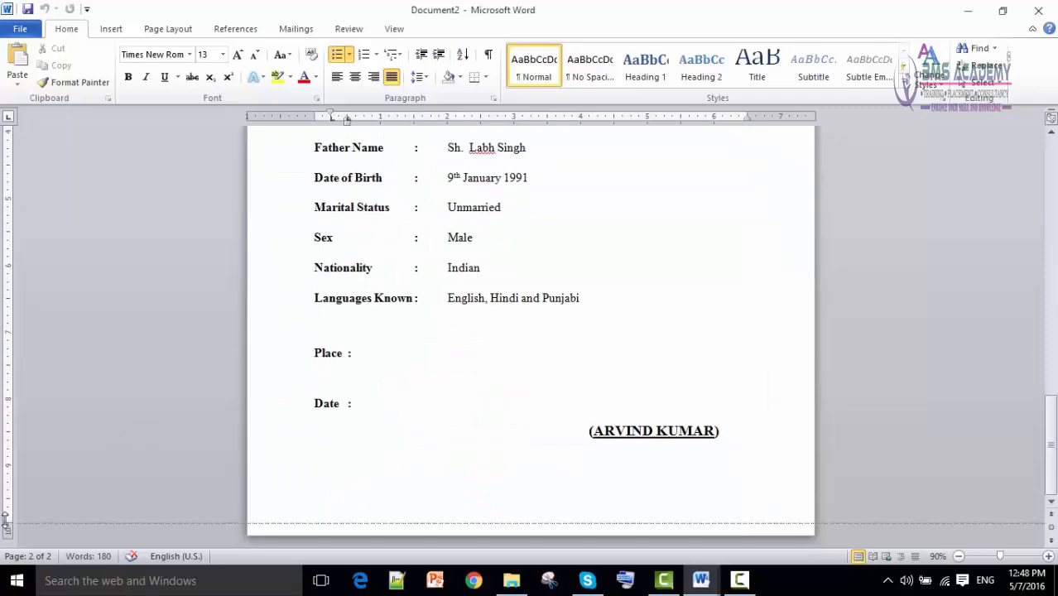
{"action": "left_click_drag", "start_coordinate": [9, 522], "coordinate": [6, 502]}
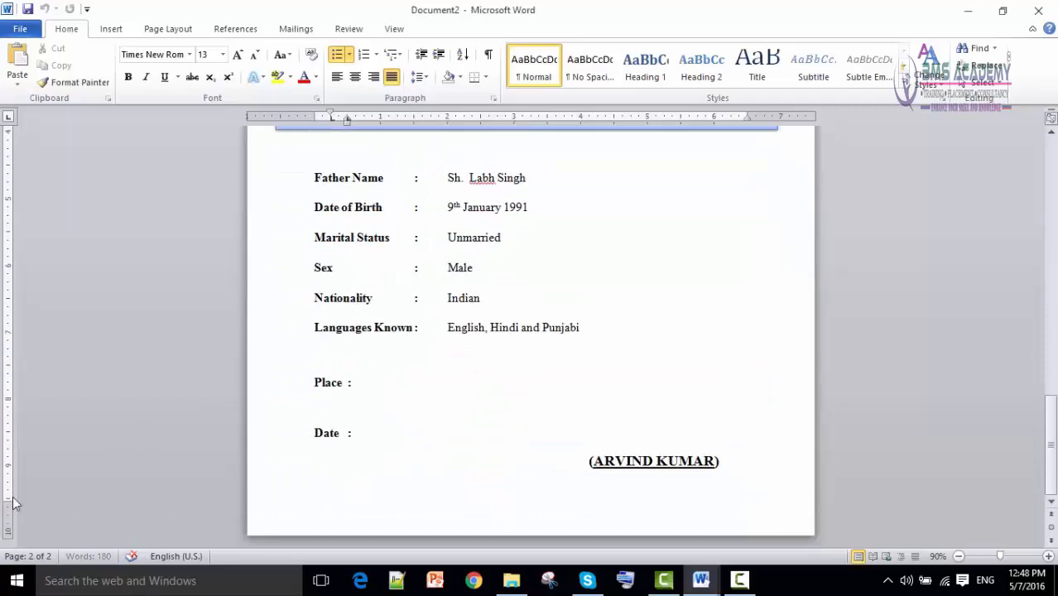
{"action": "scroll", "coordinate": [95, 442], "scroll_direction": "up", "scroll_amount": 10}
{"action": "scroll", "coordinate": [366, 387], "scroll_direction": "up", "scroll_amount": 10}
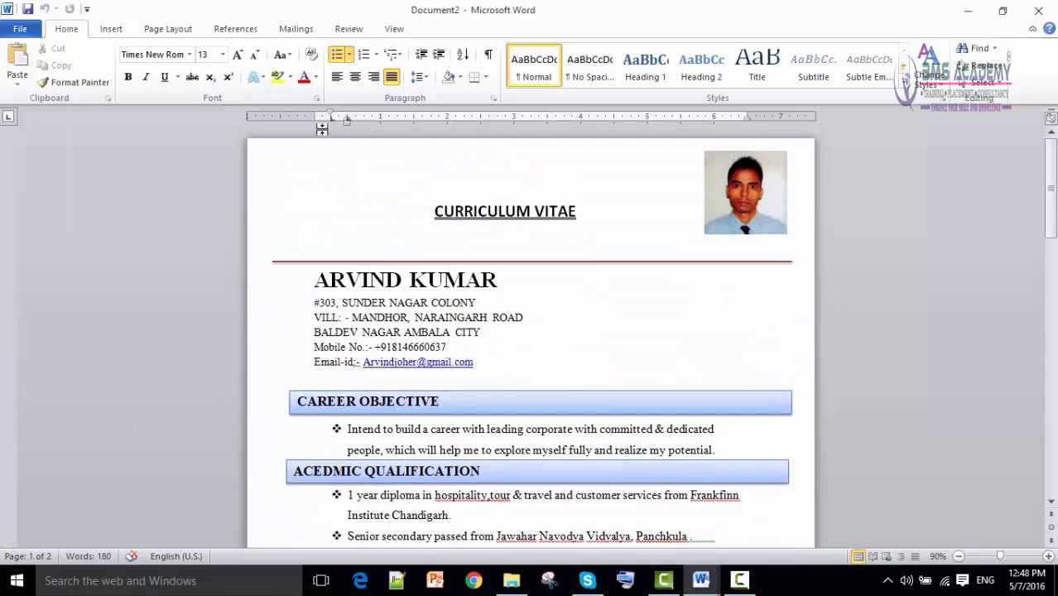
{"action": "left_click_drag", "start_coordinate": [315, 118], "coordinate": [298, 118]}
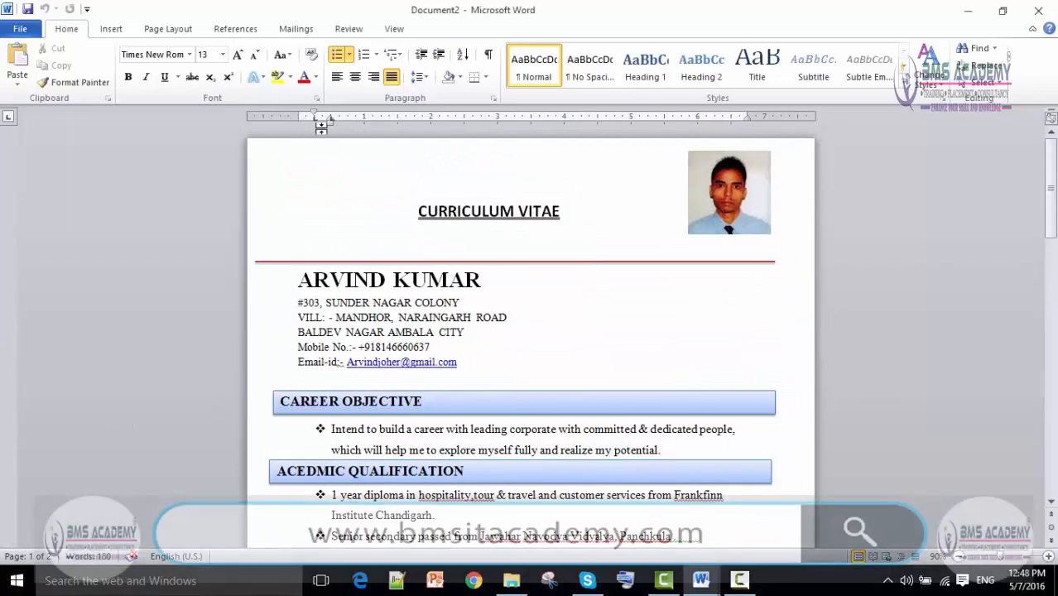